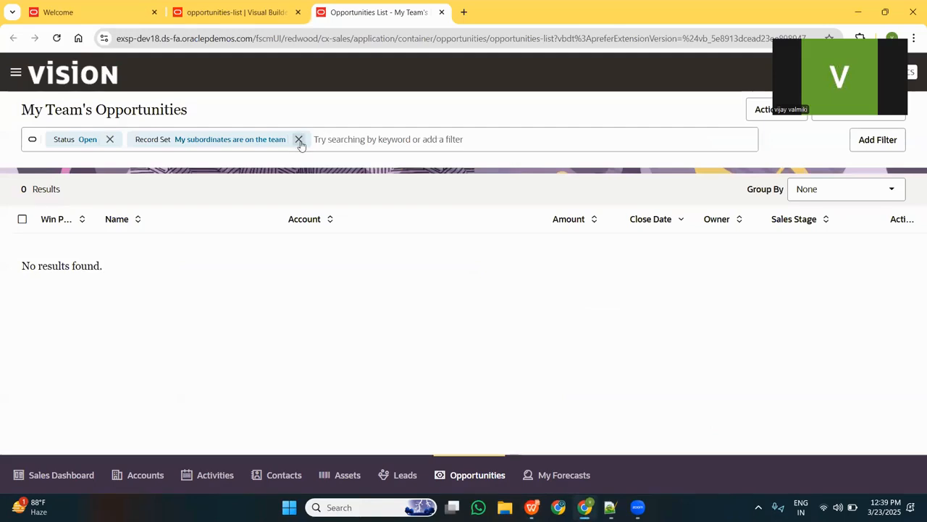
Open the Fitness Center Enhancement - Motique Gym opportunity without the Record Set filter and read its Notification popup message.
click(299, 140)
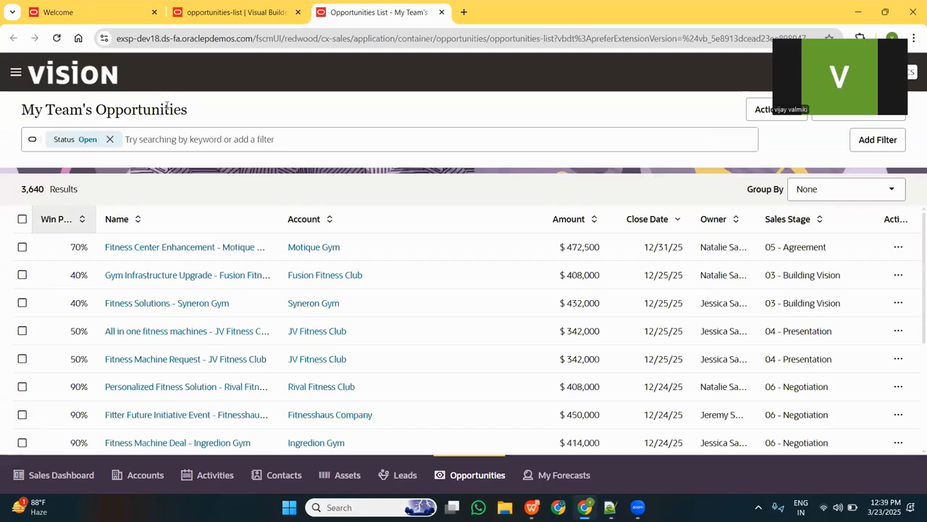
click(152, 250)
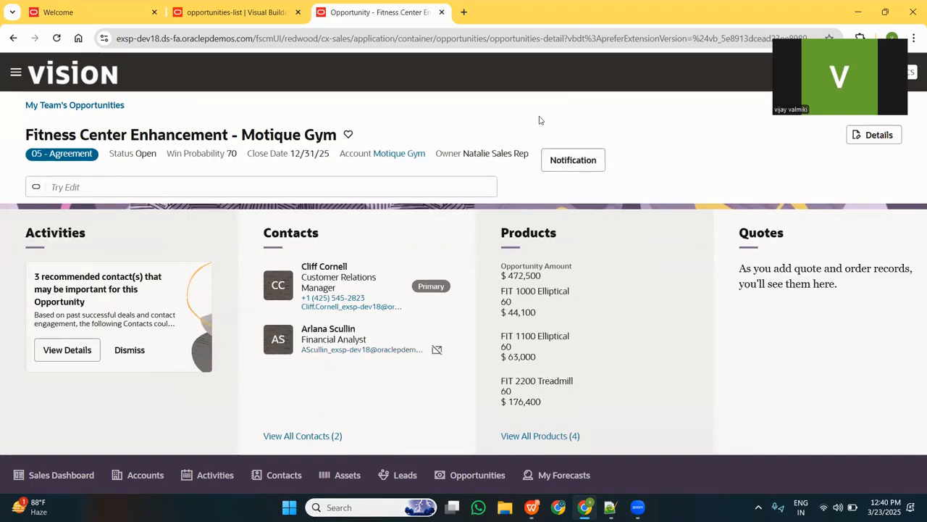
click(578, 161)
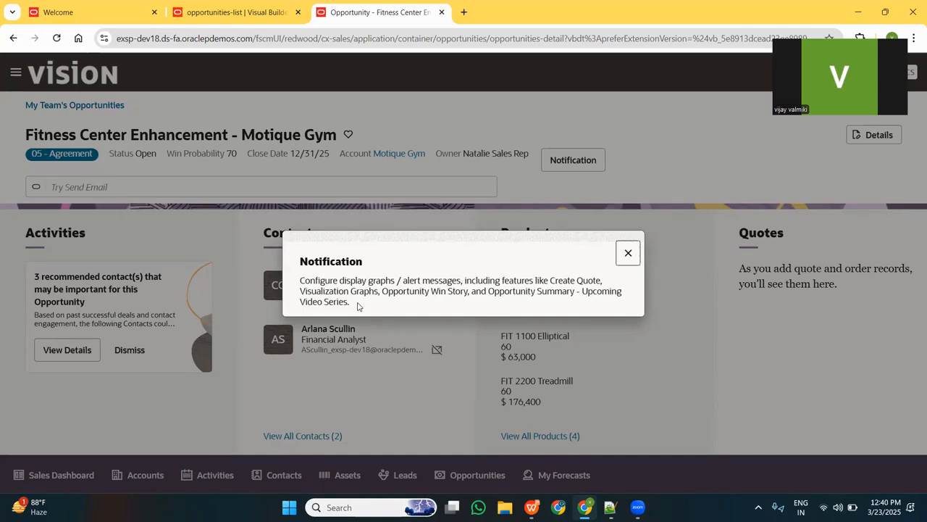
drag(357, 305, 300, 281)
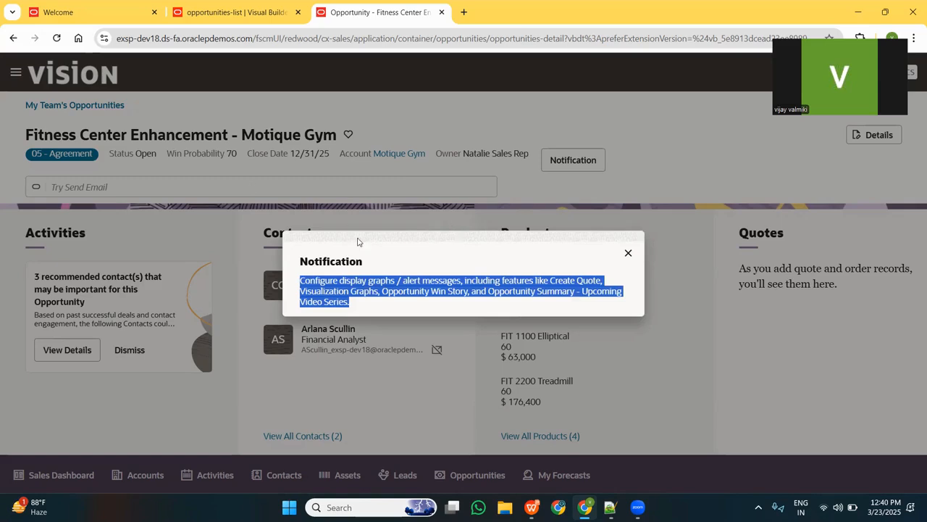
click(628, 252)
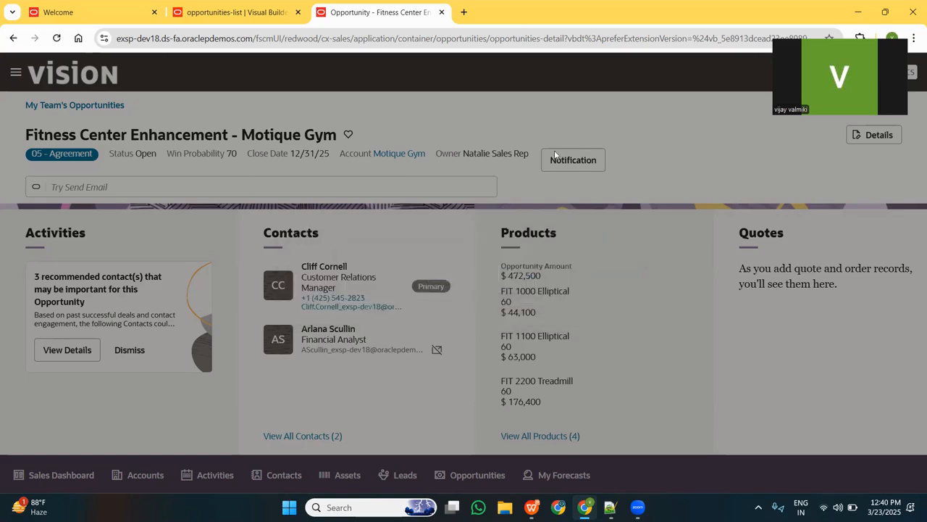
click(563, 166)
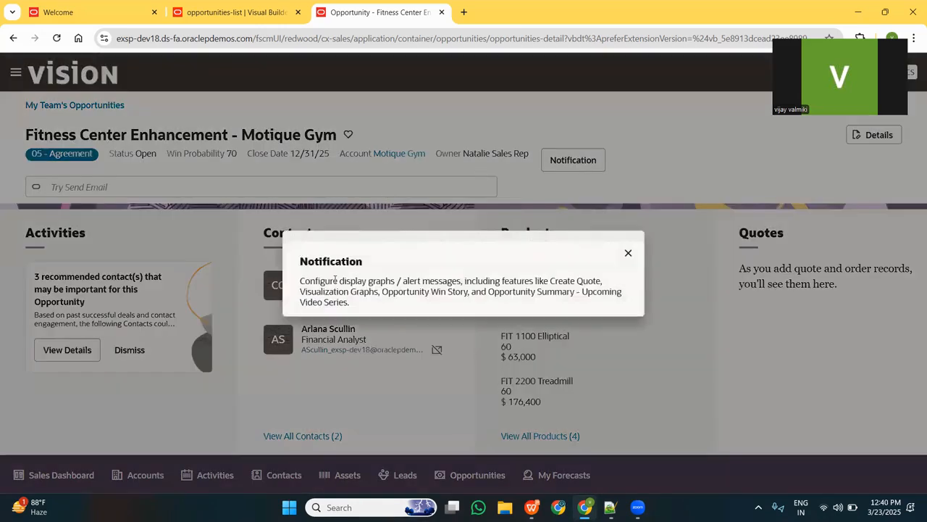
click(628, 255)
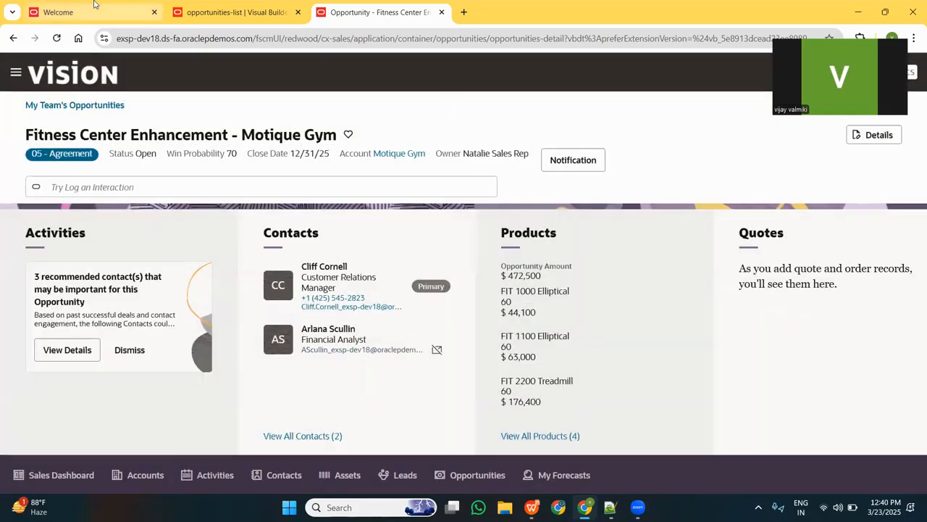
Go to the Welcome page in the other browser window tab and open Opportunities under Redwood Sales.
click(94, 4)
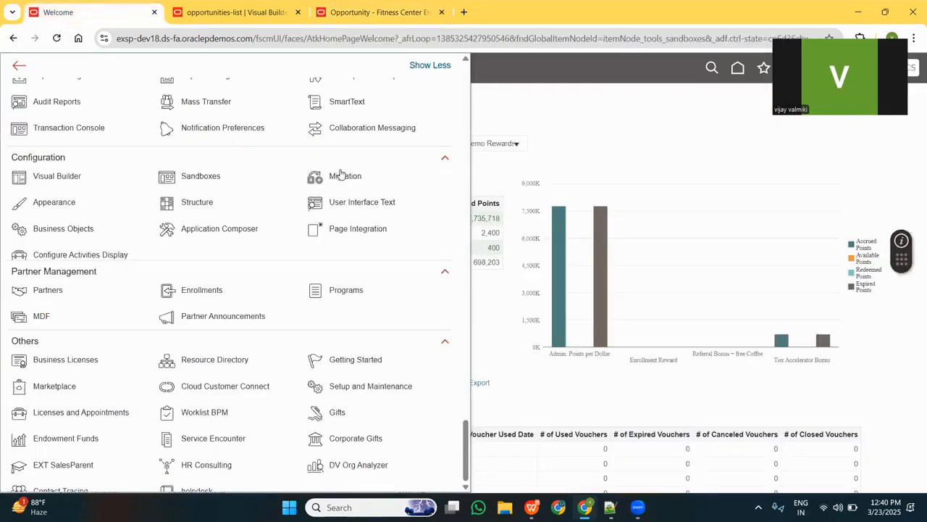
click(526, 116)
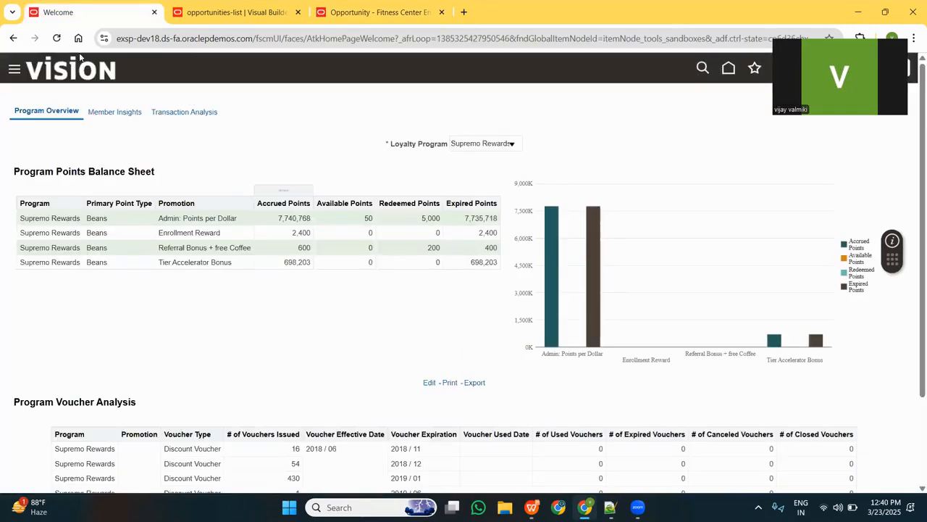
click(14, 69)
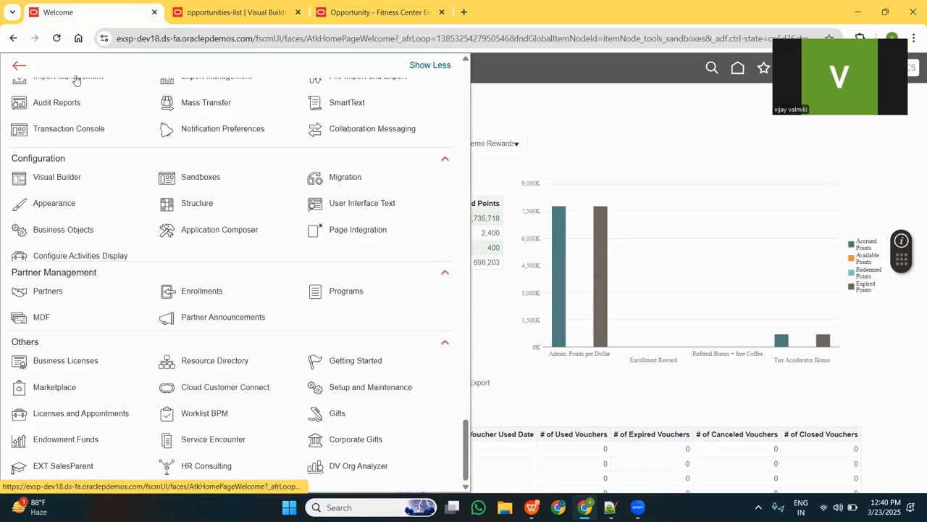
scroll(134, 333, up, 5)
scroll(134, 333, up, 15)
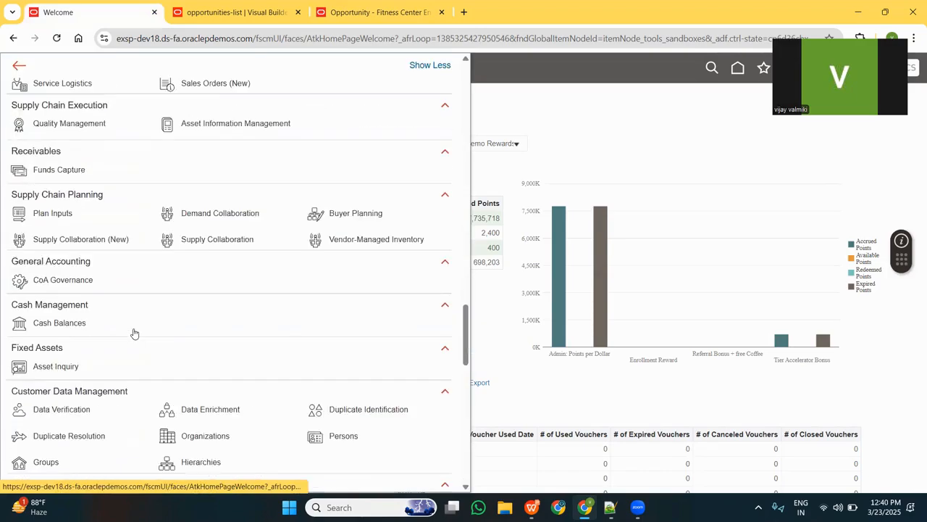
scroll(134, 334, up, 15)
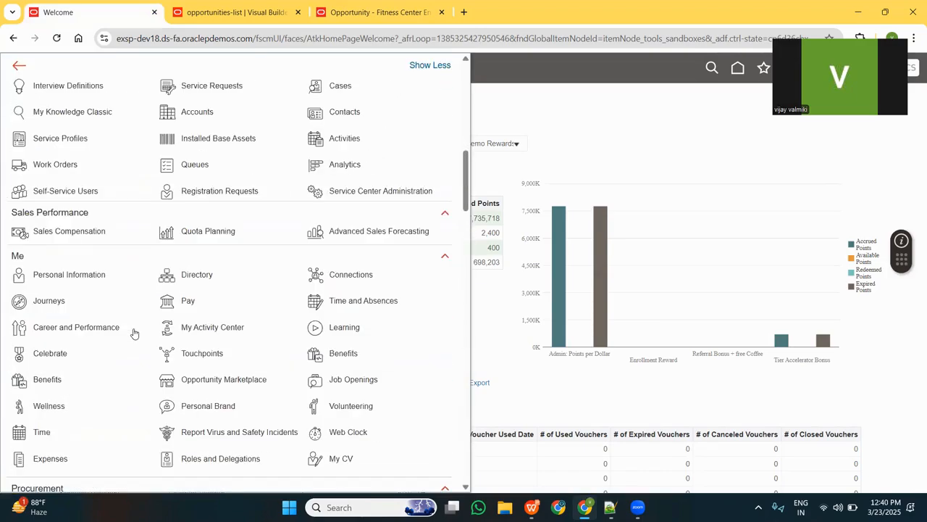
scroll(134, 333, down, 3)
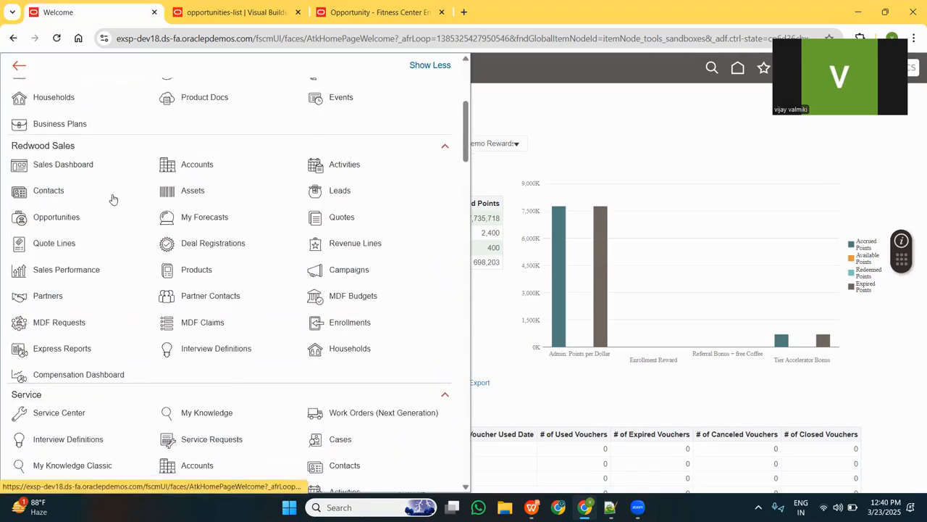
click(55, 220)
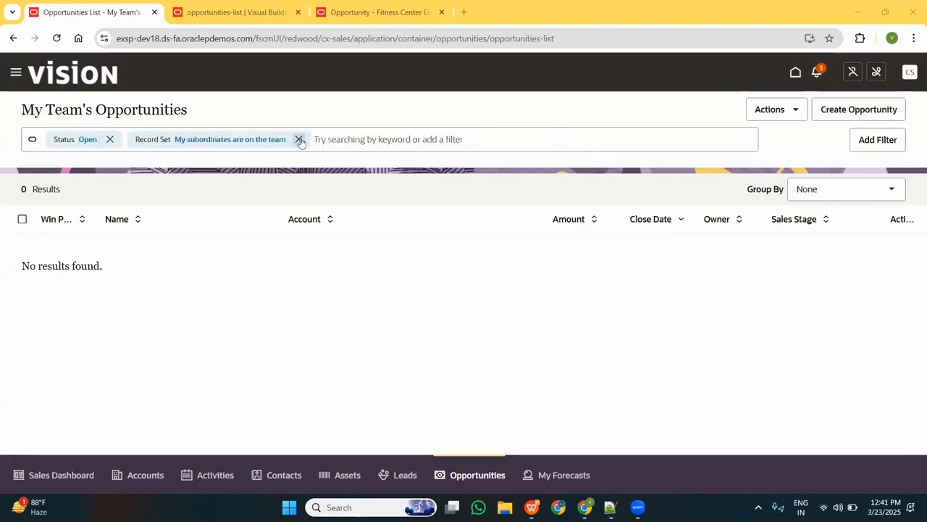
Remove the Record Set filter from My Team's Opportunities and open the Fitness Center Enhancement - Motique Gym opportunity.
click(300, 140)
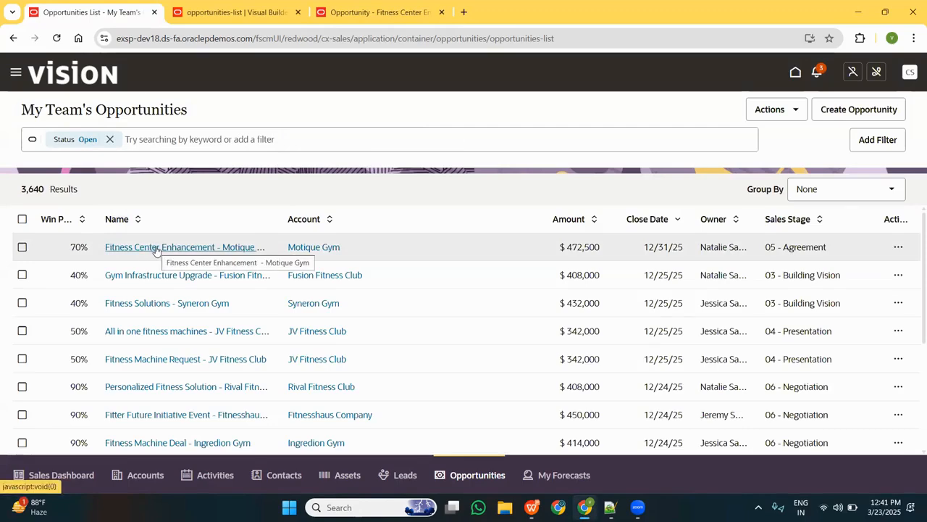
click(156, 250)
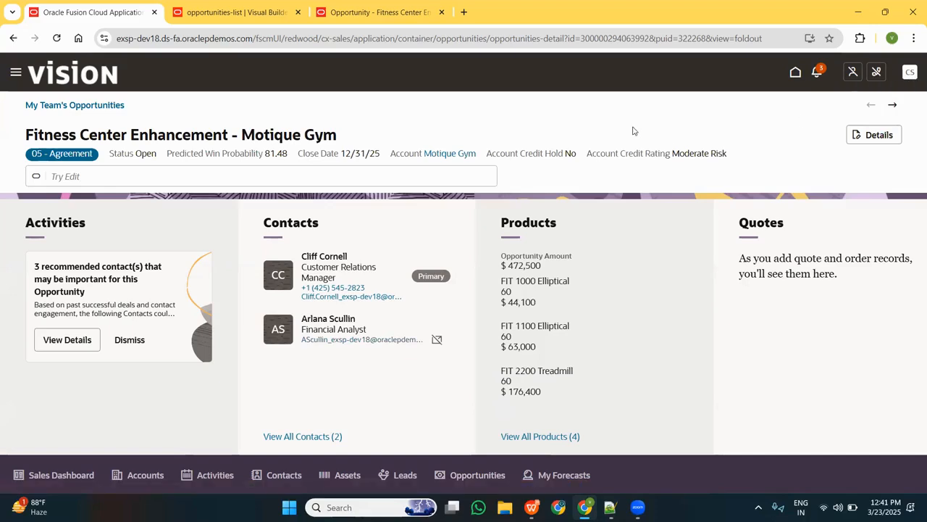
Edit the opportunity page in Visual Builder Studio using the test workspace on the cxsales_extension.git / work branch.
click(907, 73)
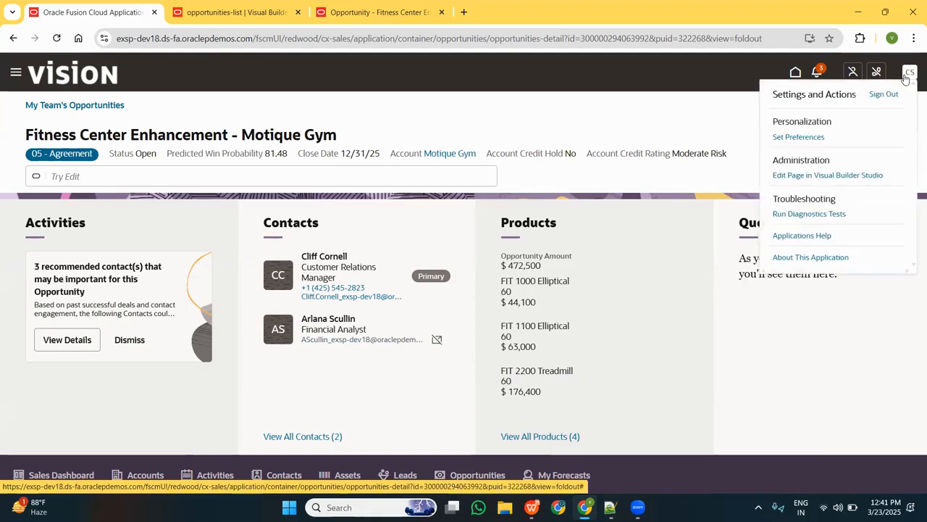
click(801, 176)
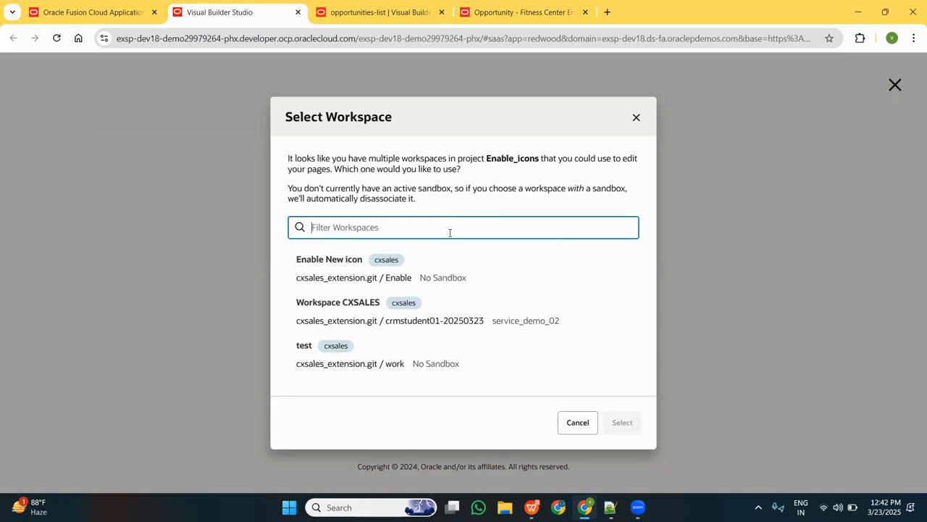
click(477, 366)
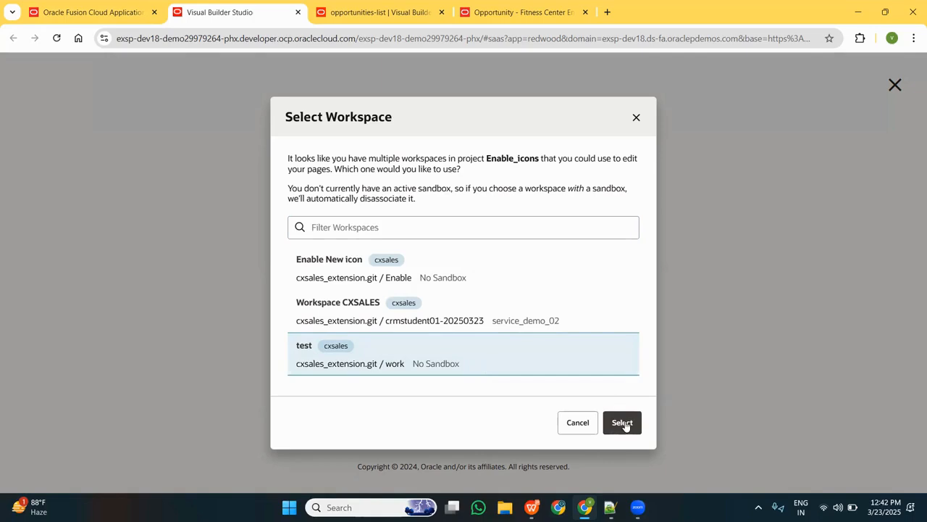
click(622, 423)
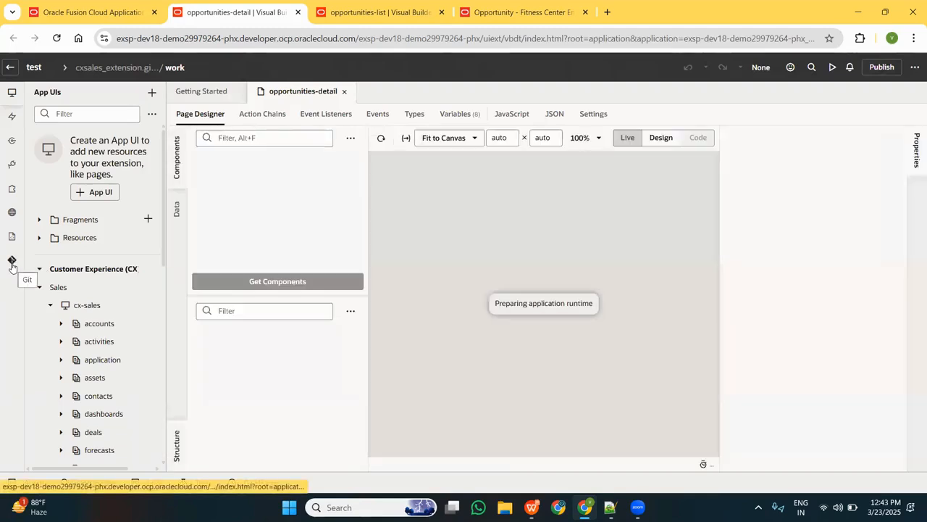
Examine the cx-sales App UIs and the pages listed under opportunities.
click(12, 94)
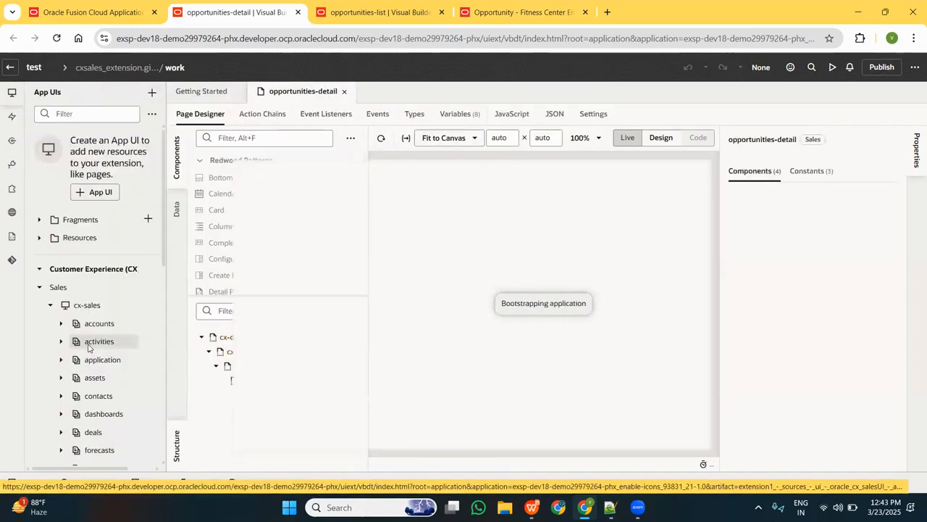
scroll(88, 347, down, 3)
scroll(109, 293, up, 6)
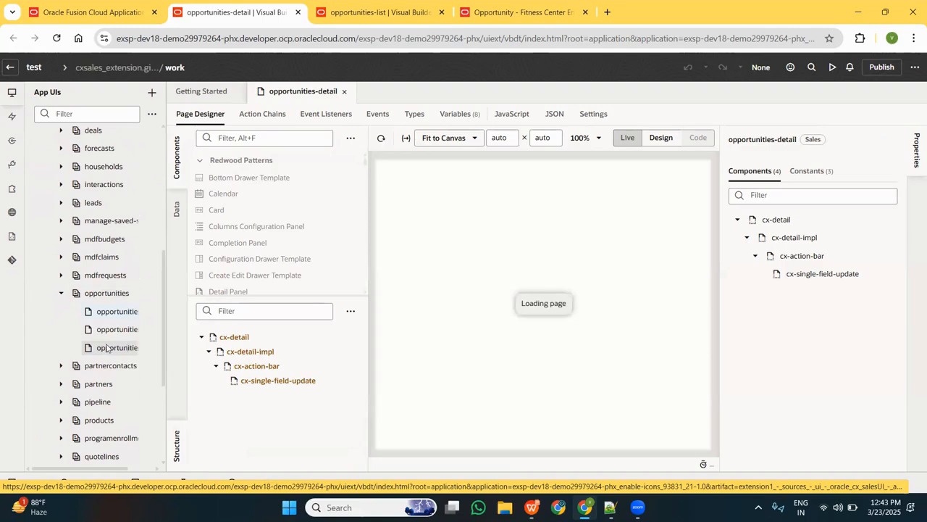
scroll(93, 285, up, 3)
scroll(93, 284, down, 5)
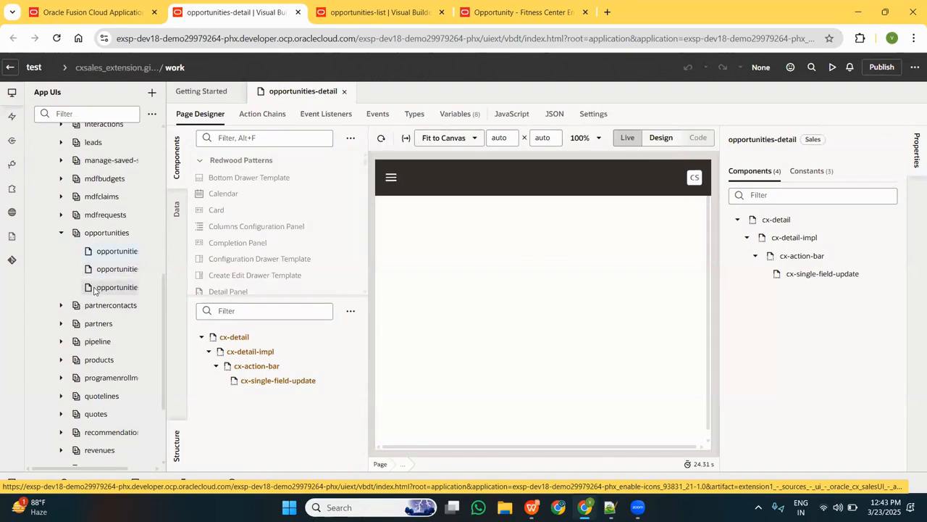
scroll(65, 249, up, 8)
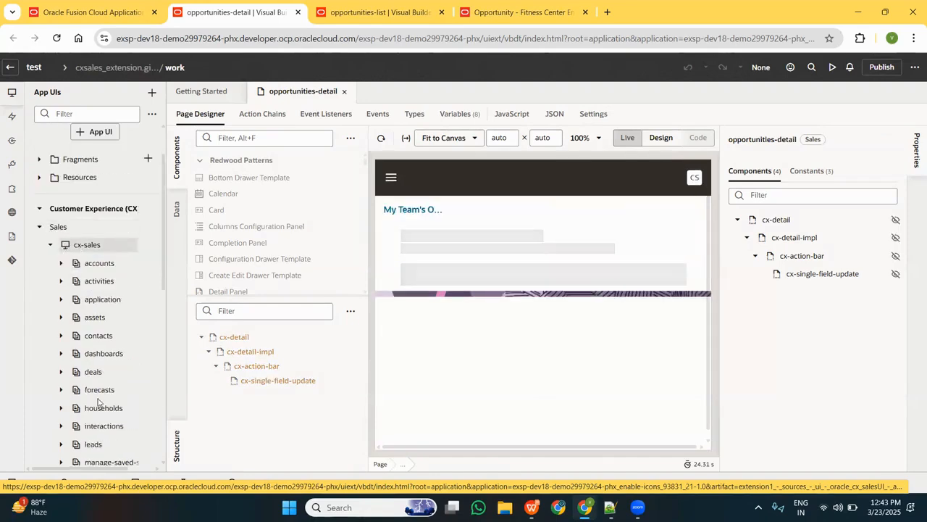
scroll(105, 391, down, 5)
scroll(105, 402, down, 2)
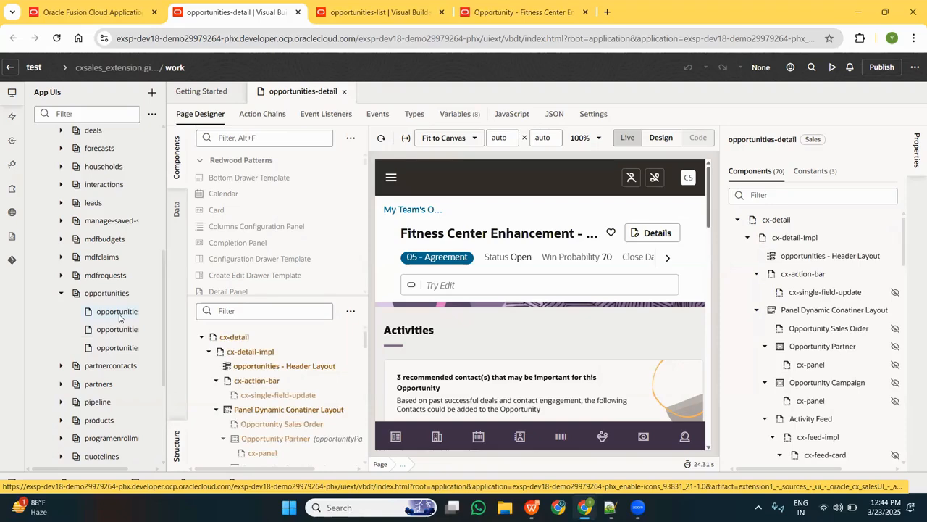
Switch the opportunities-detail page preview to Live mode and view the remaining header fields.
click(629, 142)
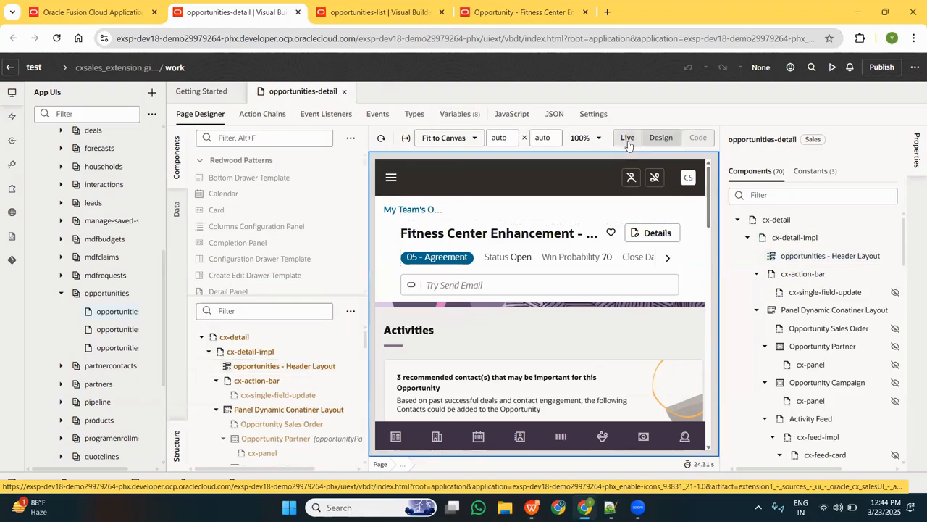
click(667, 257)
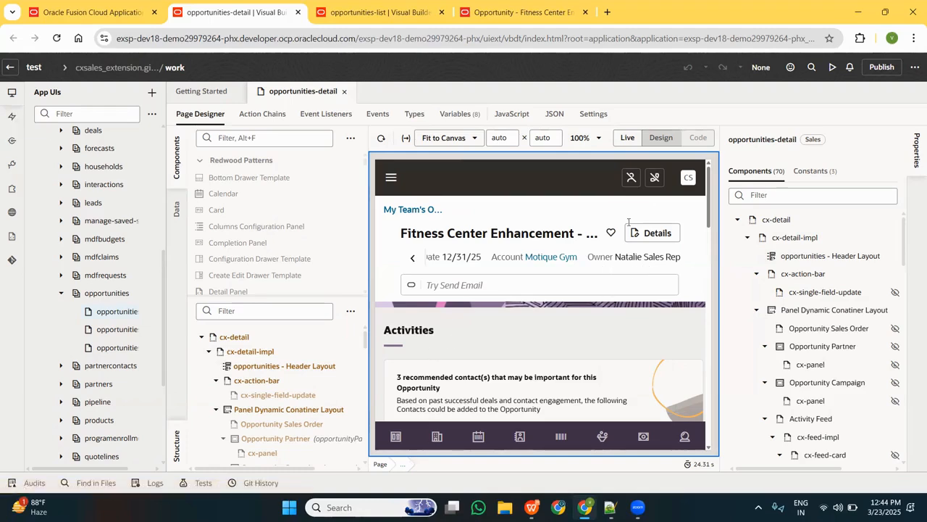
Open the Opportunities layout from the Sales layouts under Customer Experience (CX).
click(12, 116)
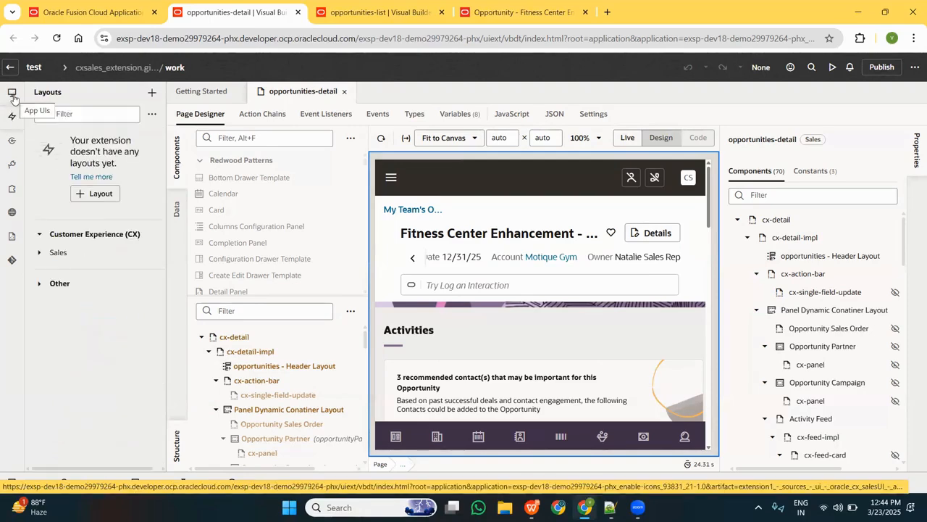
click(40, 254)
scroll(59, 346, down, 3)
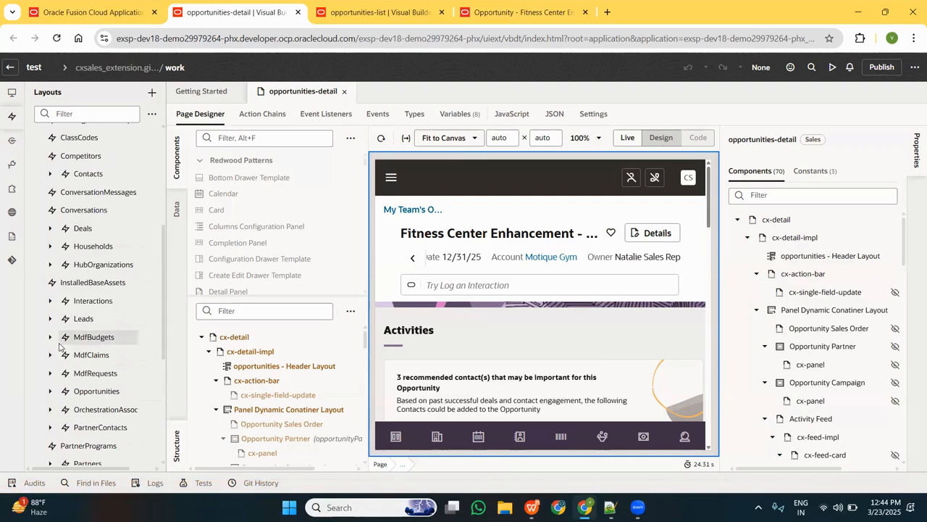
scroll(59, 347, down, 5)
scroll(59, 347, up, 2)
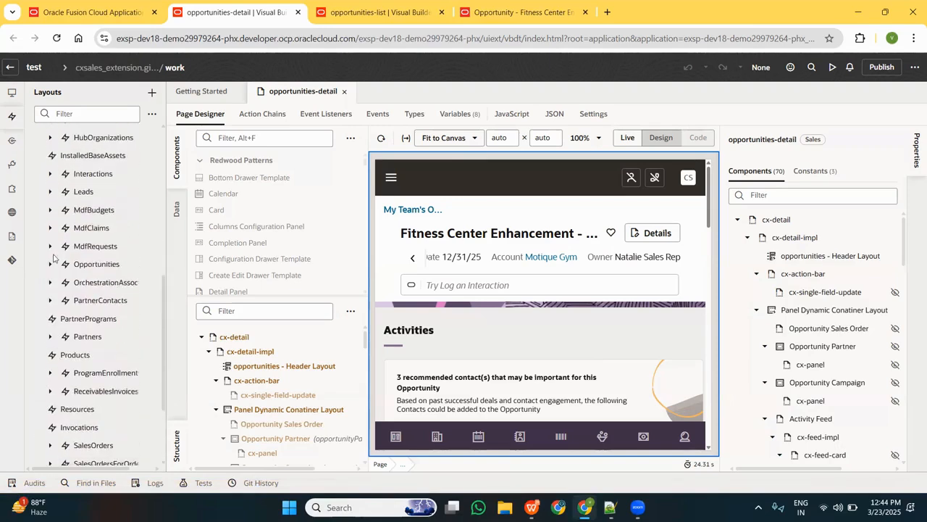
click(50, 263)
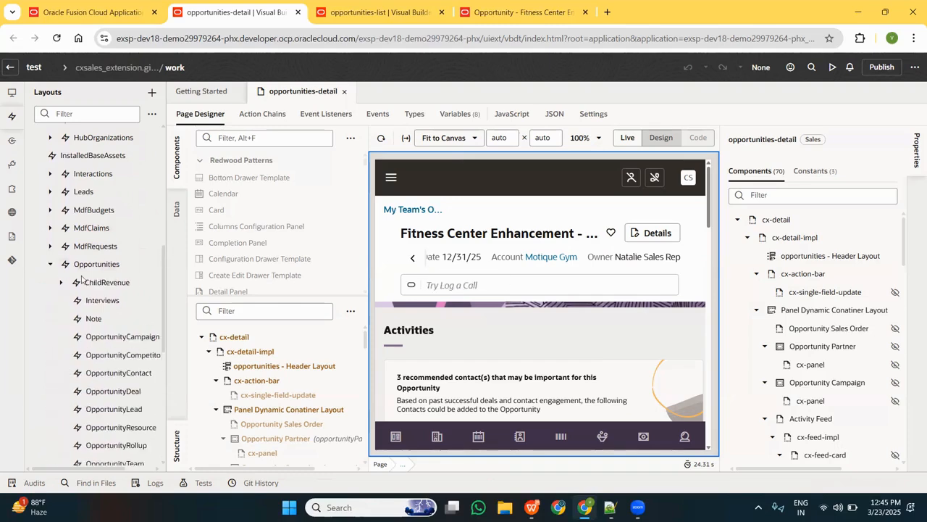
scroll(86, 281, down, 2)
scroll(86, 281, up, 2)
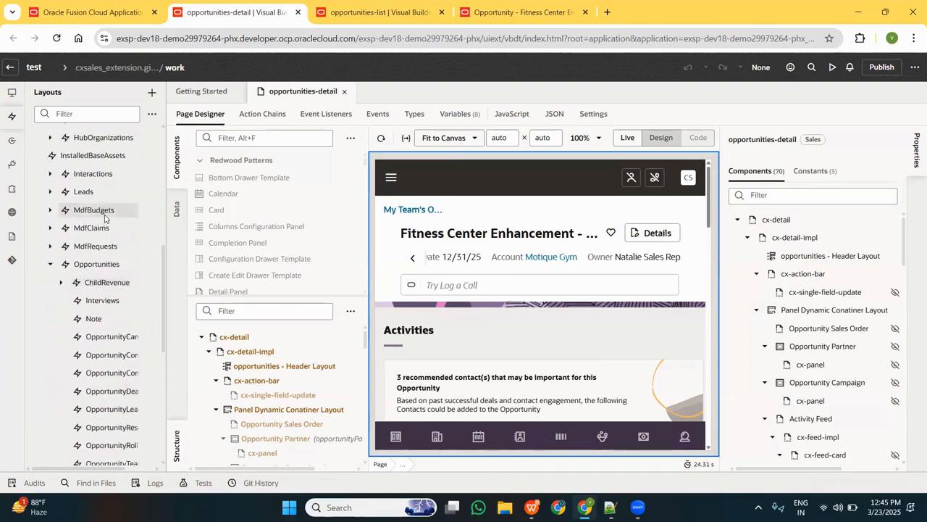
click(107, 267)
scroll(106, 258, down, 1)
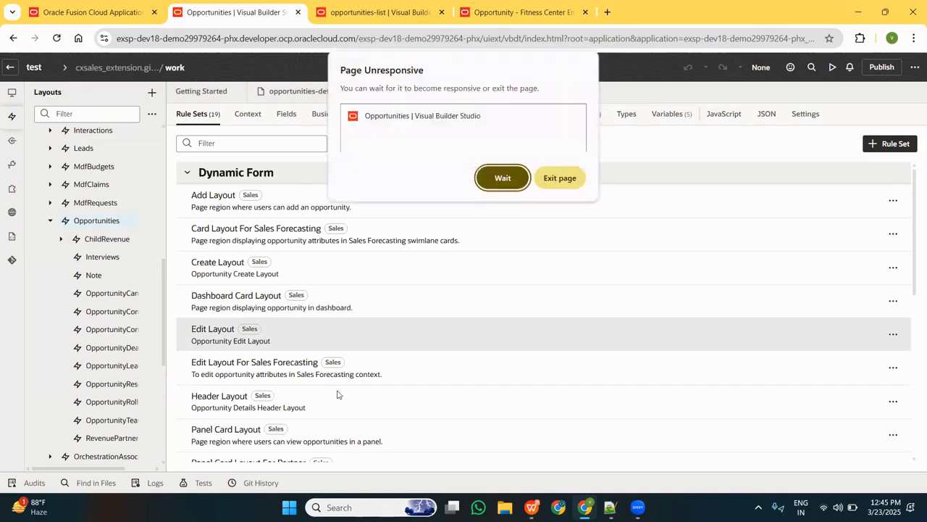
Wait for the page to respond and open the Header Layout rule set of the Opportunities layout.
click(504, 178)
scroll(368, 340, down, 2)
scroll(366, 338, down, 3)
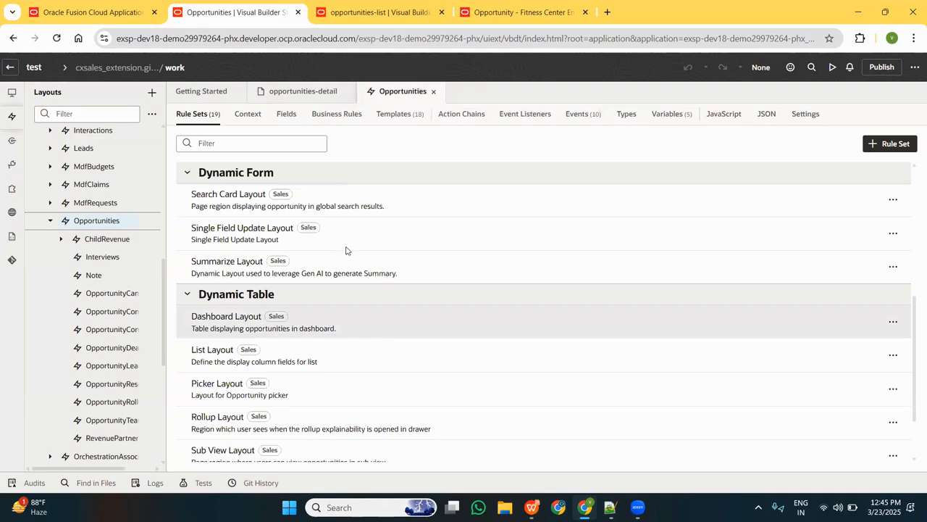
scroll(346, 250, up, 5)
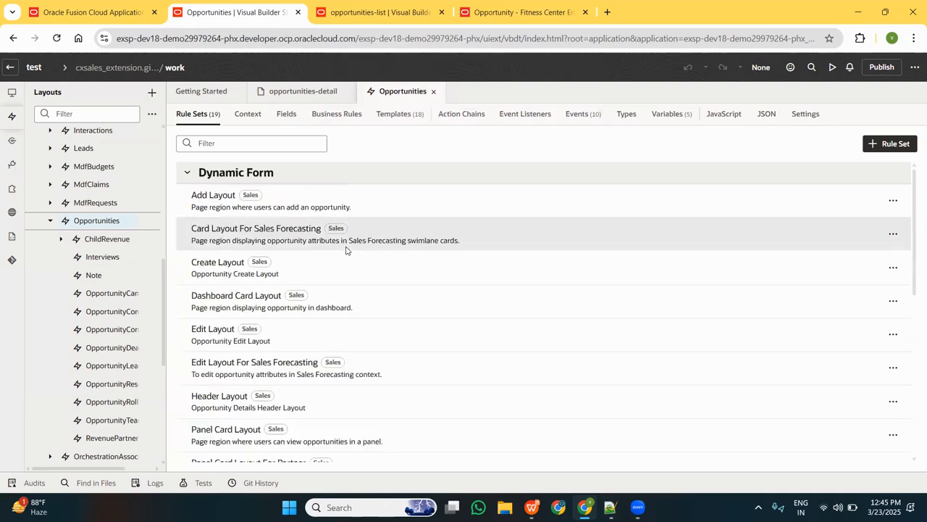
click(329, 406)
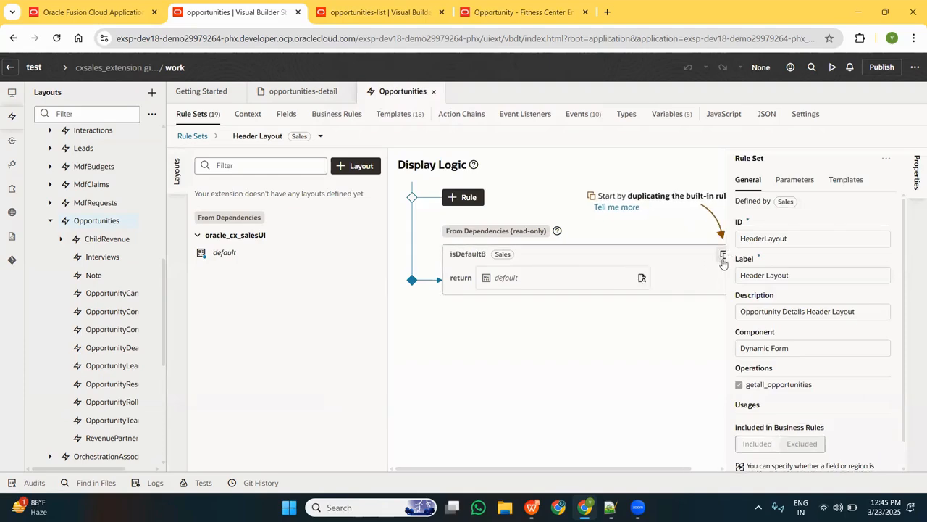
Duplicate the built-in isDefault8 rule as isDefault8_copy together with its layout, and open the copied layout to review its header slots.
click(722, 257)
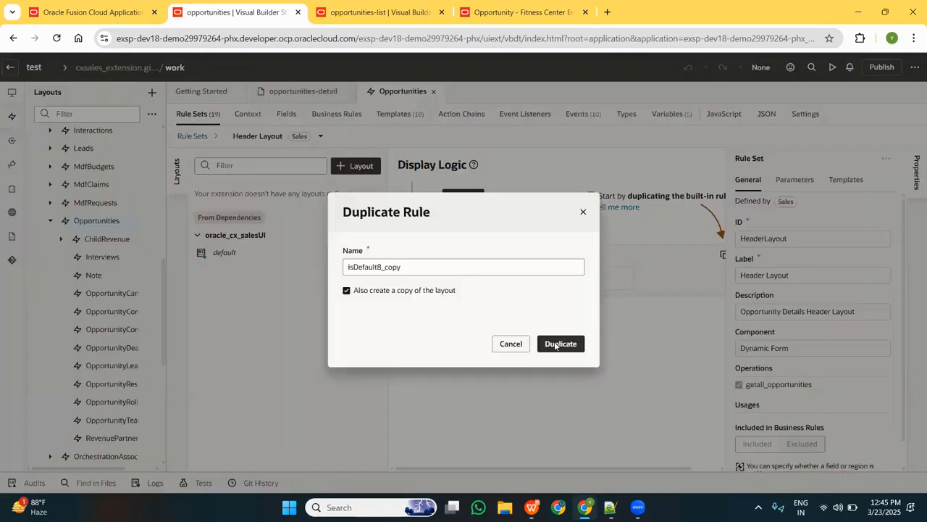
click(555, 344)
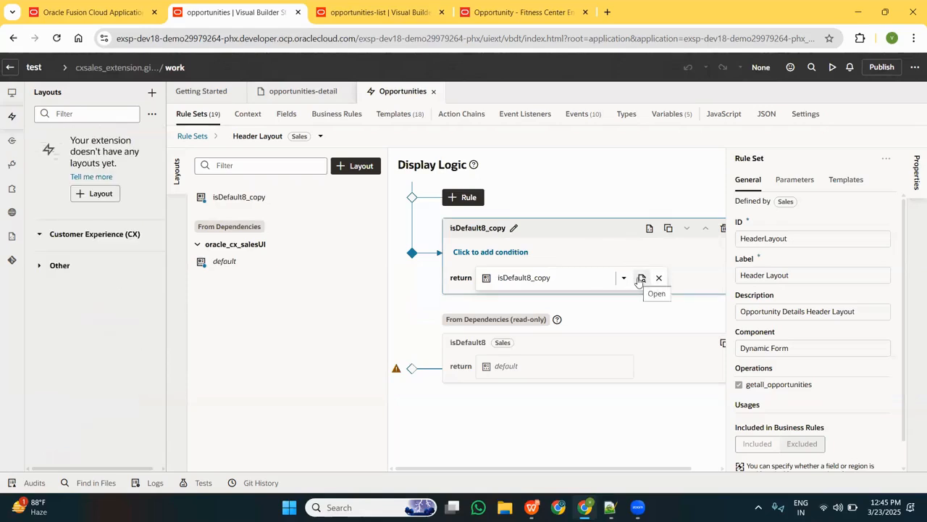
click(641, 278)
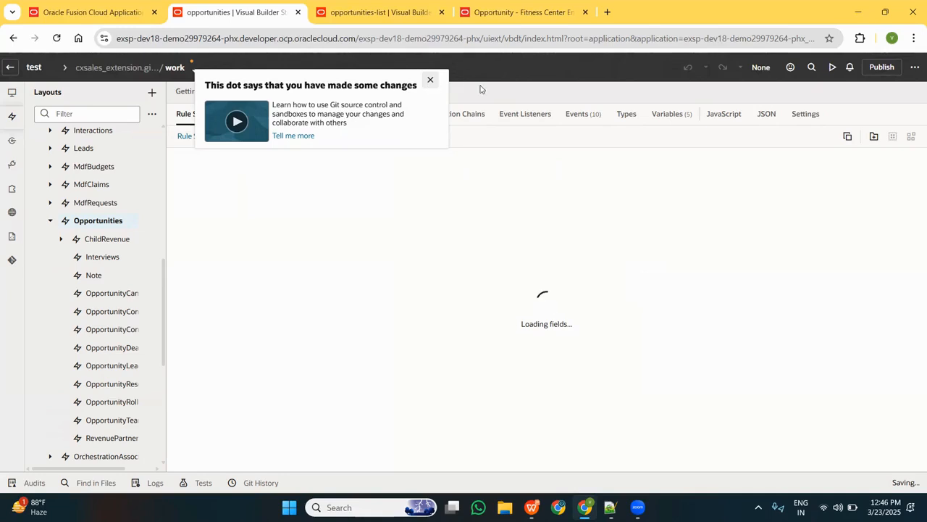
click(430, 80)
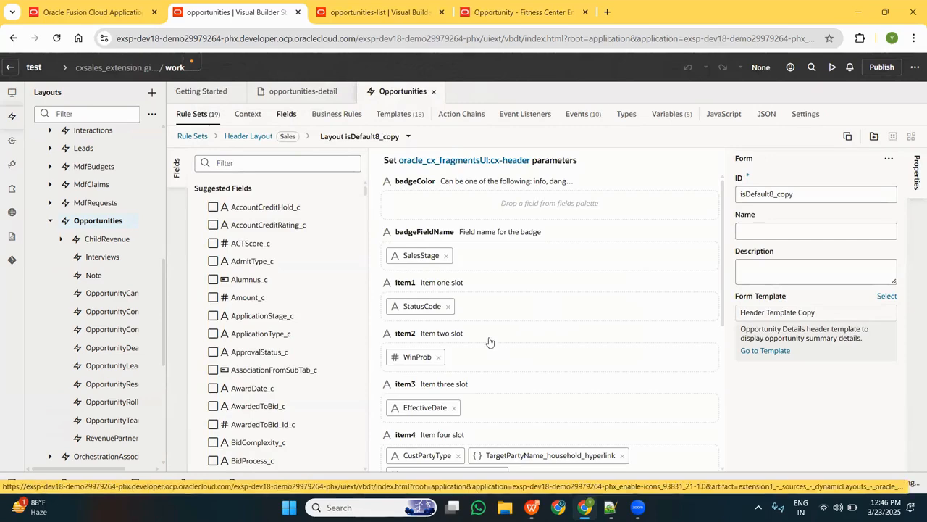
scroll(489, 341, down, 2)
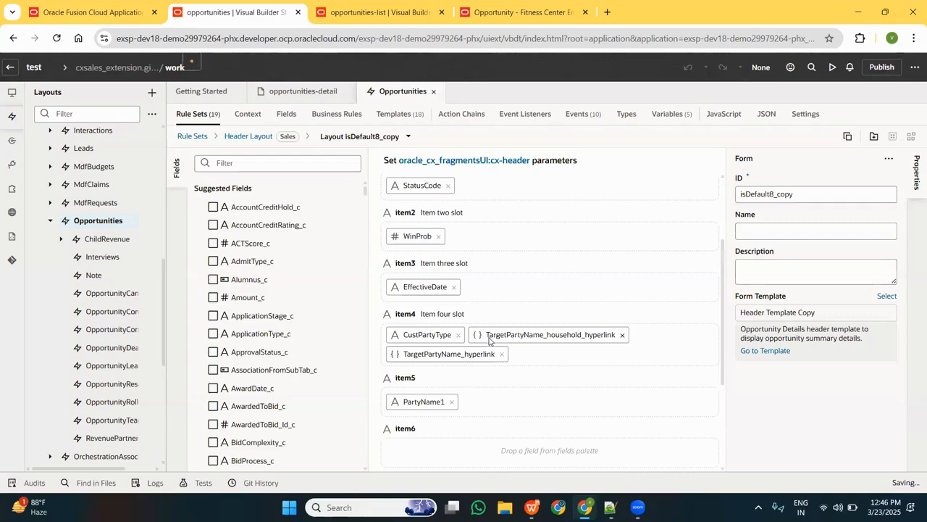
scroll(489, 340, up, 2)
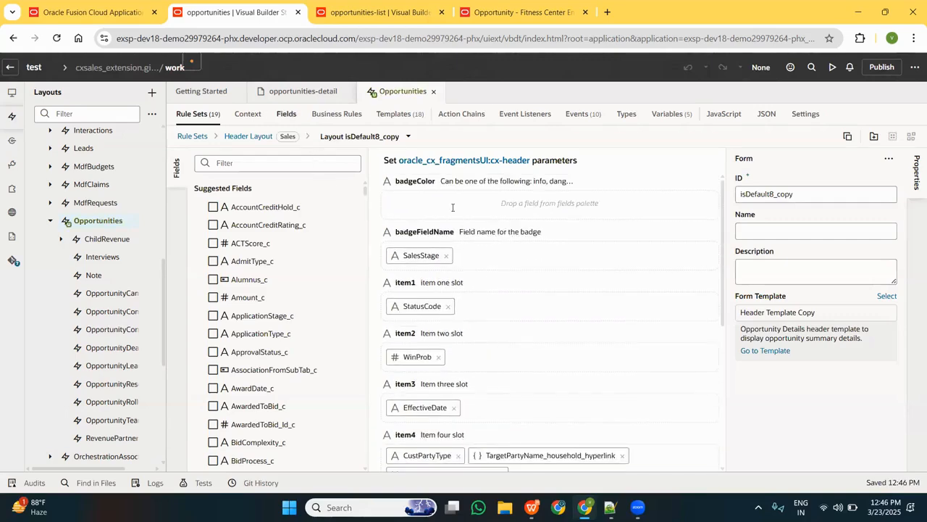
scroll(491, 338, down, 3)
scroll(489, 335, down, 2)
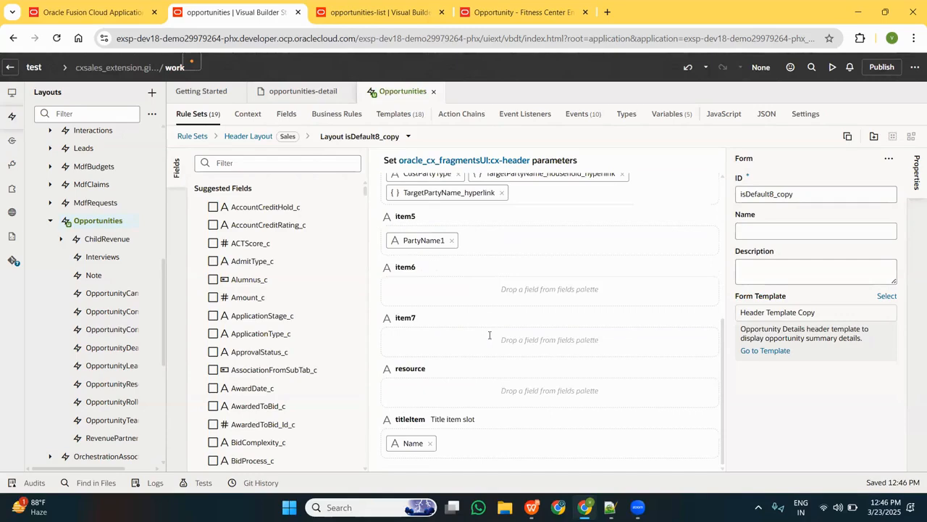
Create a custom String field labelled Notification with the ID notification for Opportunities.
click(286, 118)
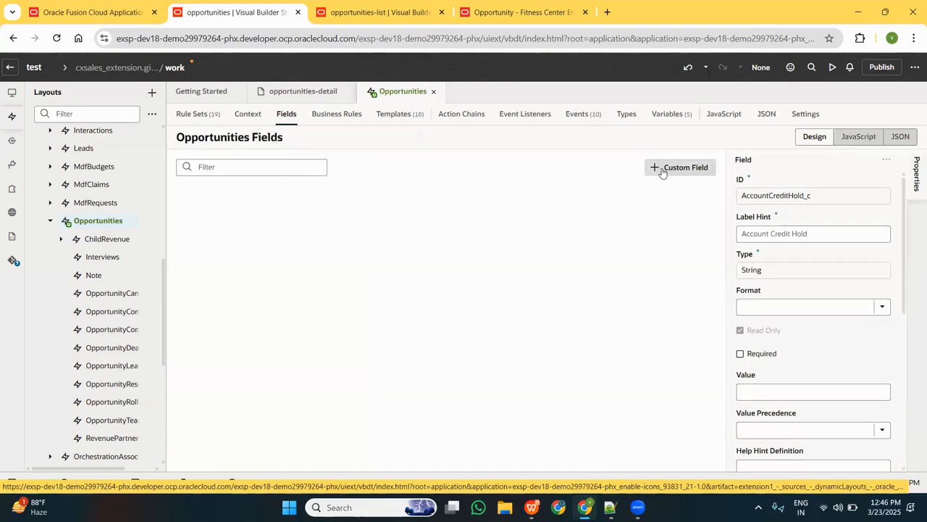
click(661, 170)
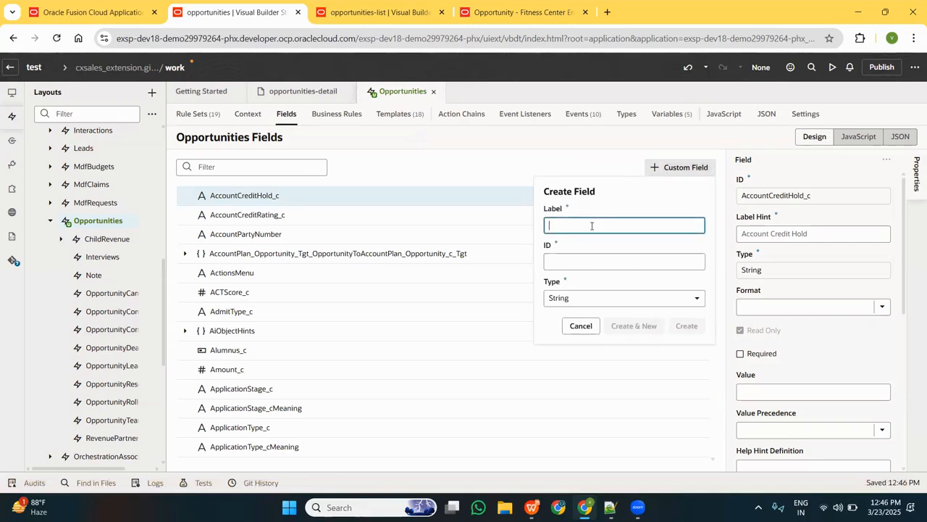
text(message)
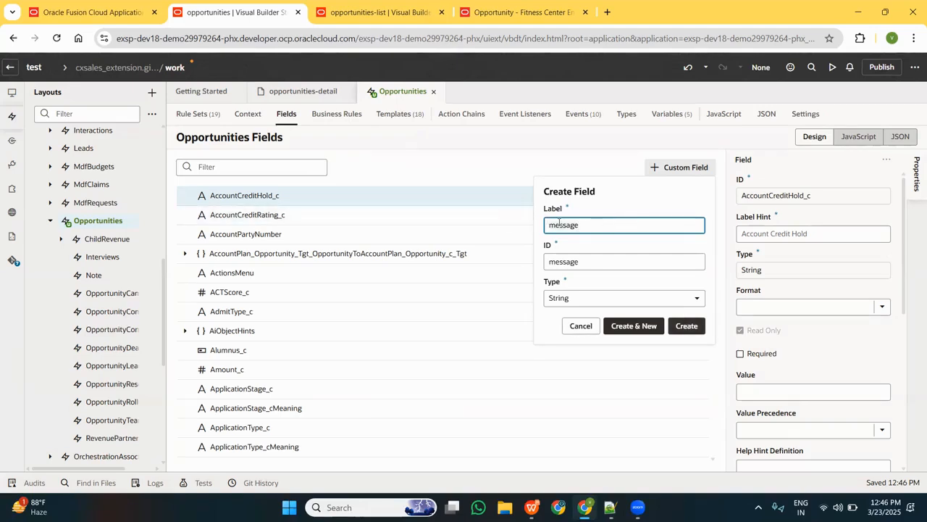
key(ctrl+a)
key(BackSpace)
text(Notification)
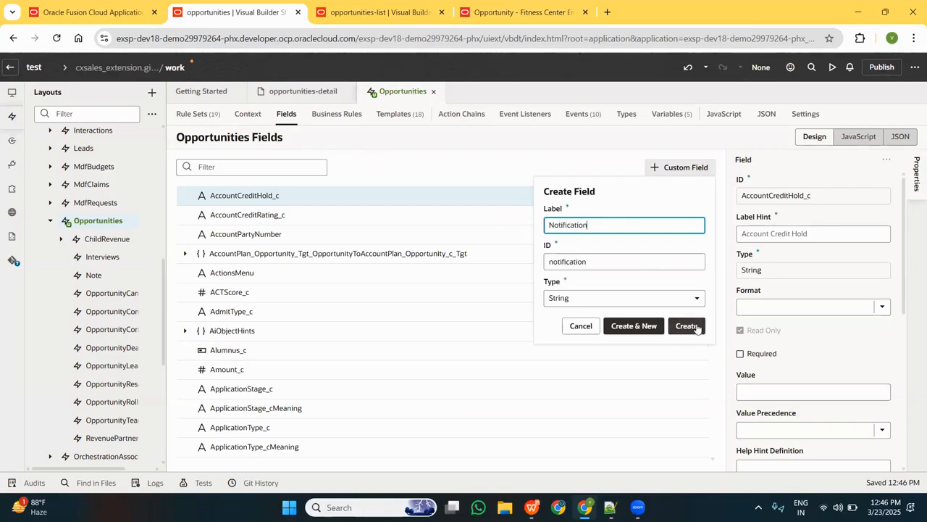
click(696, 327)
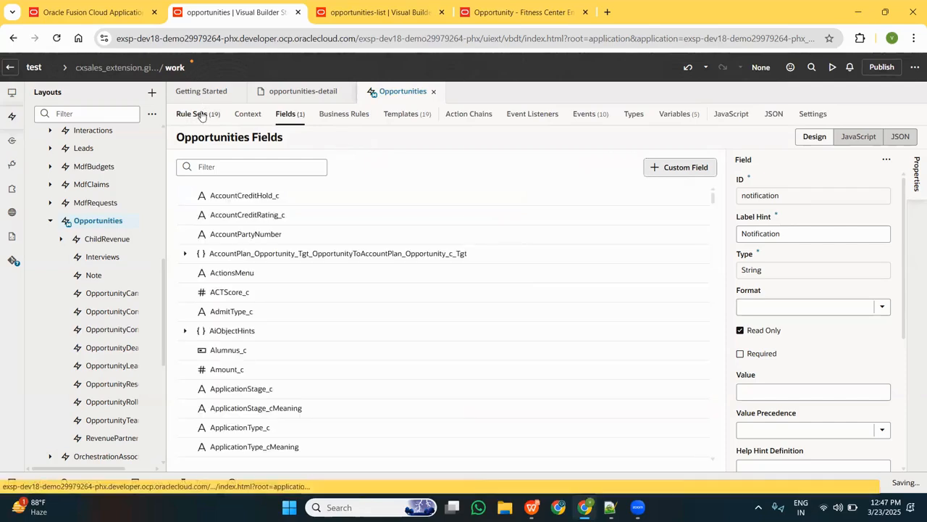
Add the notification field to the item6 slot of the isDefault8_copy header layout.
click(202, 116)
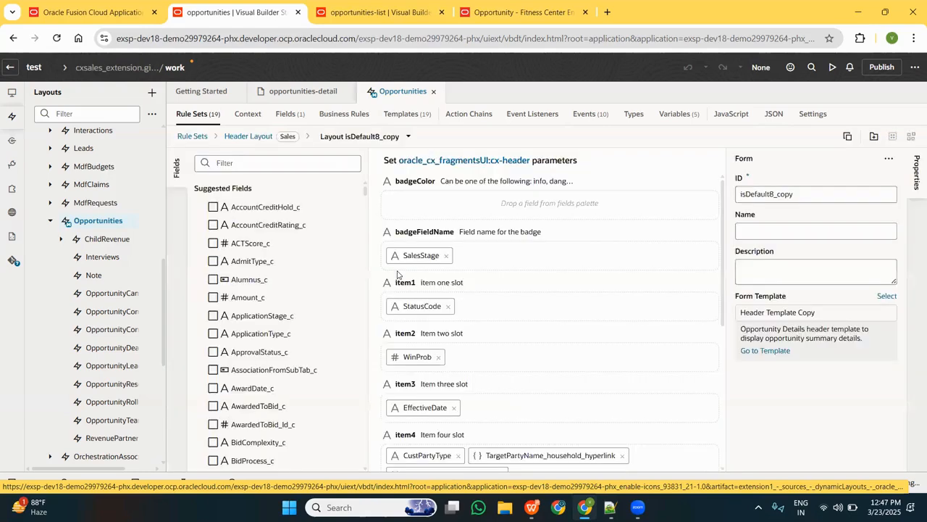
click(316, 164)
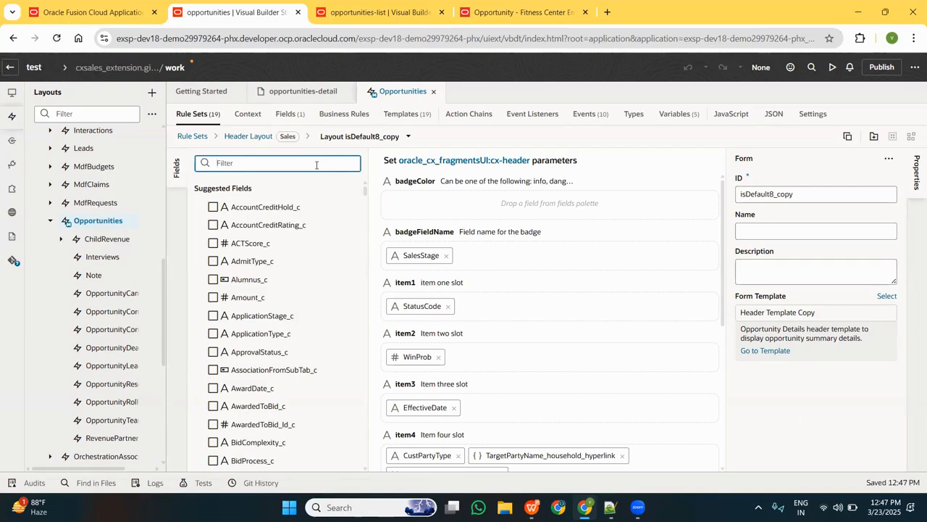
text(noti)
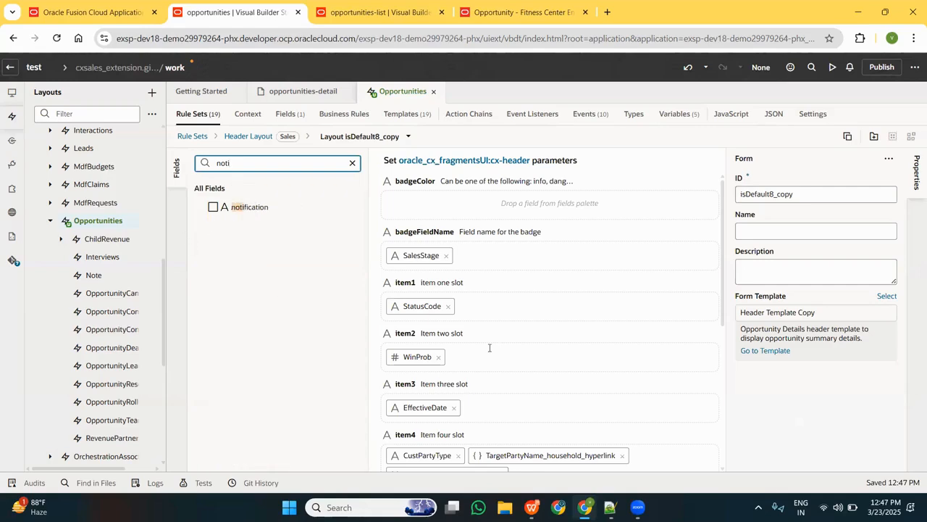
scroll(489, 348, down, 2)
drag(228, 208, 431, 289)
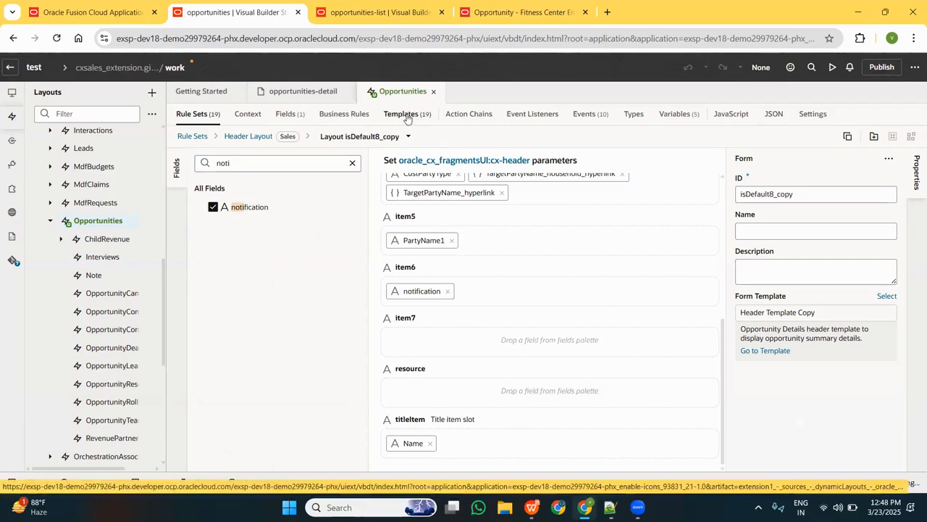
Create a field template labelled Notification with the ID notification and extensions enabled.
click(407, 117)
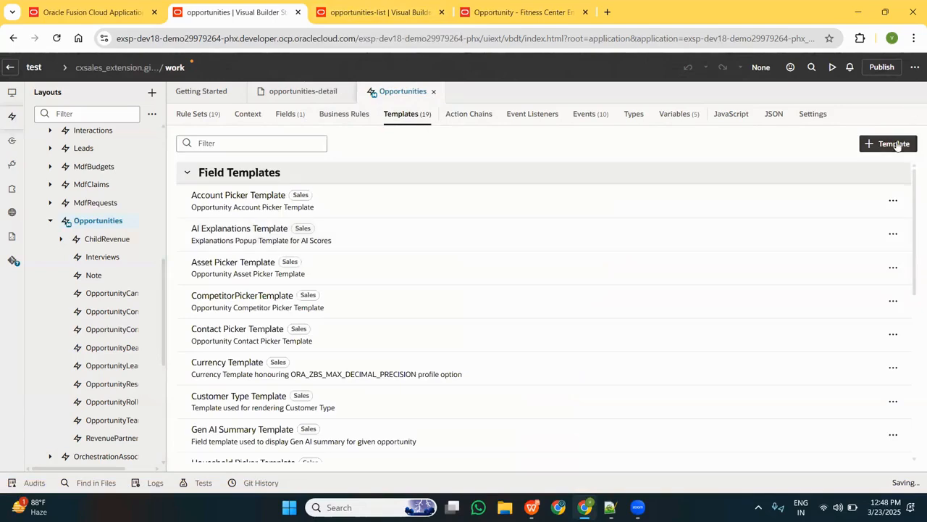
click(897, 144)
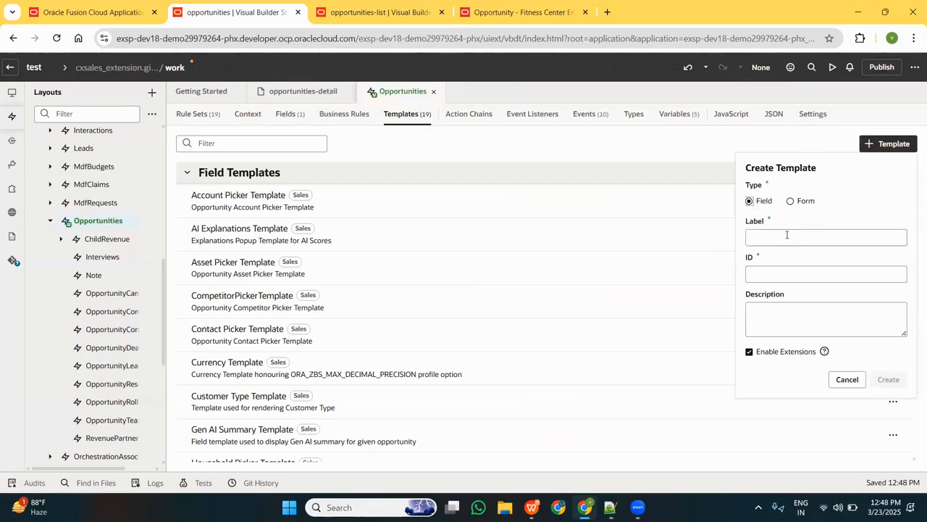
click(787, 234)
text(w)
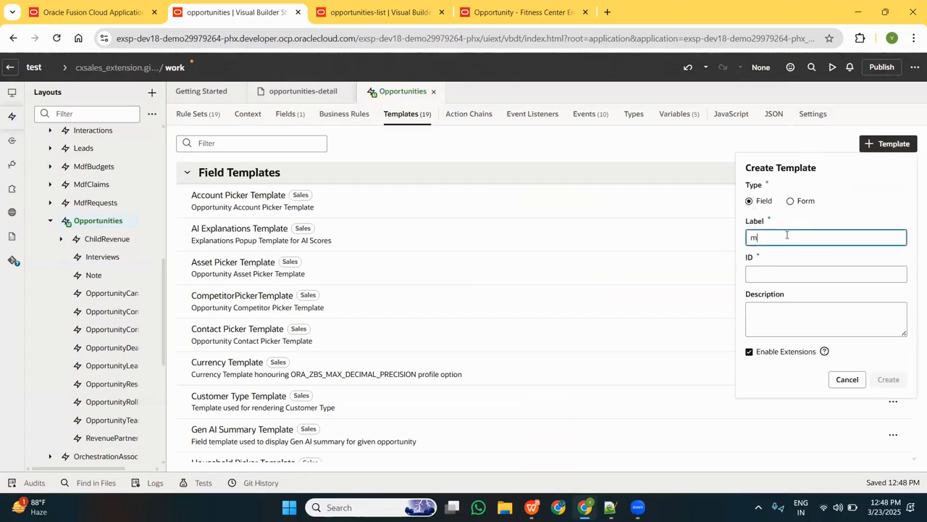
key(BackSpace)
text(Noti)
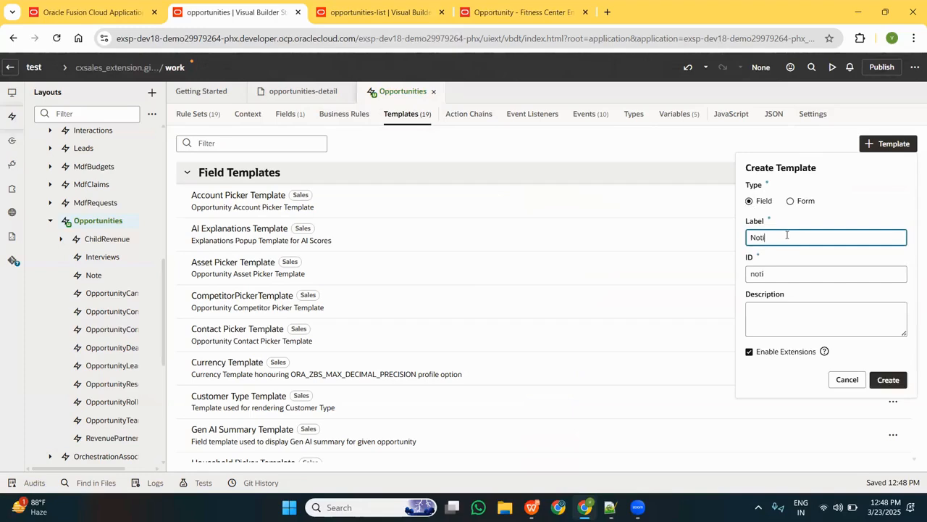
text(fication)
click(886, 381)
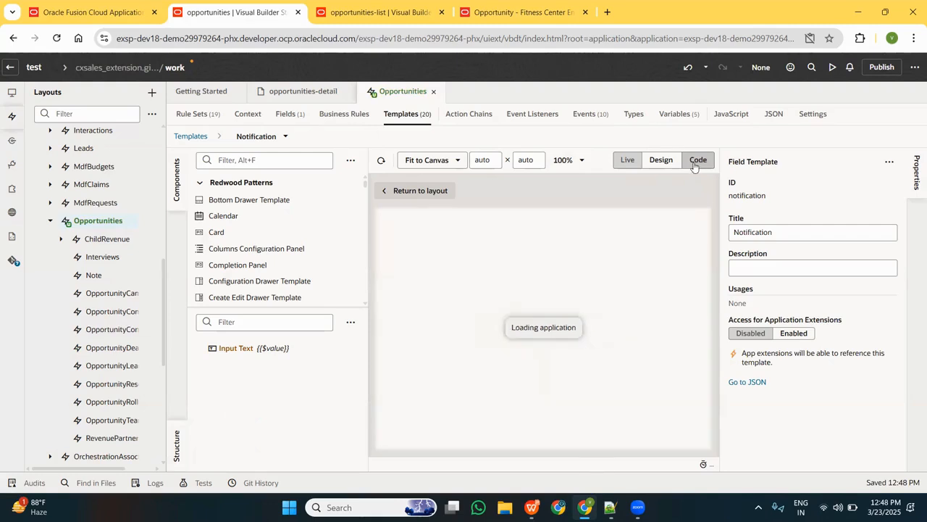
Delete the default oj-input-text element from the notification template's code.
click(696, 161)
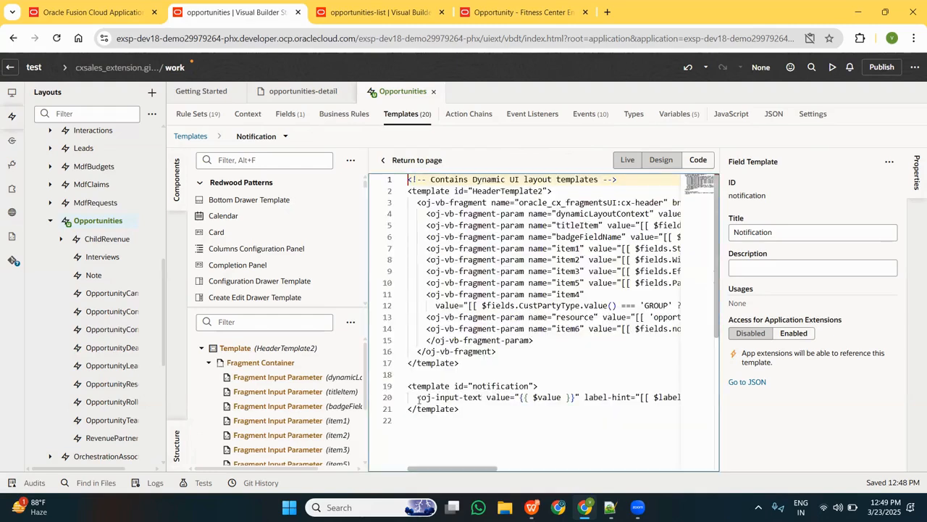
click(417, 397)
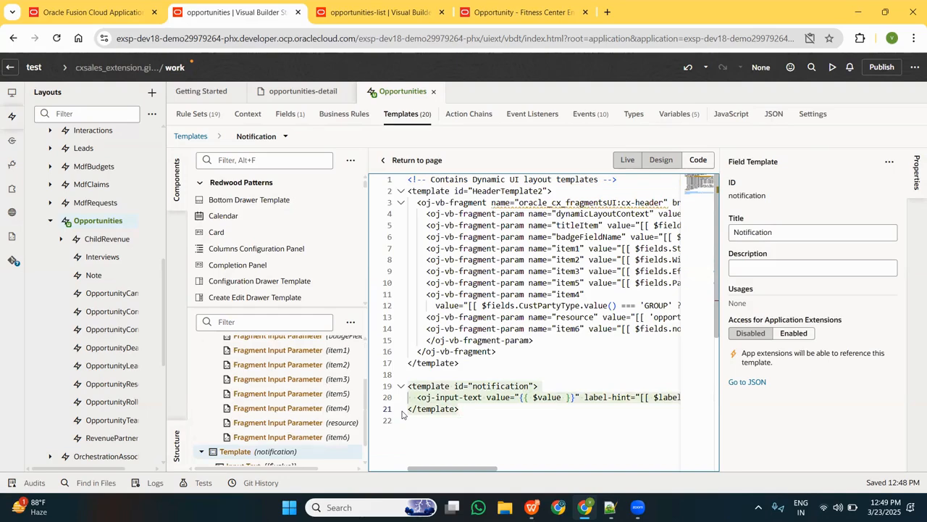
click(420, 396)
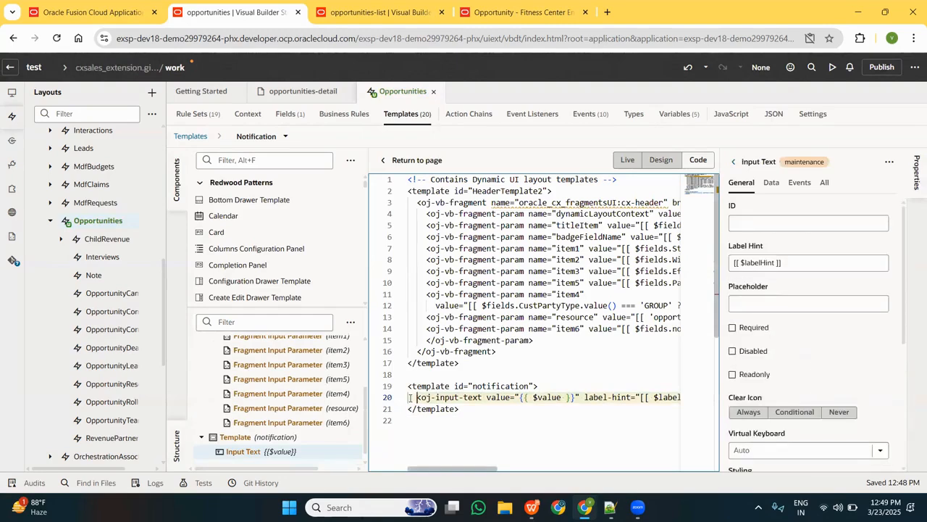
shift+click(410, 405)
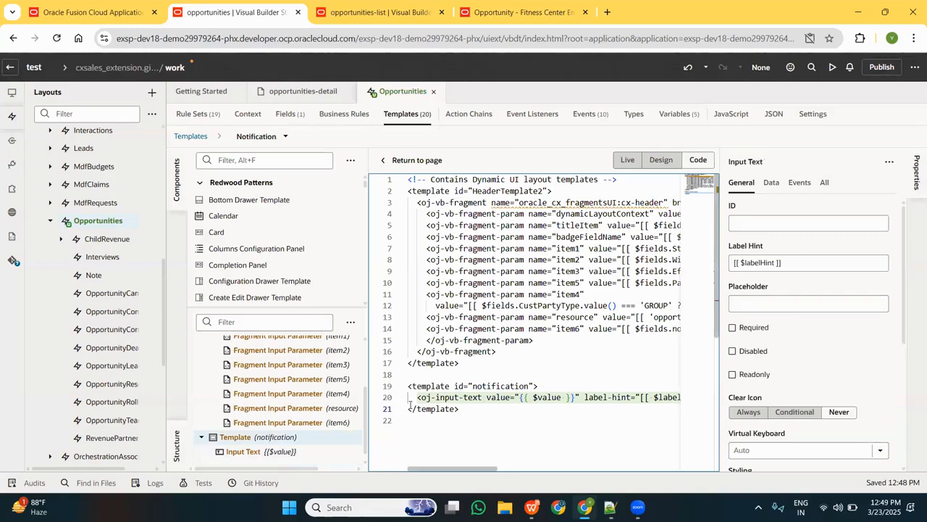
key(Delete)
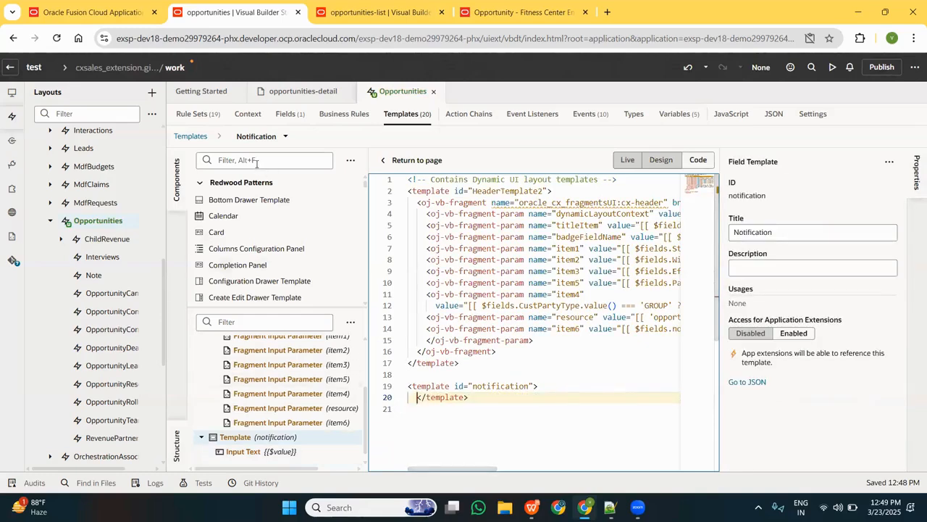
Find the Button component and insert it inside the notification template's code.
click(257, 161)
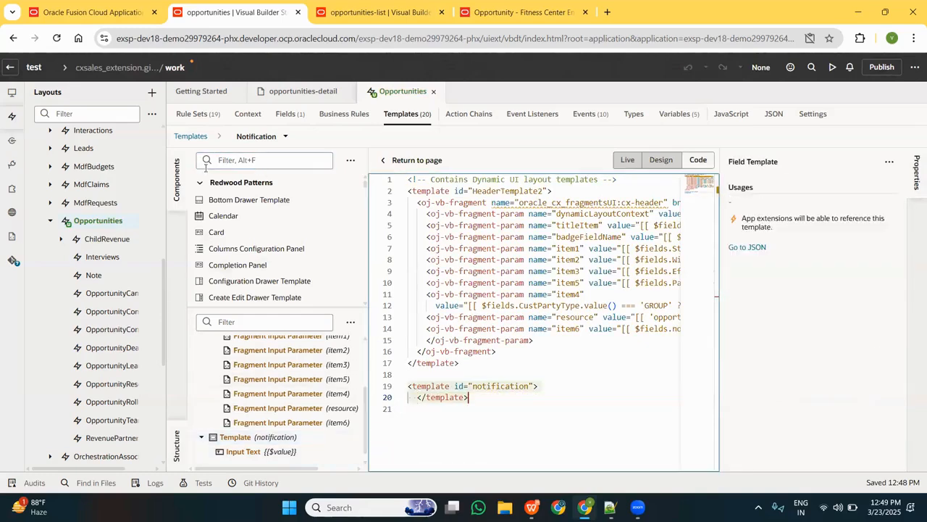
click(240, 158)
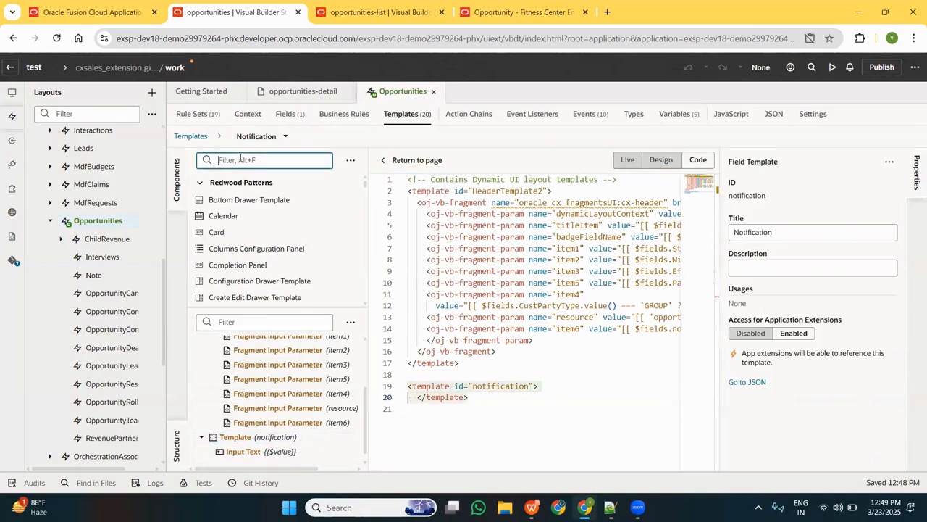
text(button)
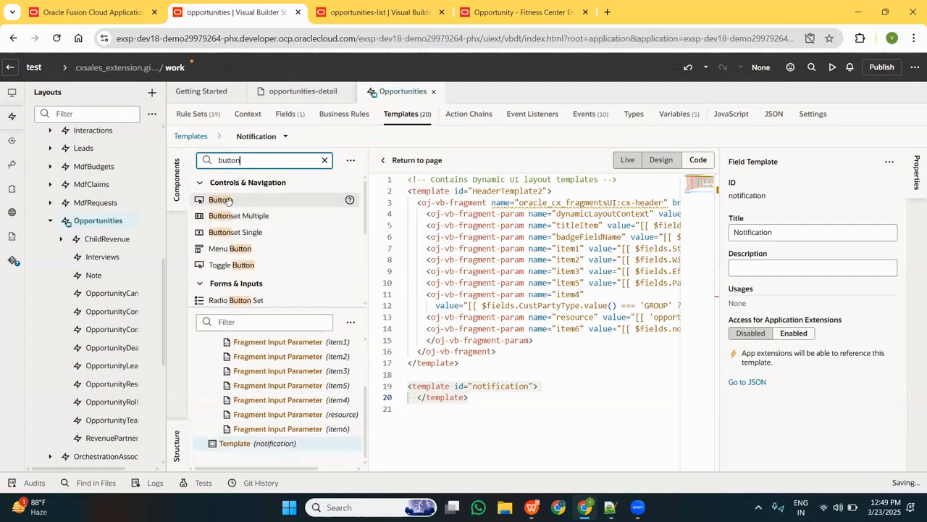
click(229, 200)
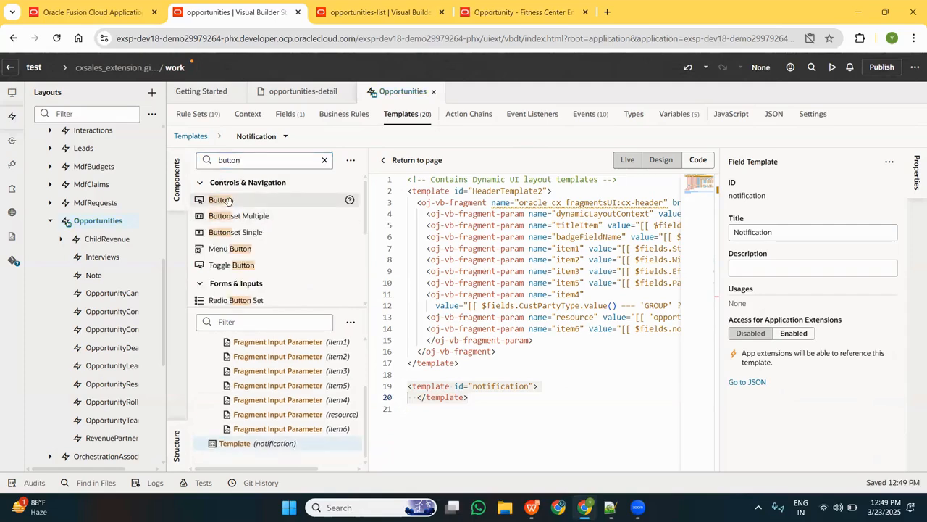
drag(228, 200, 546, 388)
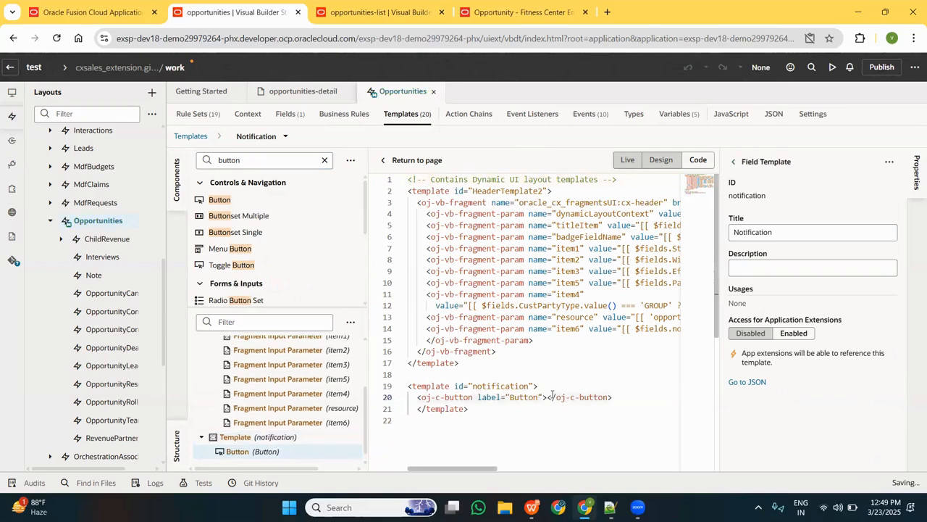
Set the label of the button in the notification template to Notification.
click(549, 395)
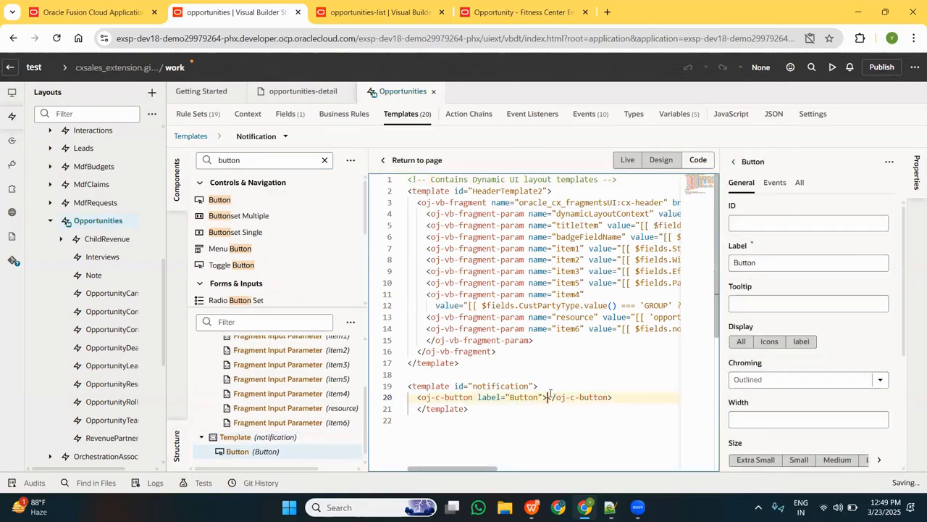
click(730, 262)
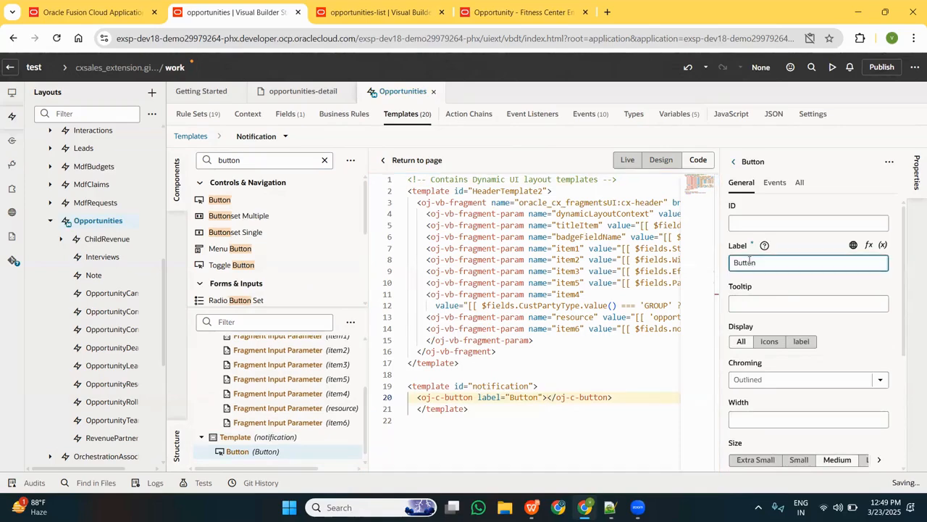
key(ctrl+a)
key(BackSpace)
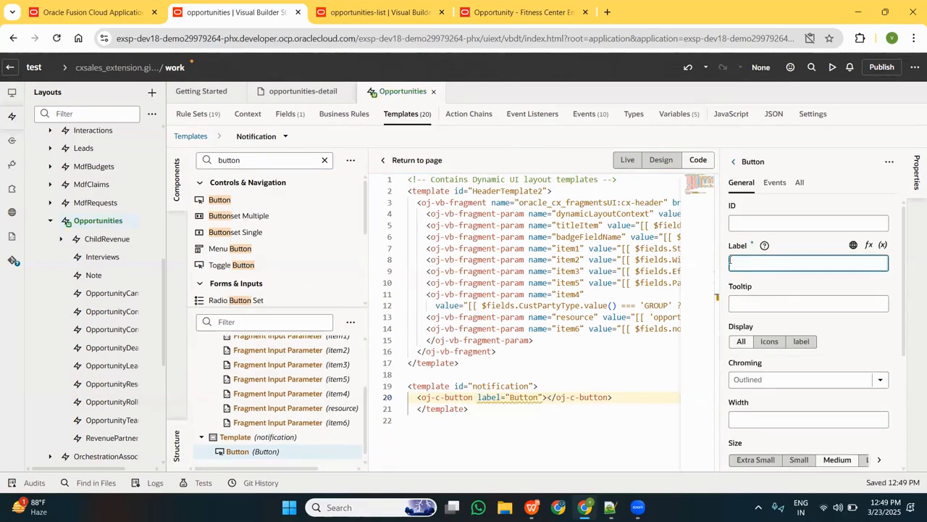
text(No)
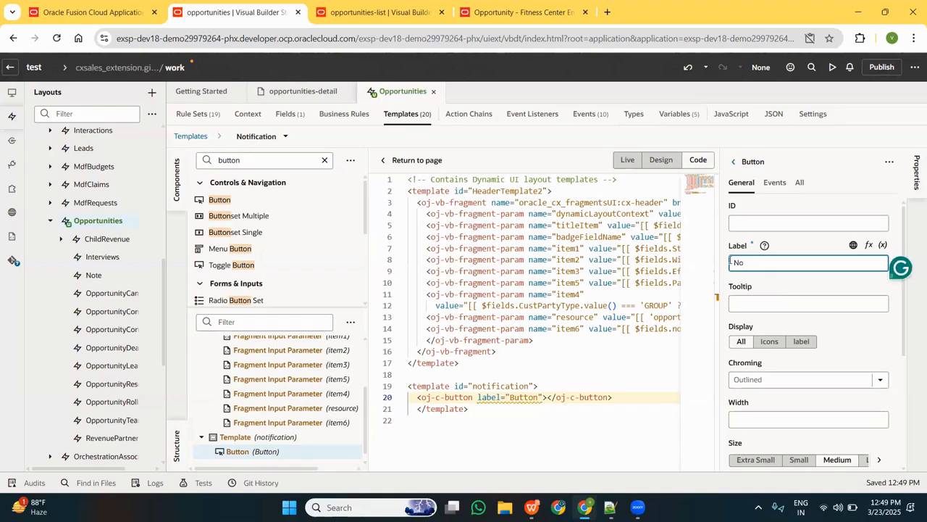
text(tication)
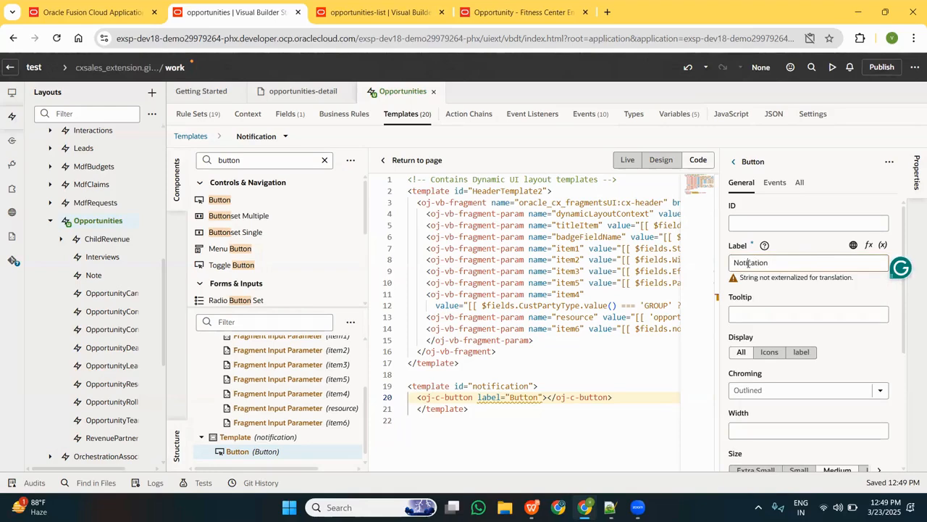
click(745, 263)
text(fi)
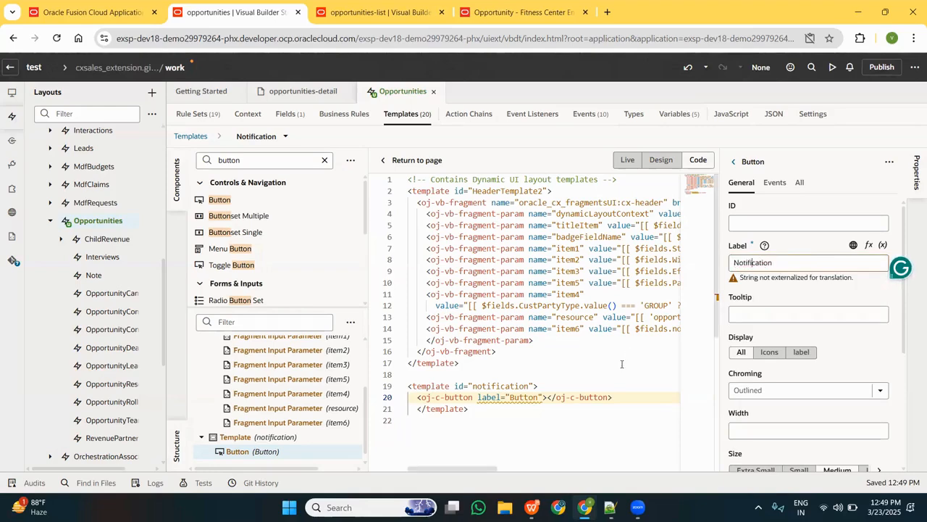
click(628, 400)
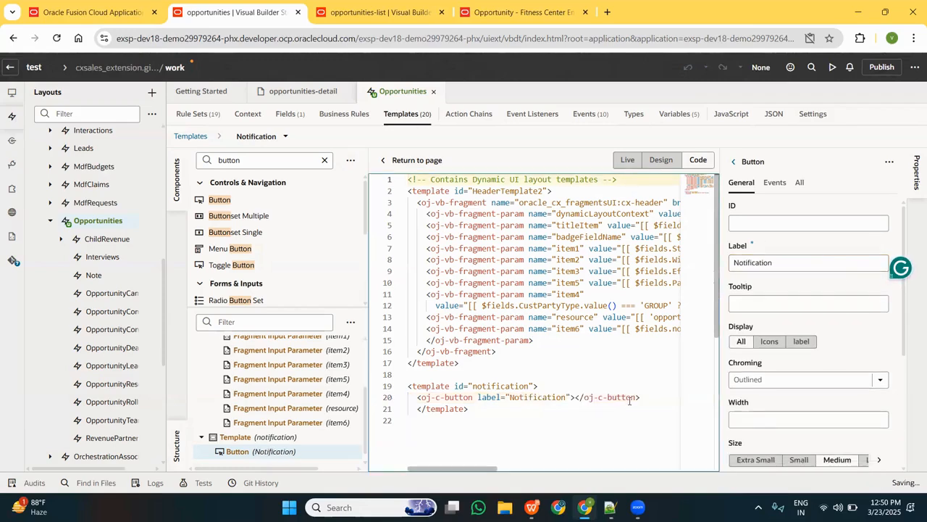
click(647, 397)
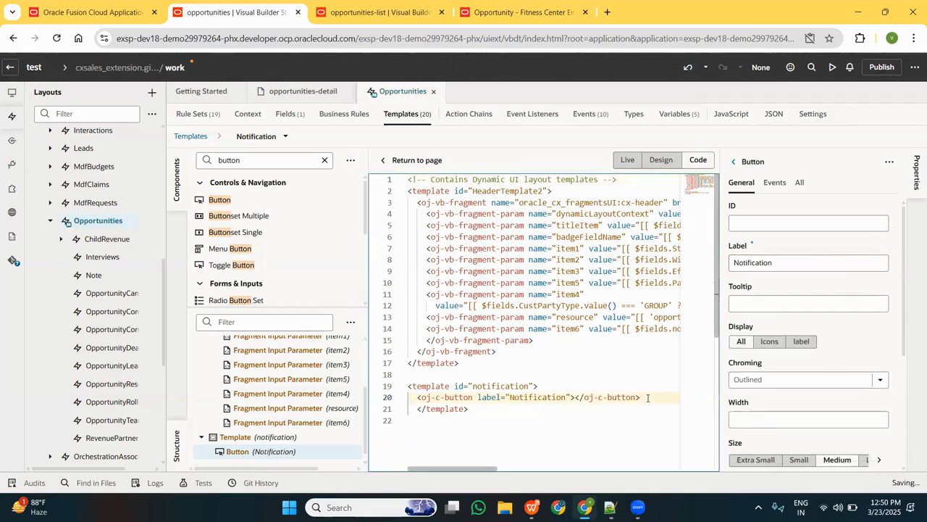
key(Return)
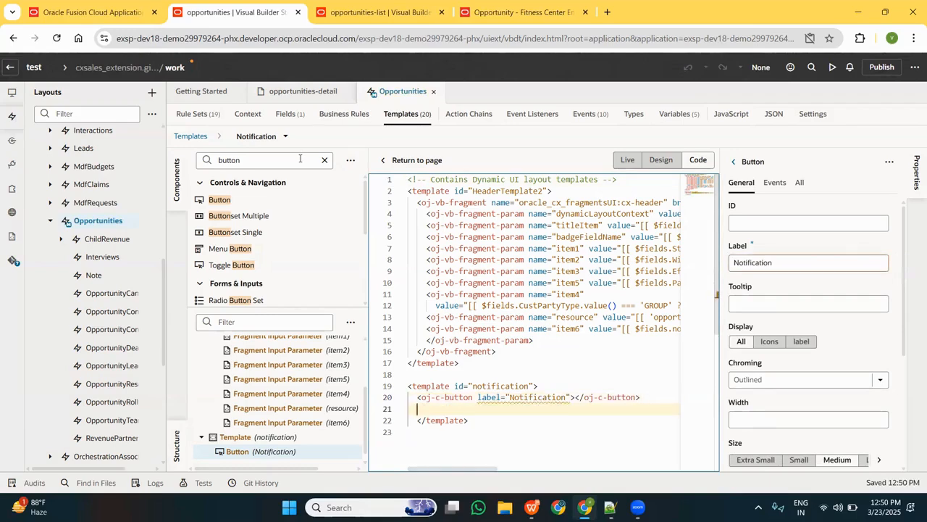
click(316, 163)
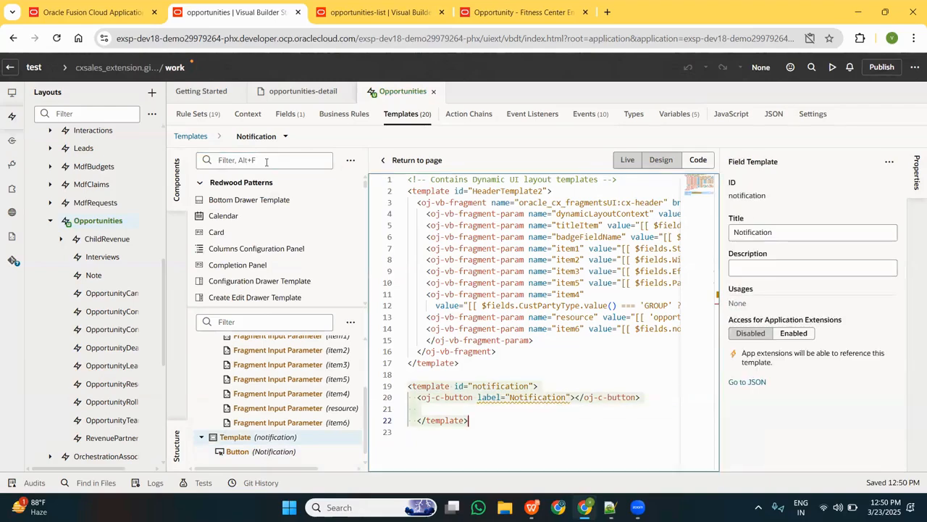
text(dialo)
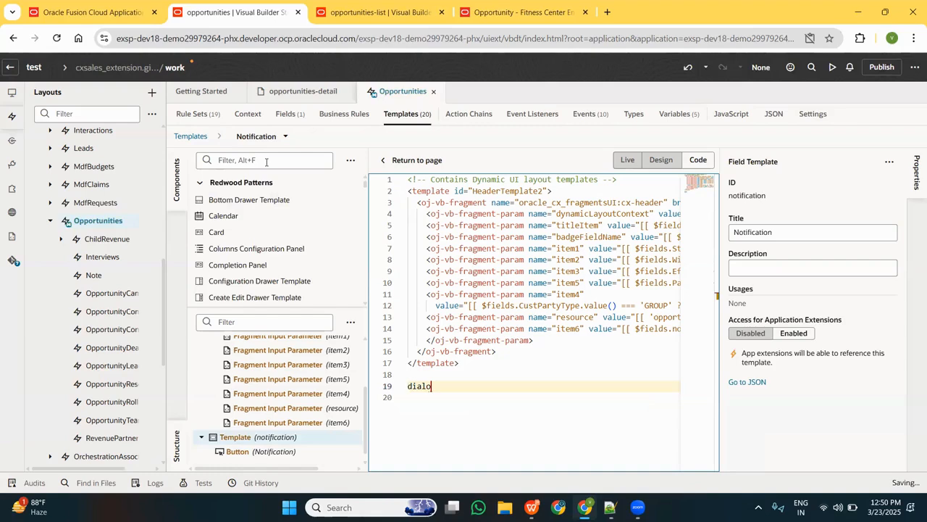
key(ctrl+z)
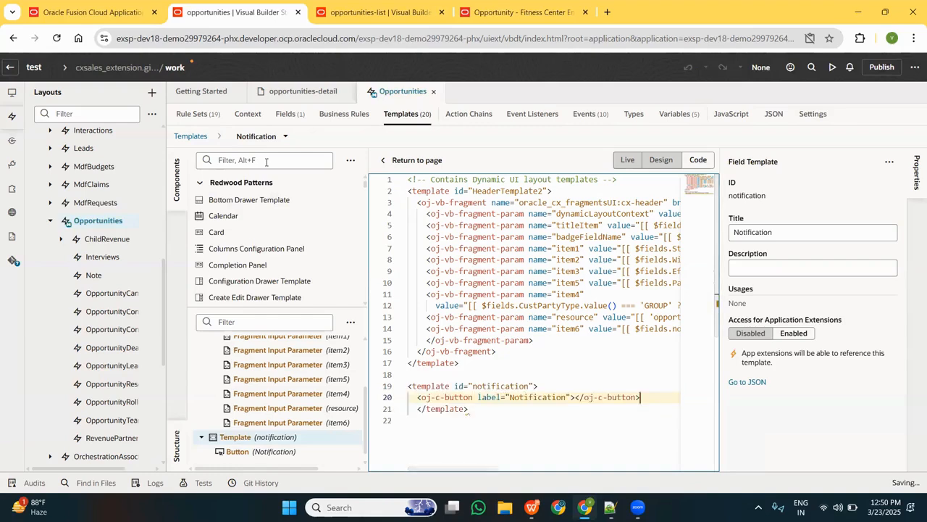
Find the Dialog component and insert it below the button in the notification template's code.
click(274, 157)
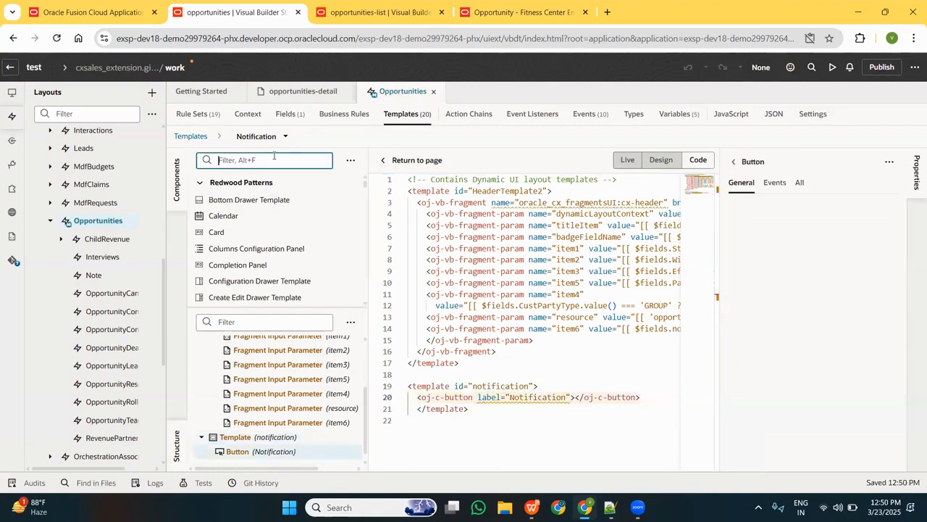
text(dialo)
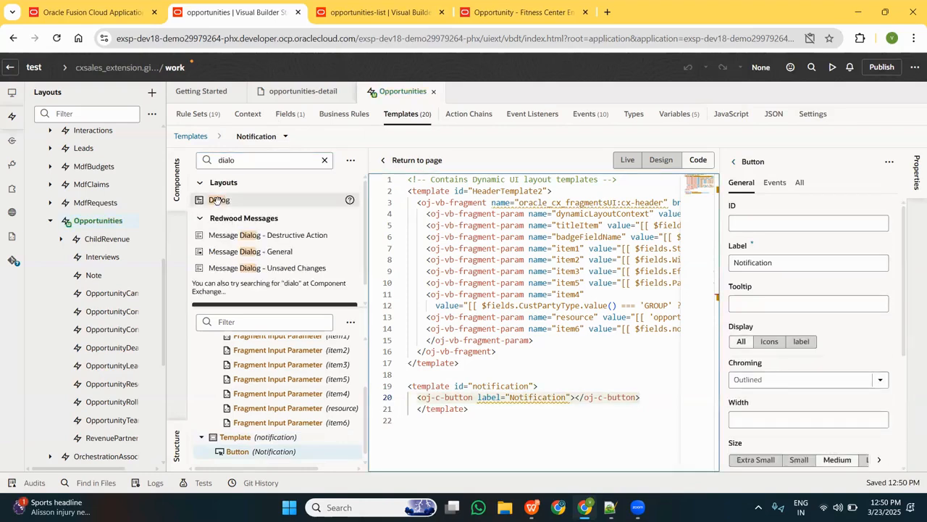
drag(217, 200, 647, 402)
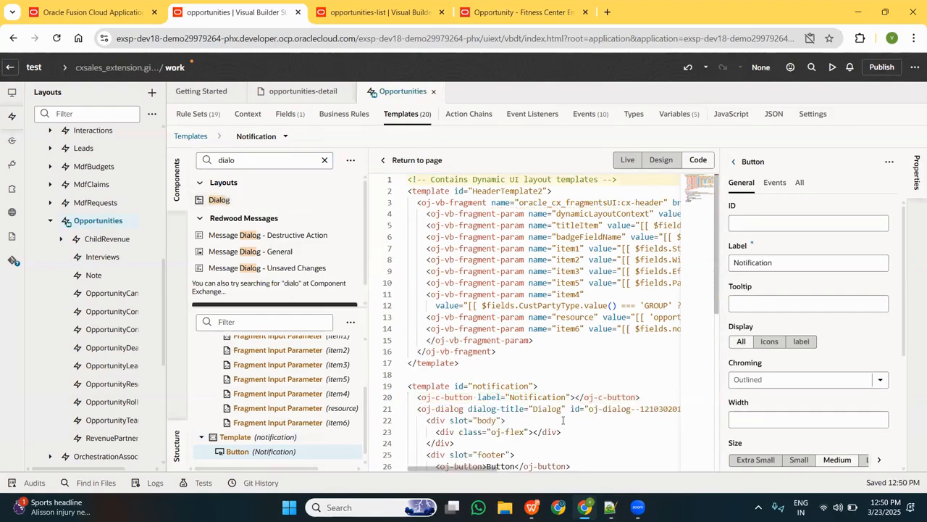
Set the dialog title of the oj-dialog element to Notification.
click(543, 409)
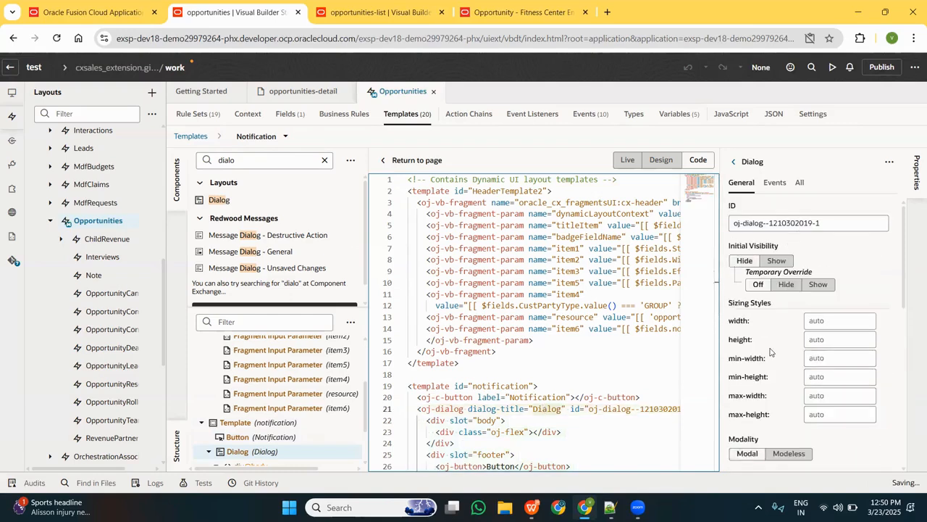
scroll(770, 349, down, 2)
click(562, 408)
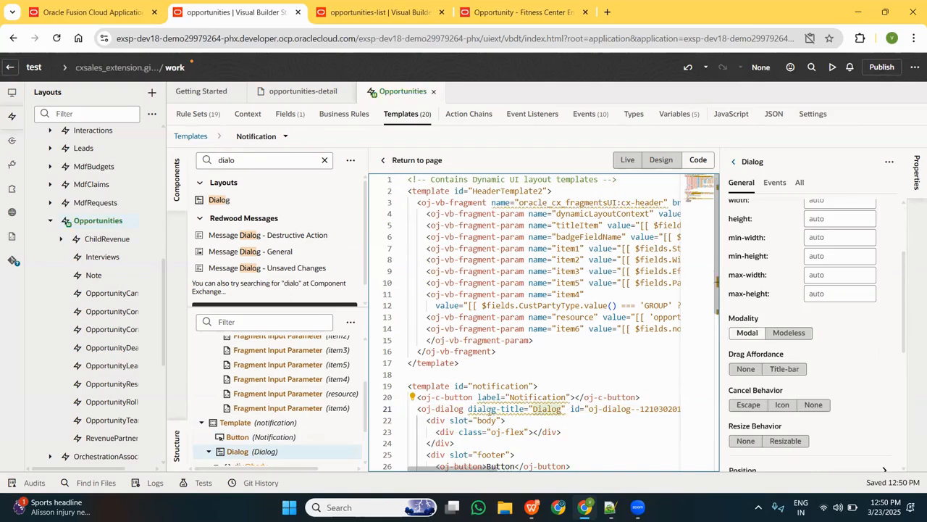
click(443, 408)
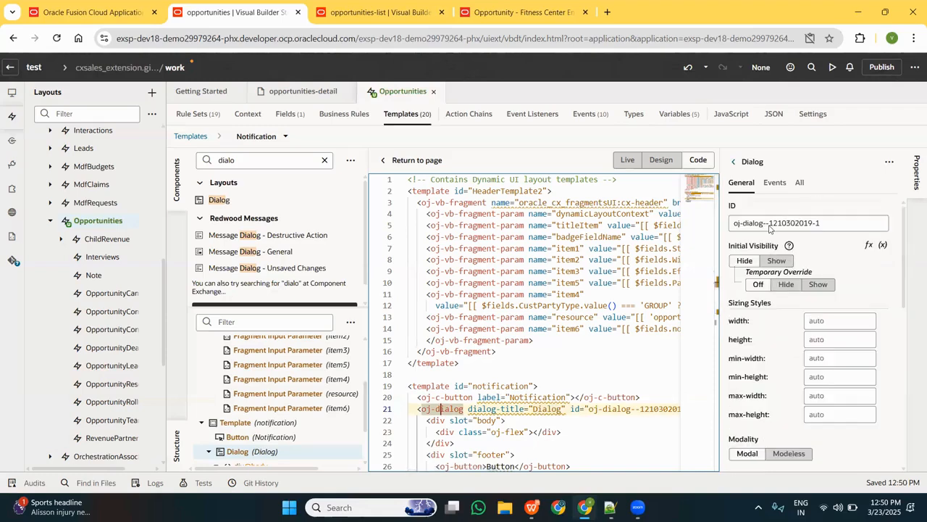
click(799, 182)
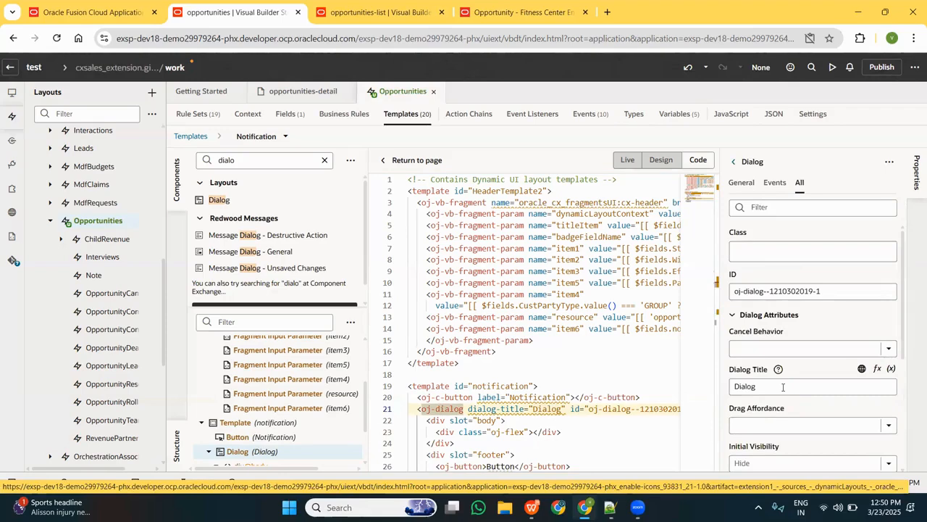
click(783, 387)
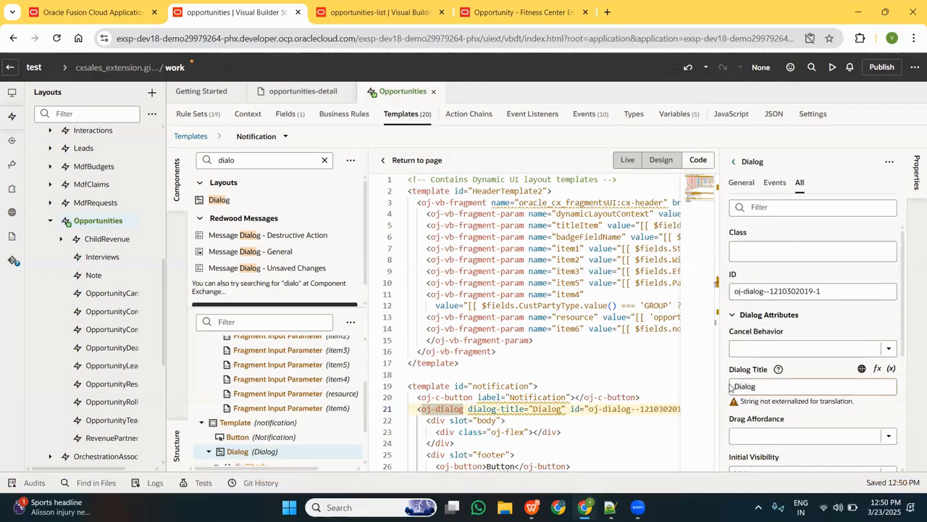
key(ctrl+a)
key(BackSpace)
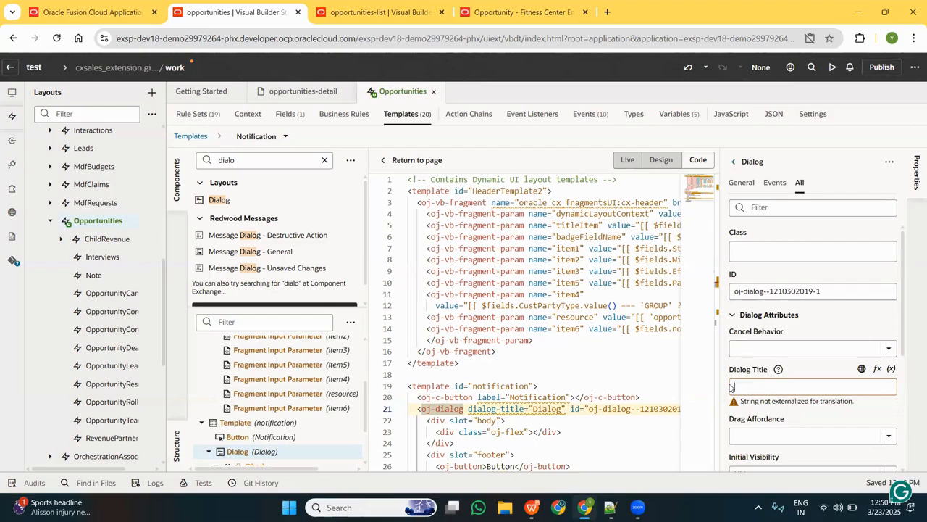
text(Notification)
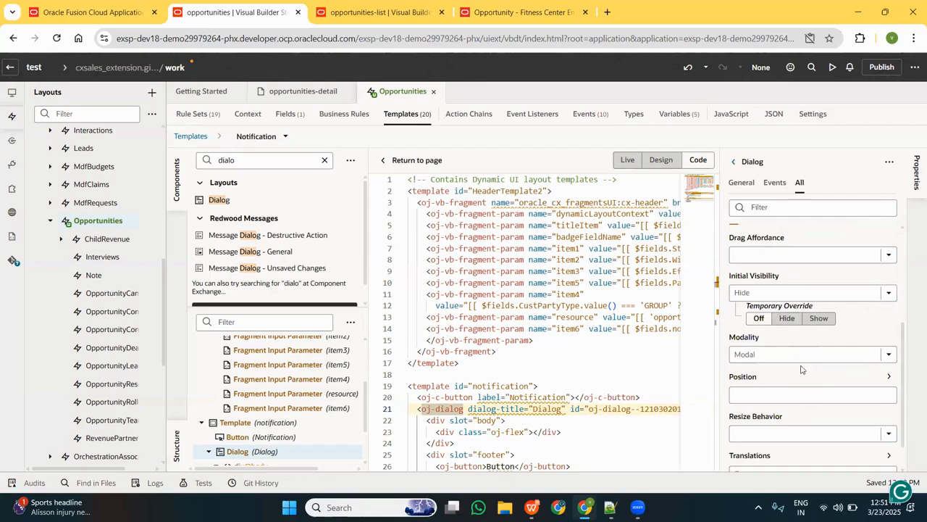
Review the dialog's resize behavior options and its remaining attributes, styling and slots.
scroll(806, 371, down, 1)
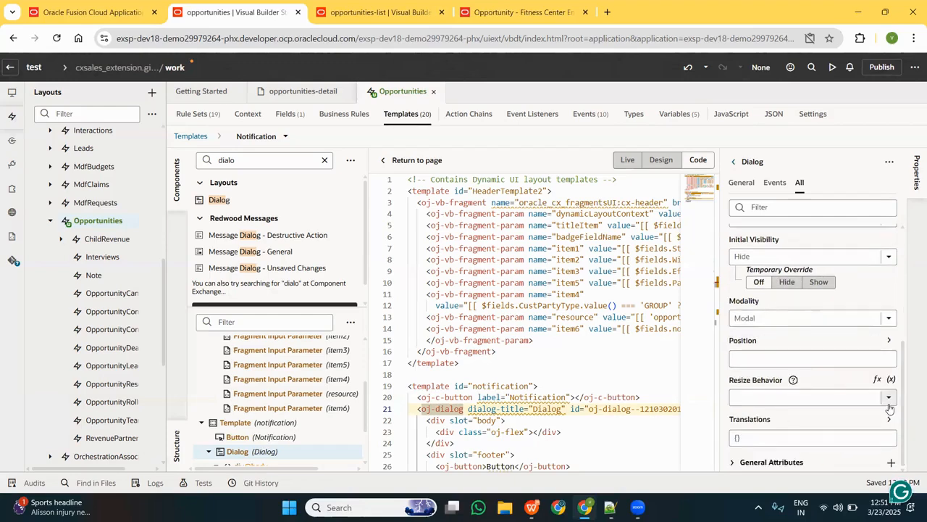
click(889, 406)
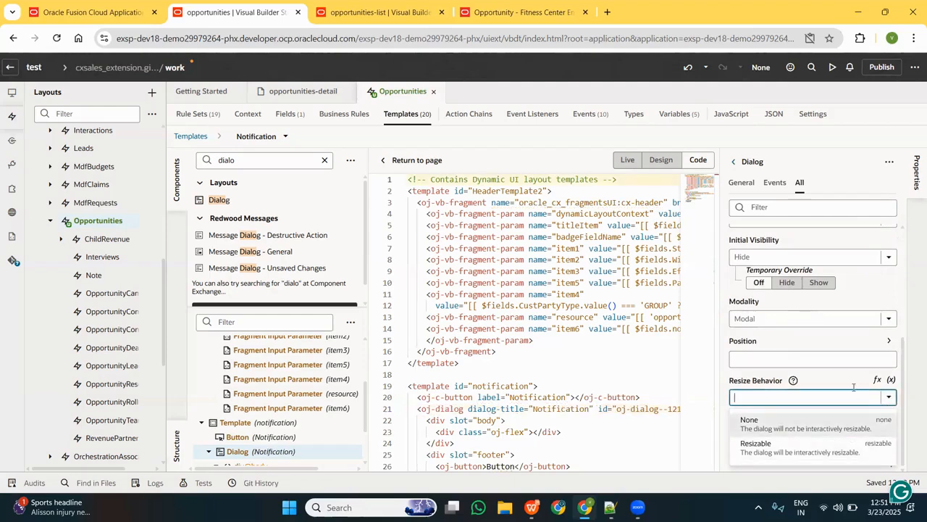
click(854, 384)
scroll(855, 384, up, 3)
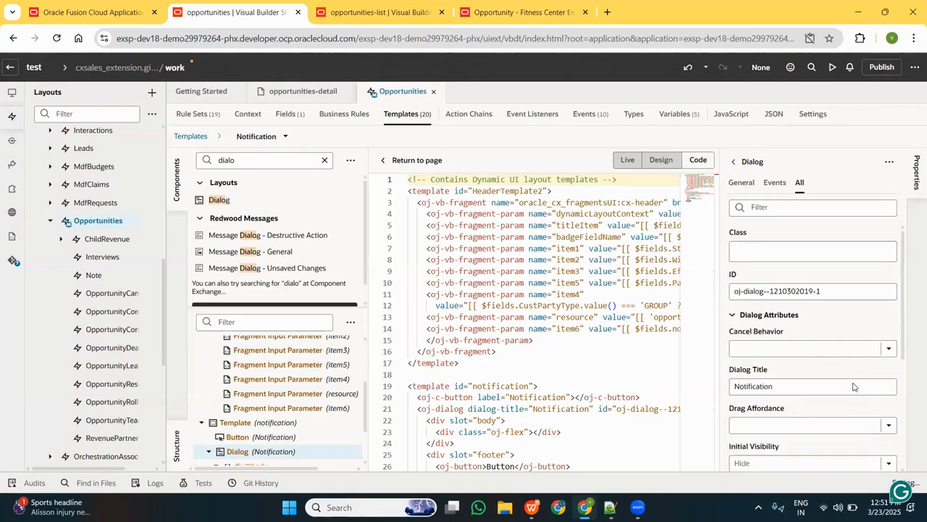
click(741, 182)
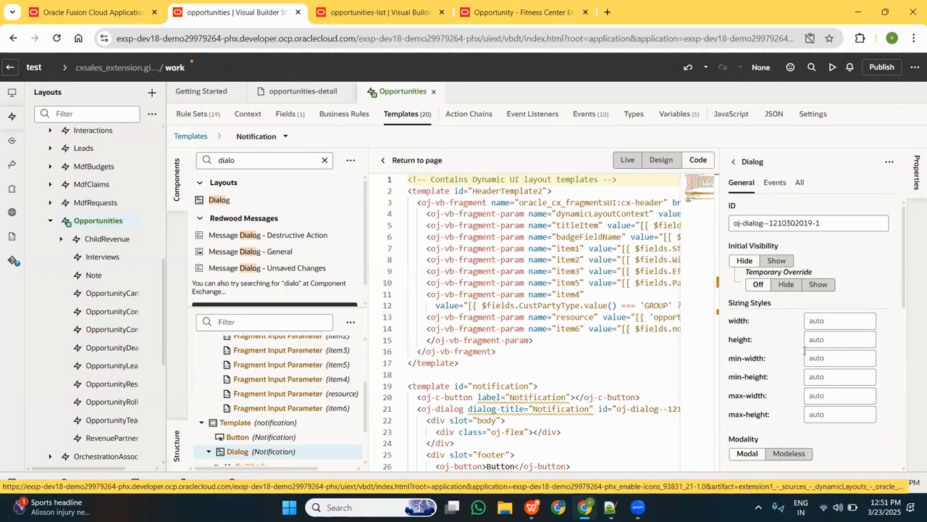
scroll(834, 373, down, 5)
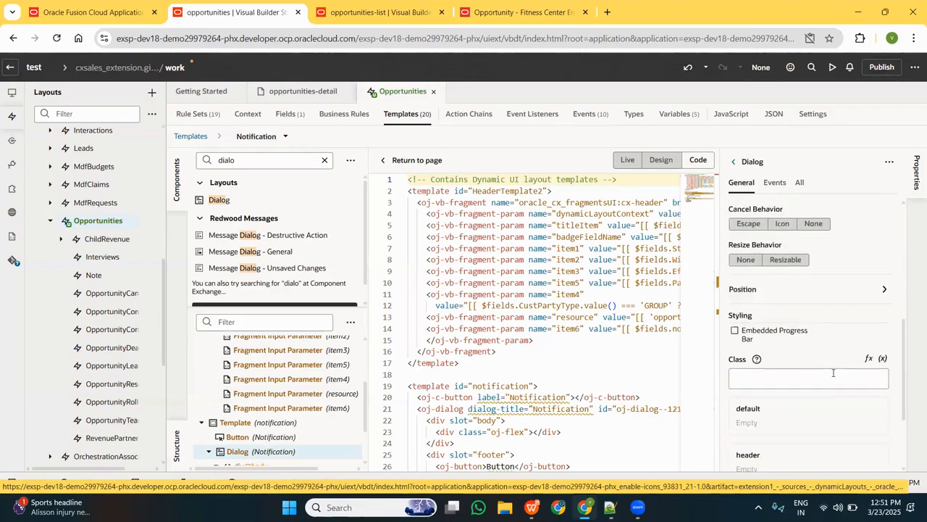
scroll(833, 373, down, 3)
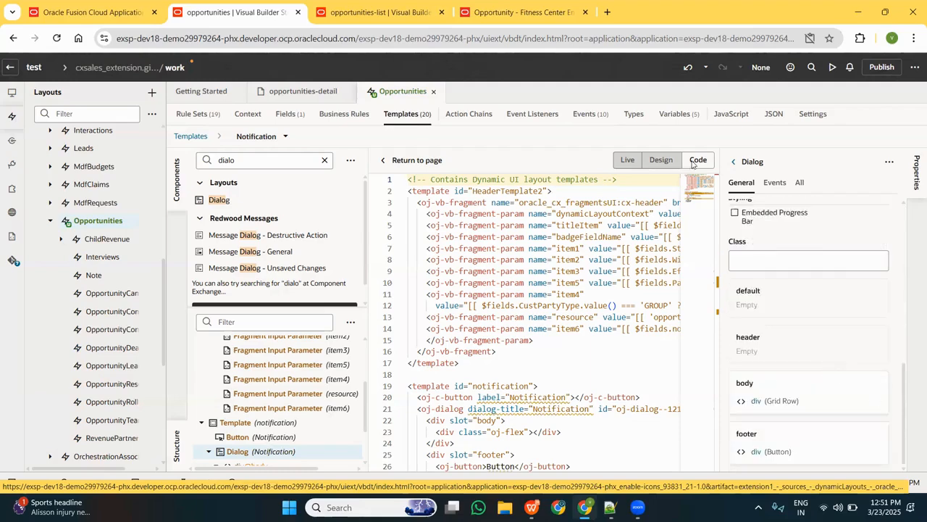
Delete the footer slot div with its button from the dialog's code.
scroll(590, 425, down, 3)
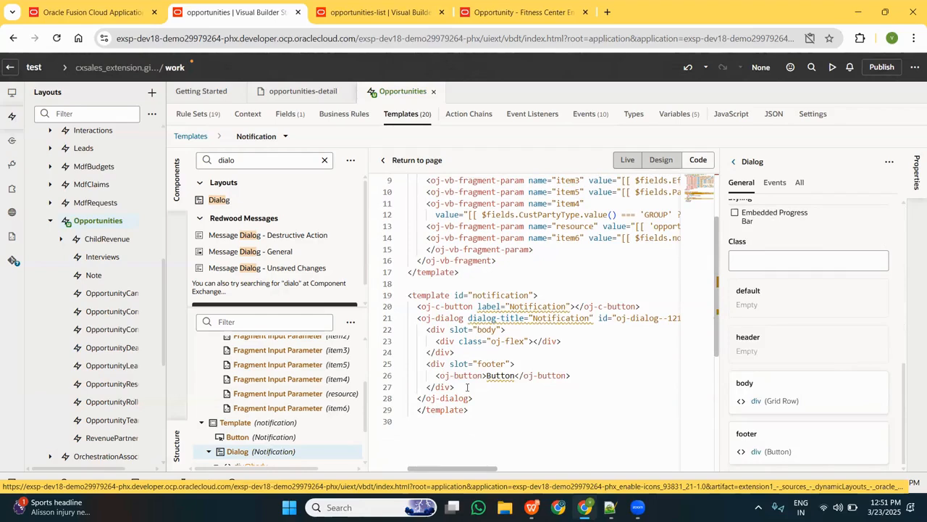
drag(468, 387, 419, 366)
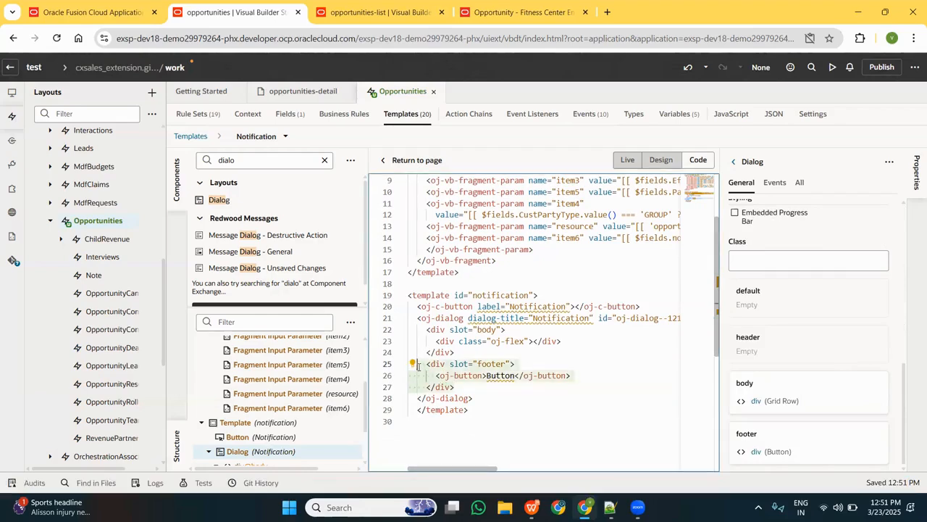
key(BackSpace)
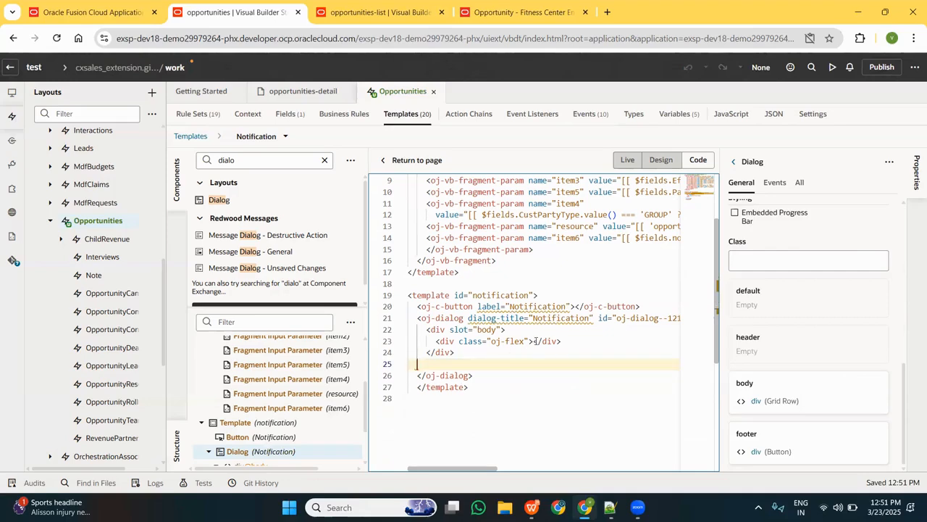
Insert empty lines inside the oj-flex div of the dialog's body slot.
click(536, 342)
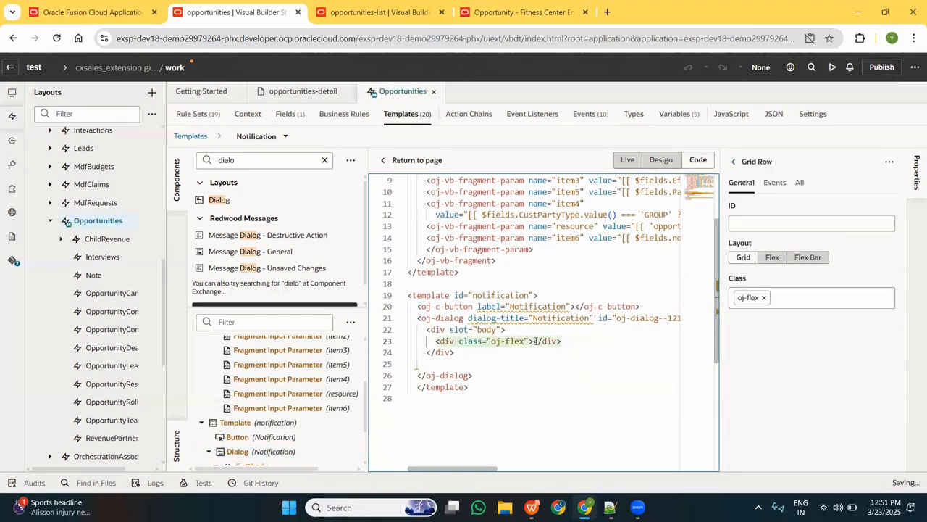
click(536, 341)
key(Return)
key(Return)
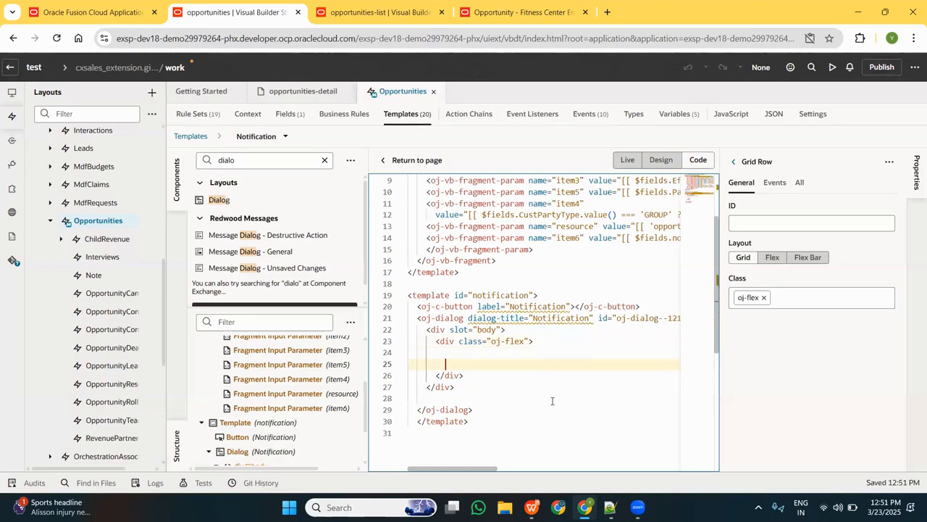
Copy the "Configure display graphs / alert messages" text from Notepad++ into the dialog's oj-flex div and remove the blank line below it.
click(611, 507)
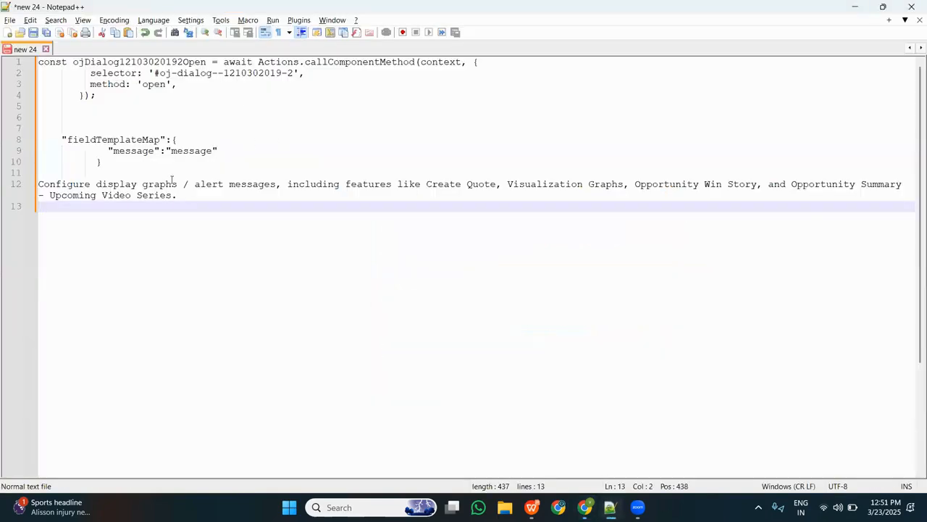
drag(180, 195, 12, 187)
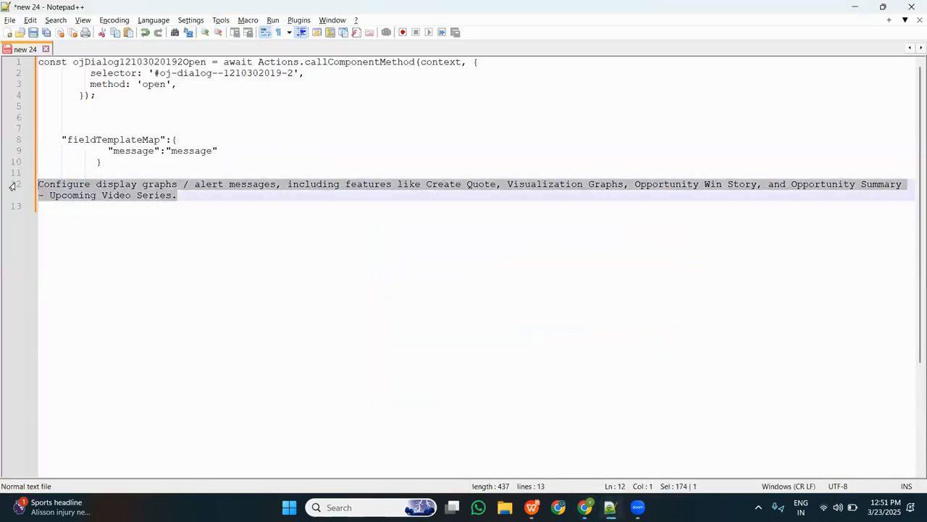
key(alt+Tab)
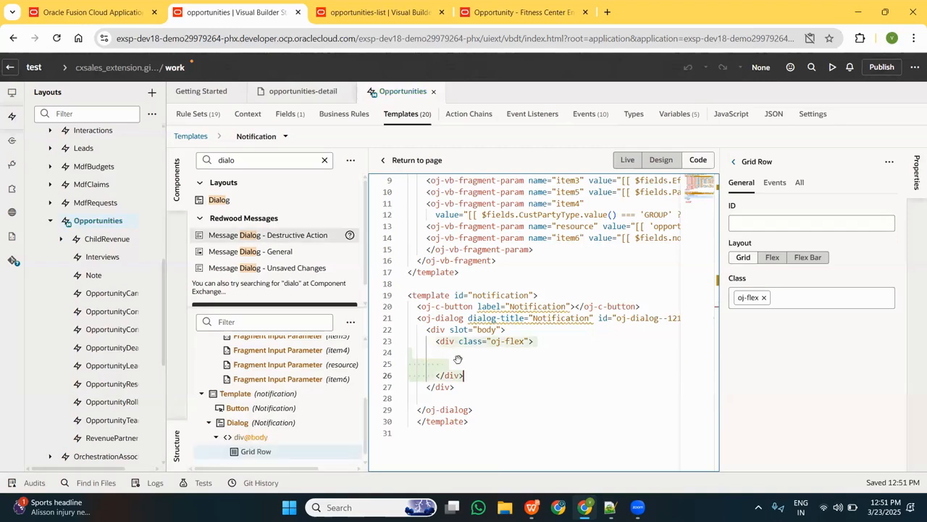
click(460, 356)
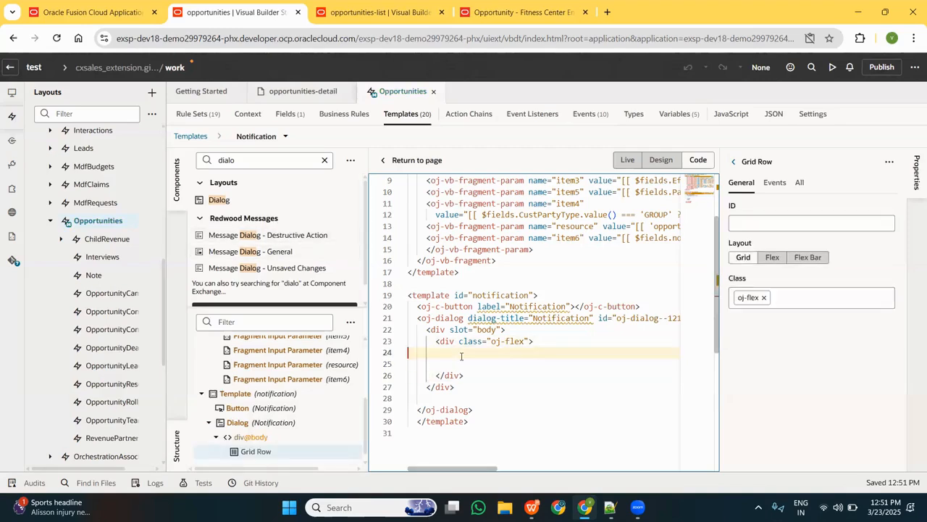
key(ctrl+v)
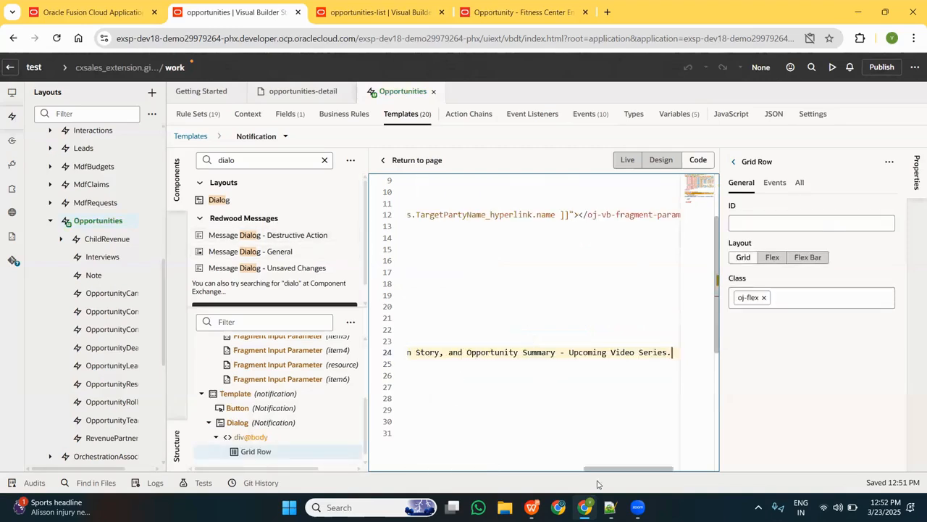
drag(600, 469, 380, 448)
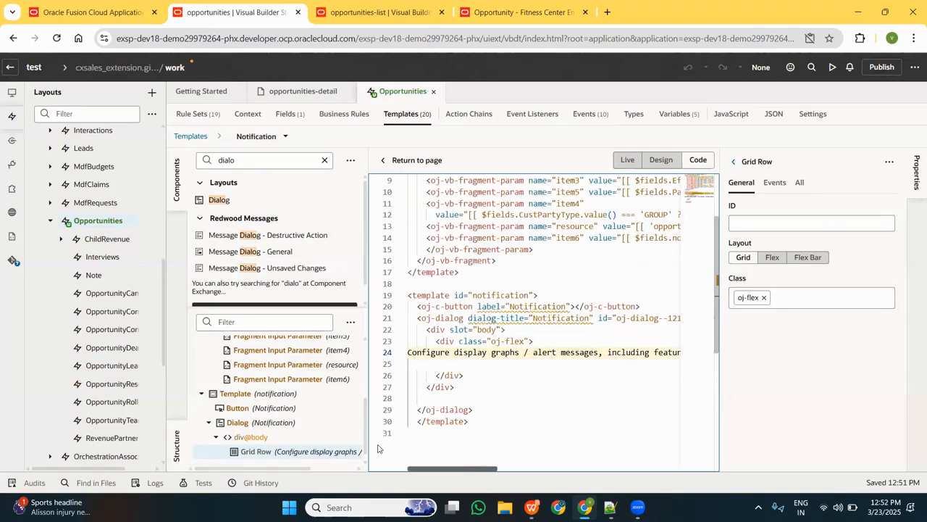
click(503, 362)
key(BackSpace)
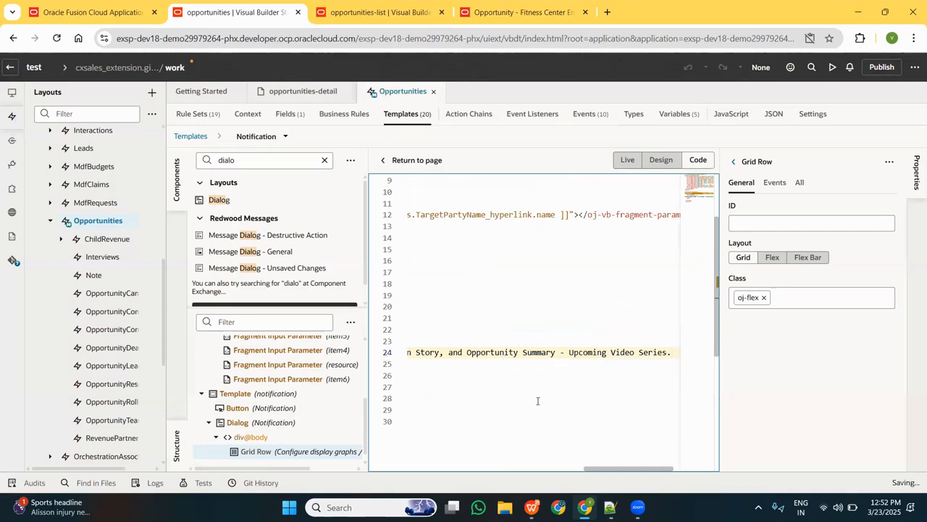
drag(601, 469, 382, 453)
click(479, 363)
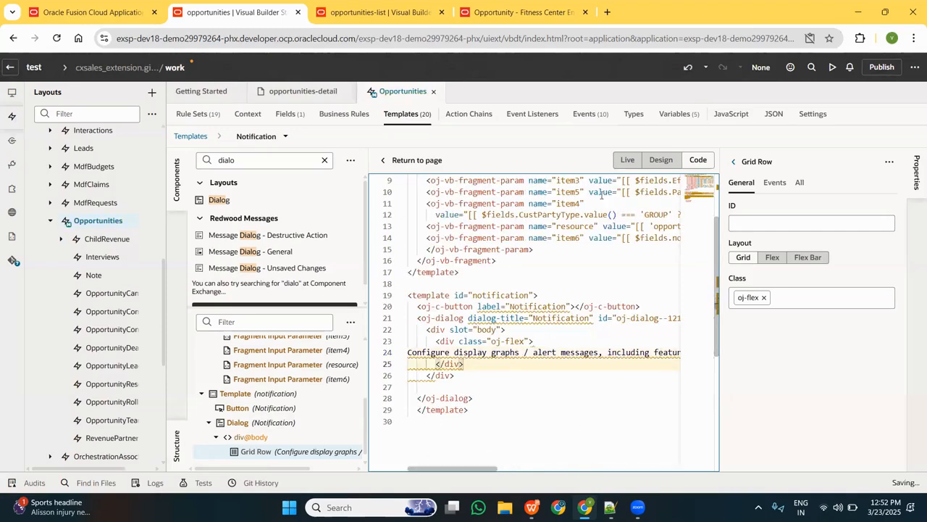
Add an On 'ojAction' event listener to the Notification oj-c-button in the notification template.
click(434, 318)
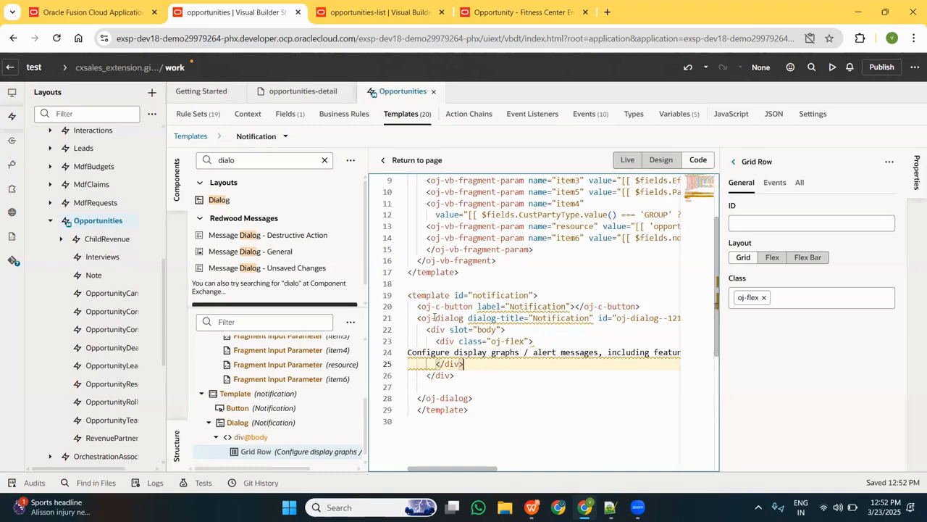
click(435, 307)
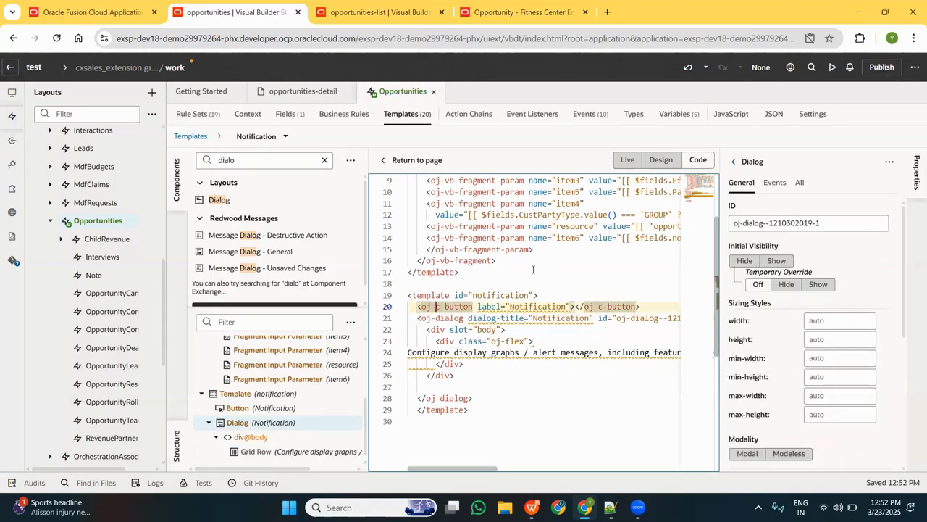
click(775, 187)
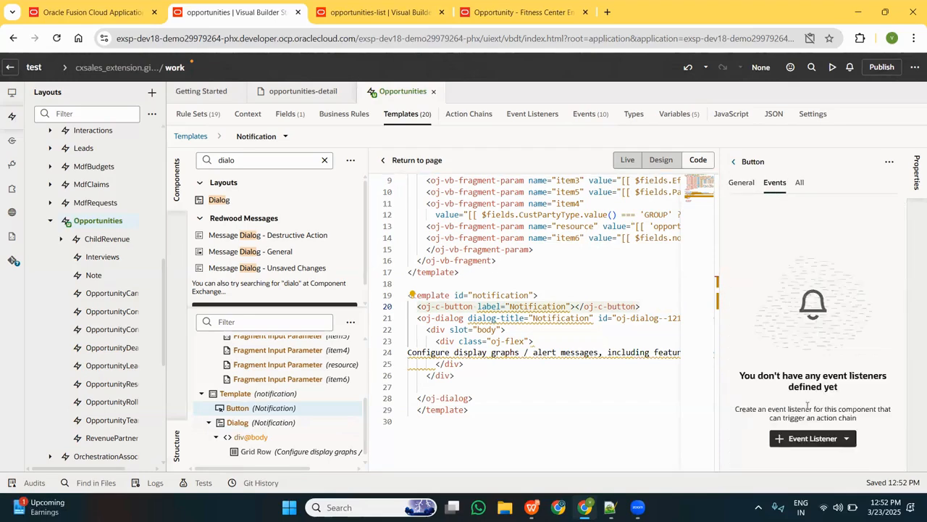
click(831, 442)
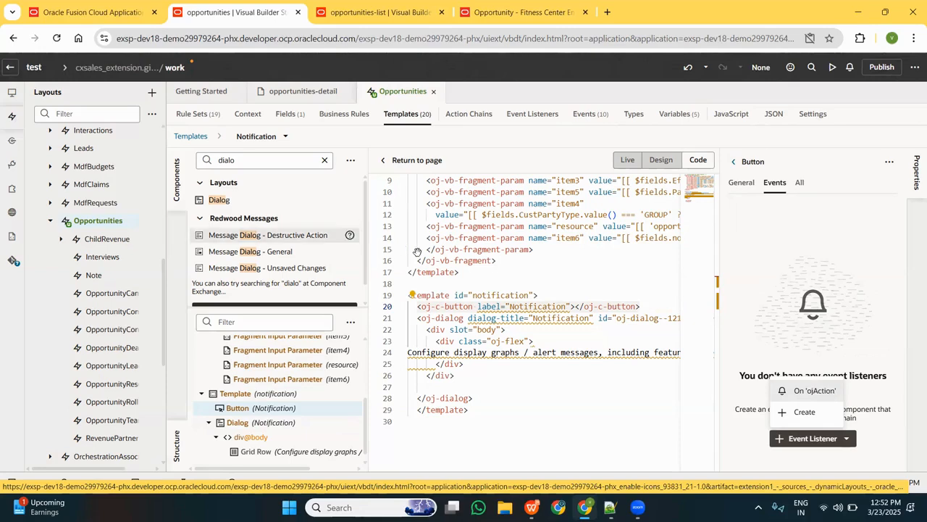
click(450, 308)
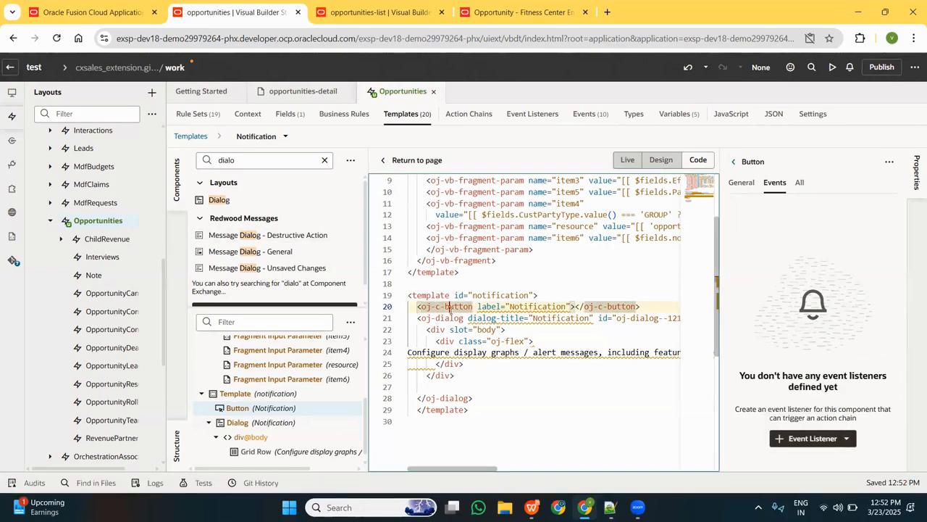
click(830, 439)
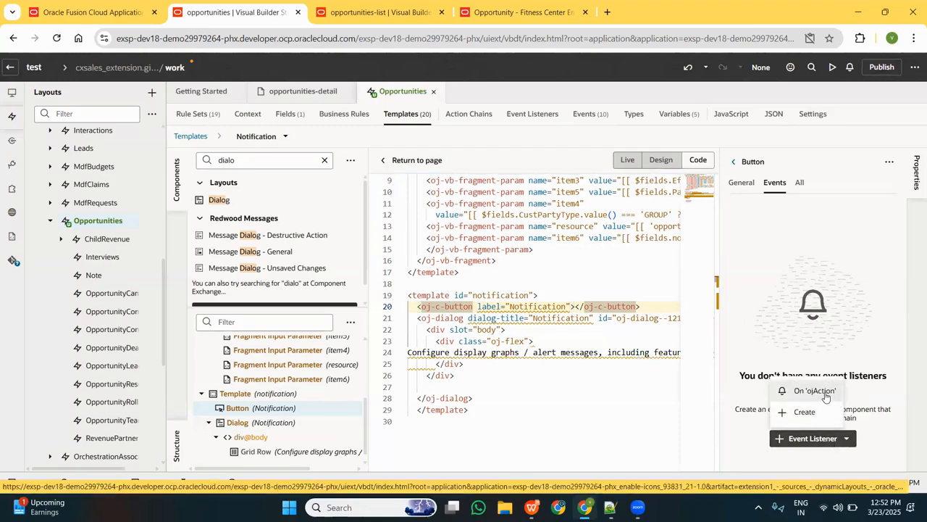
click(815, 391)
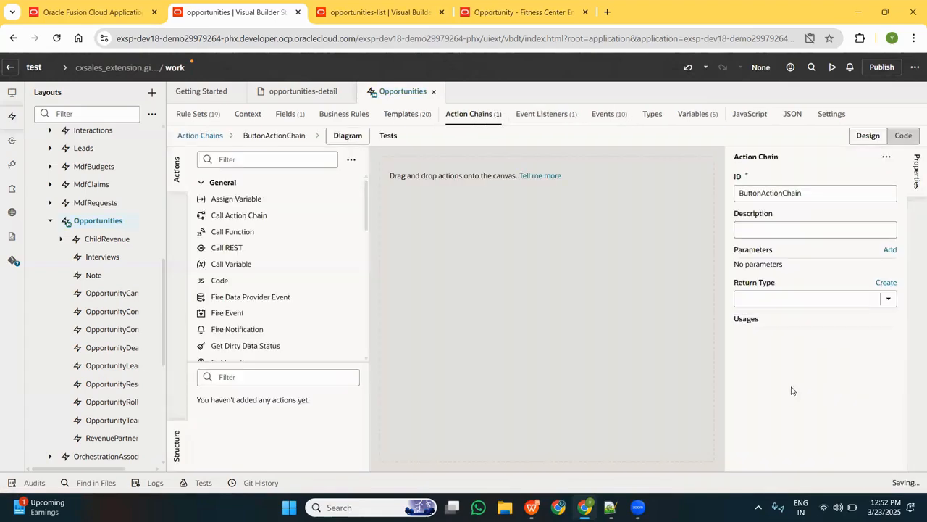
Show the code of ButtonActionChain and insert two empty lines below the const declaration in its run function.
click(910, 133)
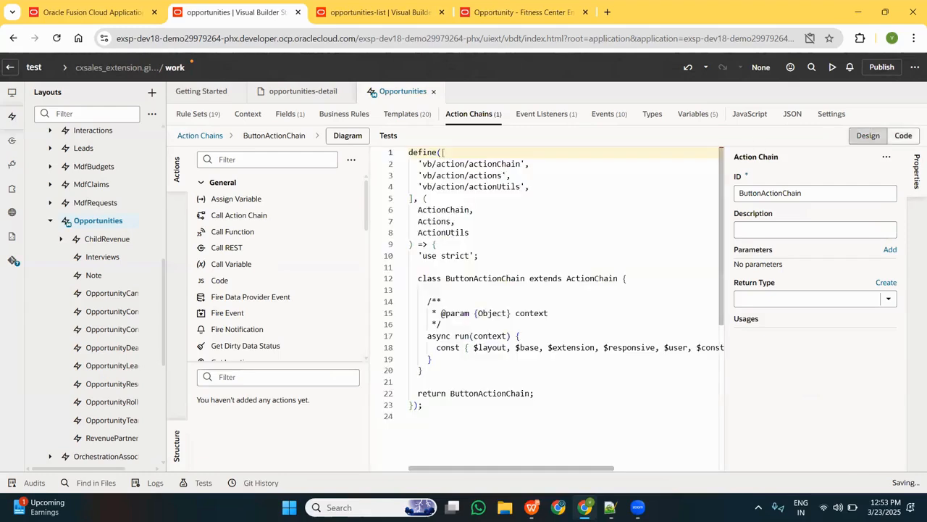
click(511, 356)
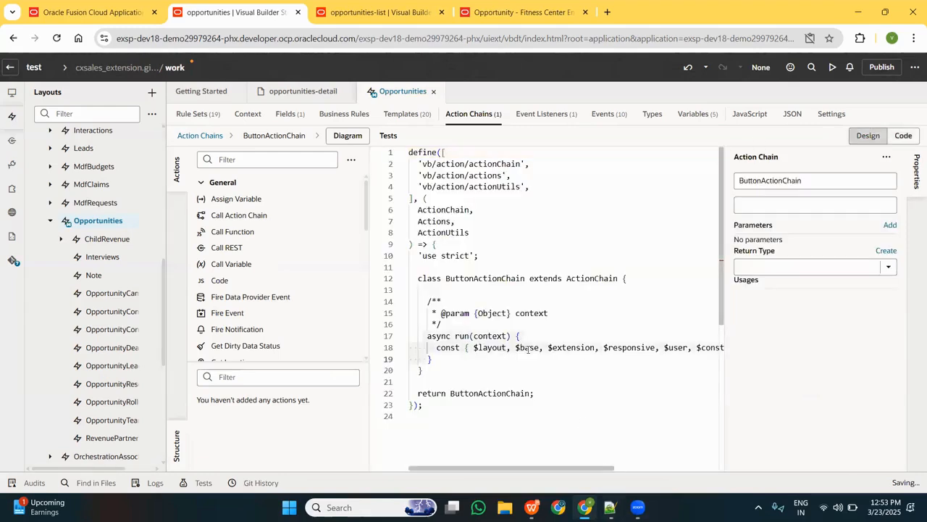
click(428, 358)
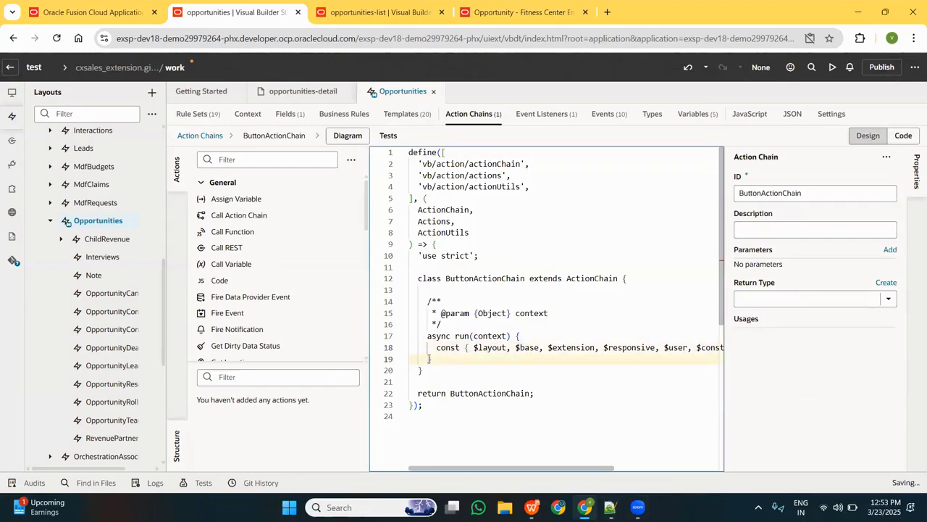
key(Return)
key(Return)
key(Up)
key(Up)
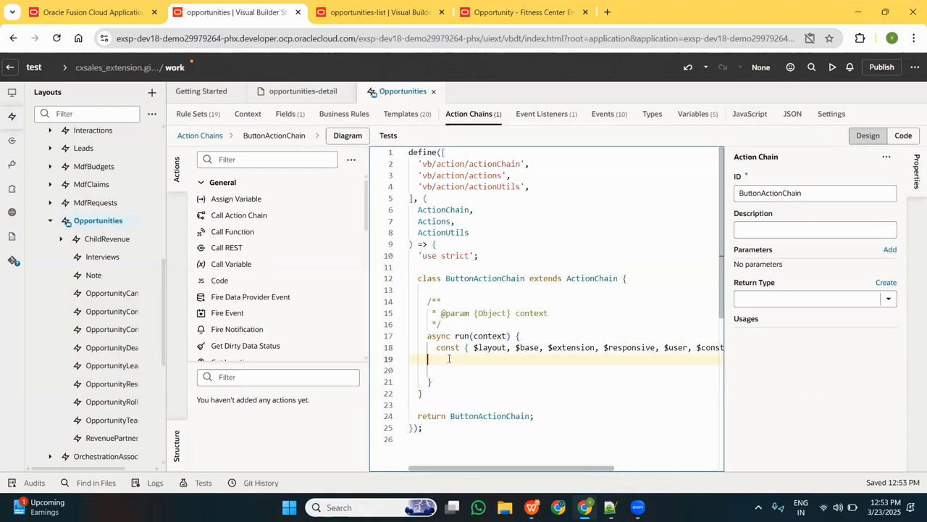
Copy the Actions.callComponentMethod snippet from Notepad++ into the run function and check its selector and method lines.
key(alt+Tab)
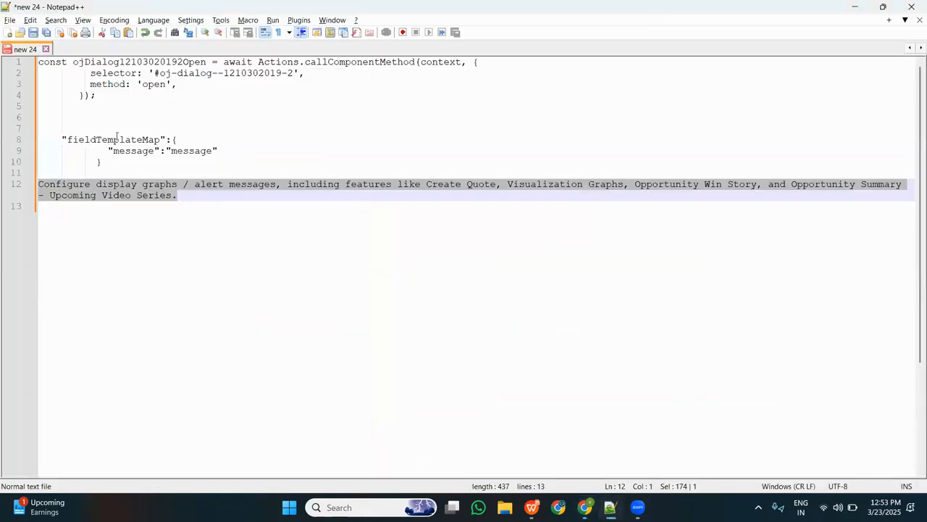
drag(95, 95, 38, 61)
key(ctrl+c)
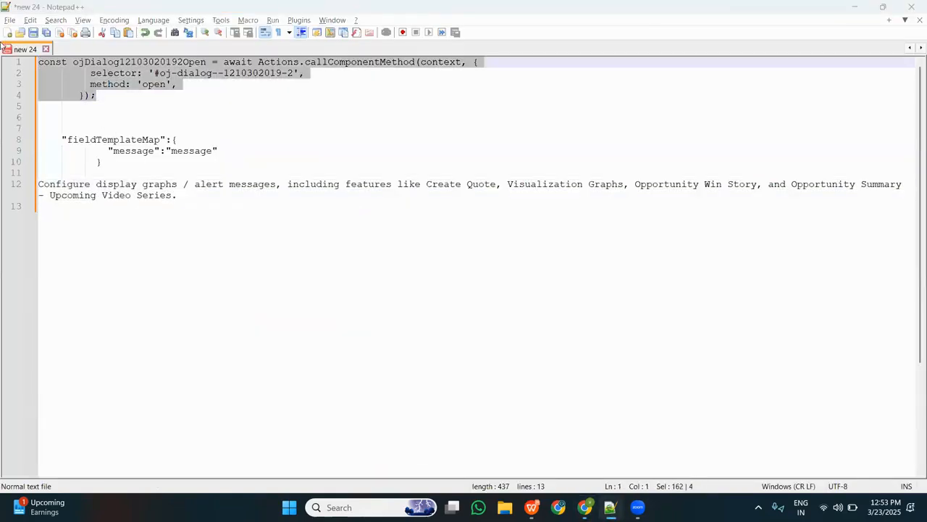
key(alt+Tab)
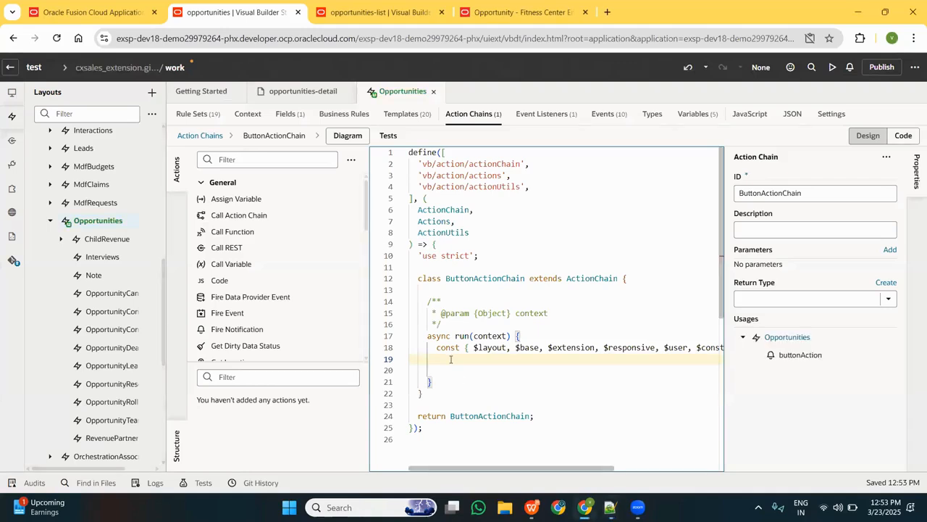
key(ctrl+v)
double_click(518, 371)
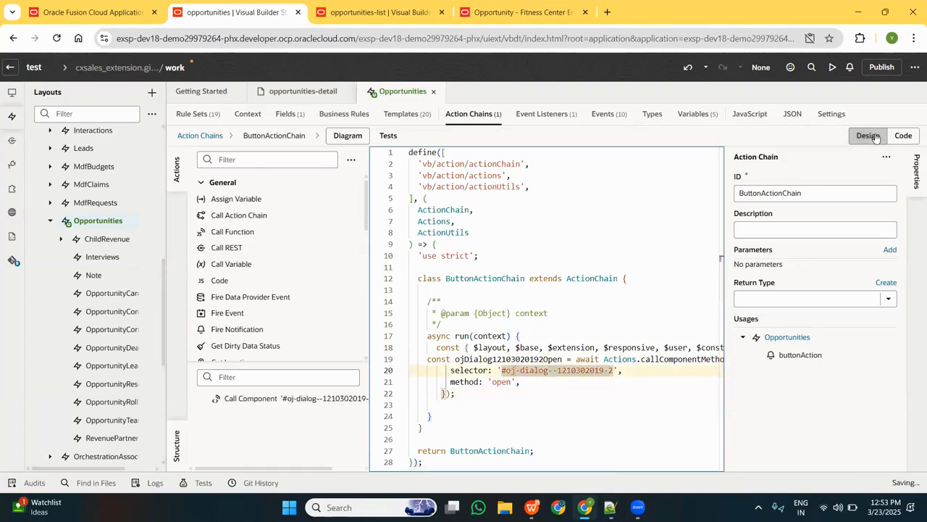
click(518, 382)
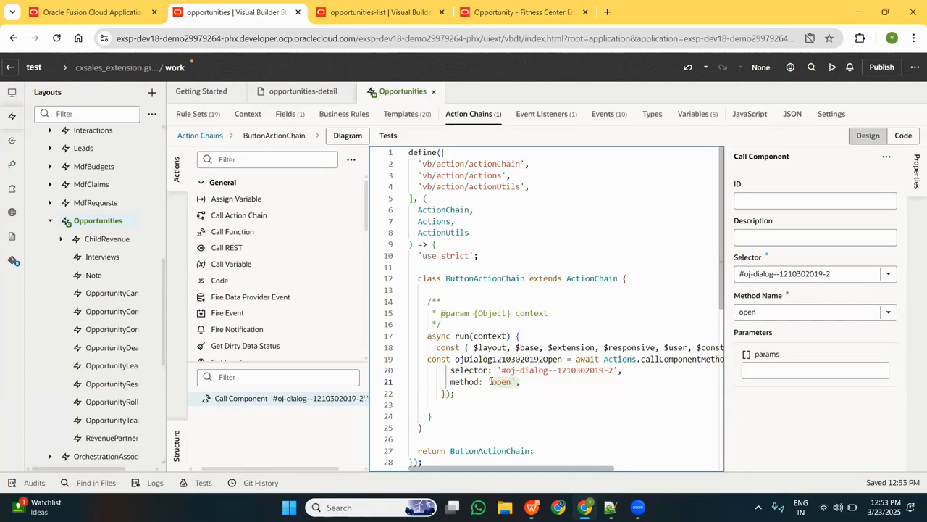
double_click(493, 382)
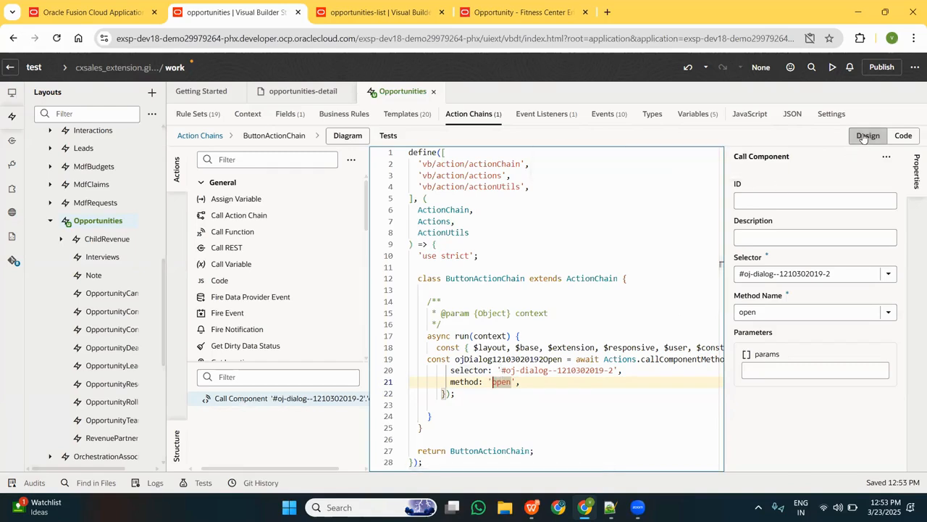
click(864, 137)
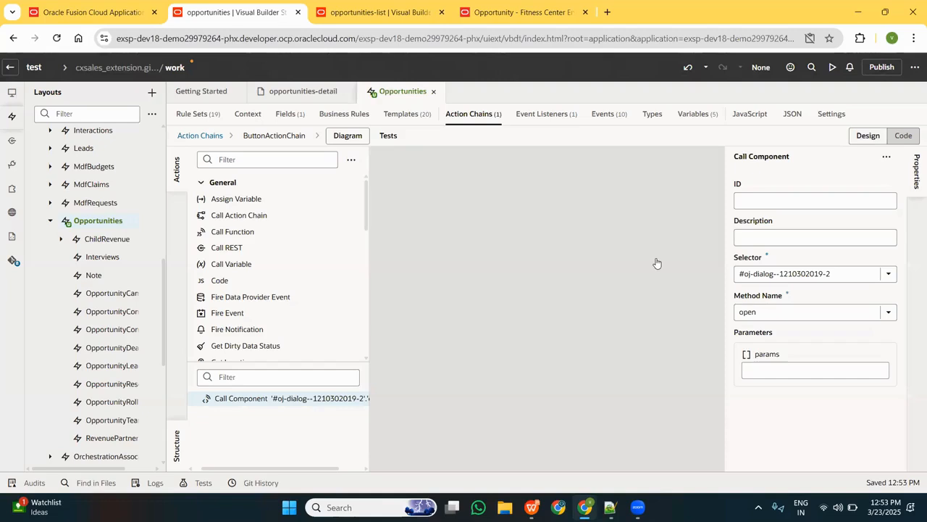
click(889, 274)
click(872, 296)
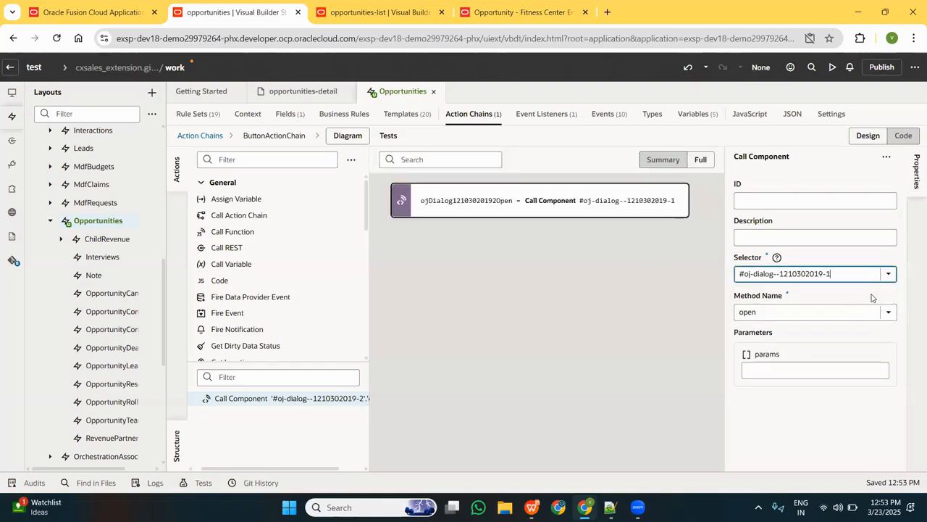
click(889, 314)
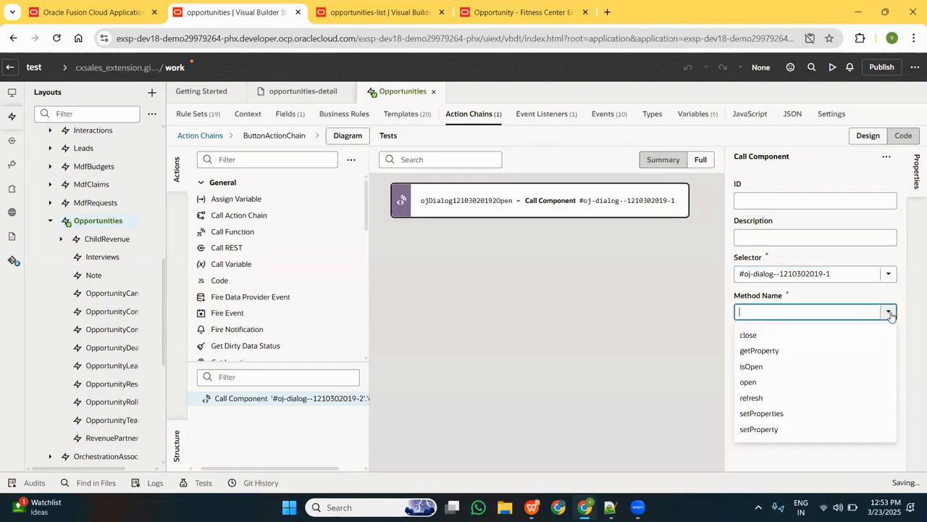
click(766, 382)
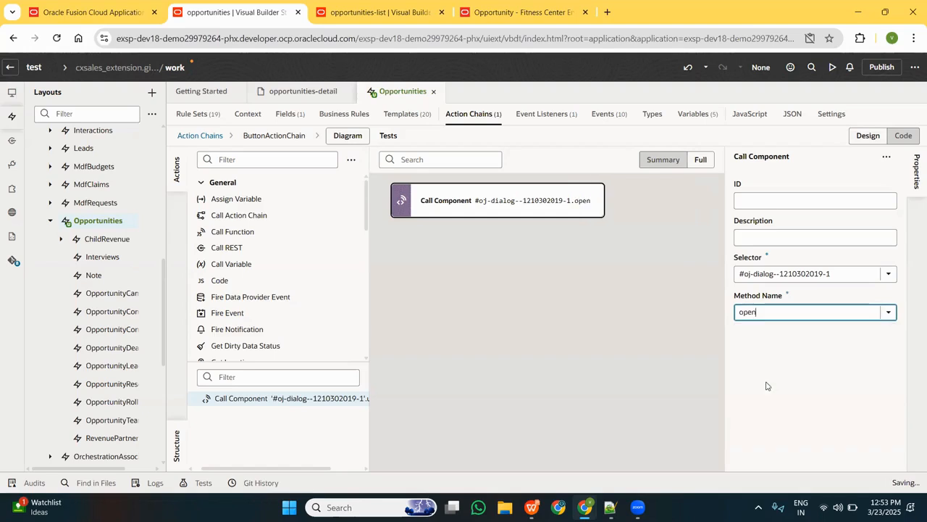
click(537, 342)
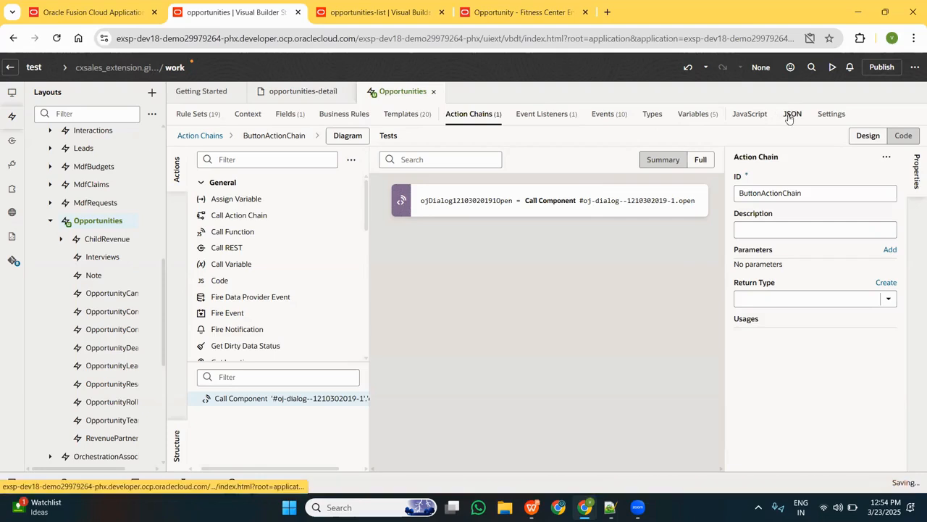
In the Opportunities layout's JSON, add "notification" after "PartyName1" in the displayProperties of isDefault8_copy under /HeaderLayout.
click(791, 115)
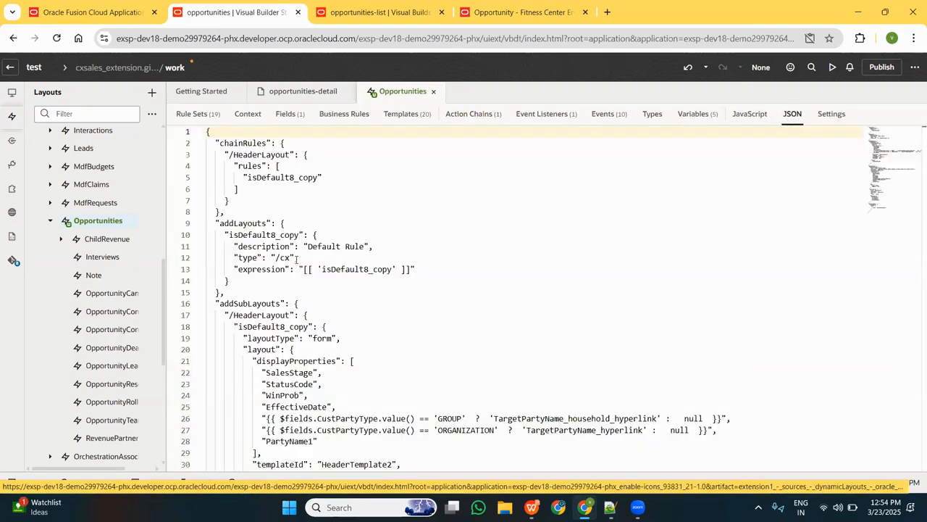
scroll(324, 368, down, 2)
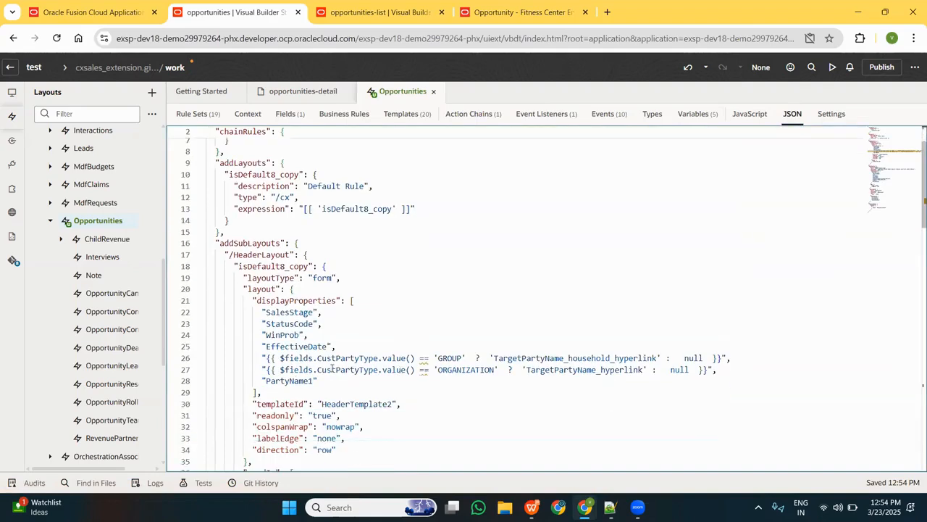
scroll(335, 367, down, 1)
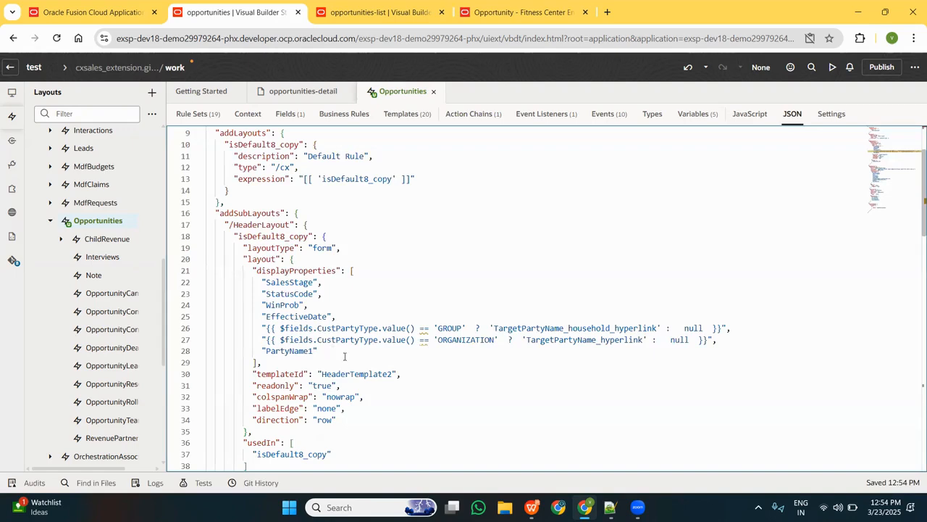
scroll(344, 355, up, 3)
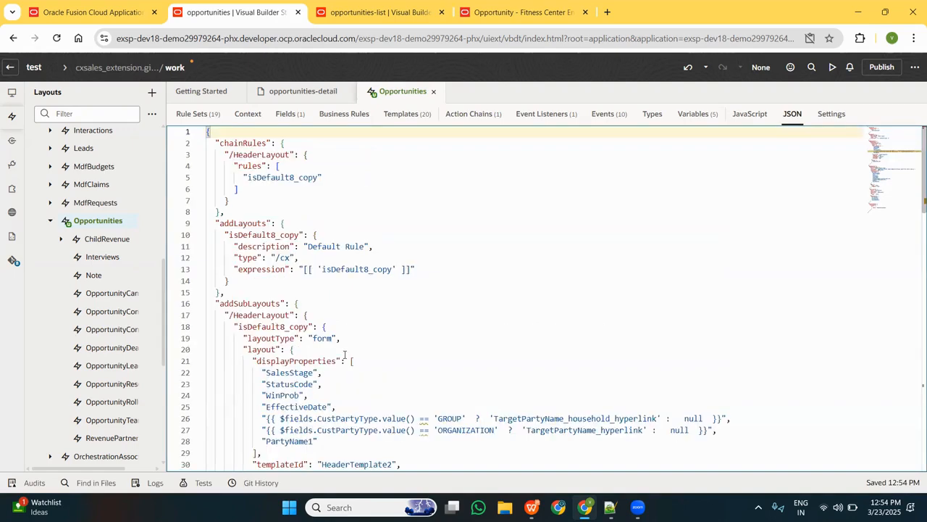
scroll(344, 354, down, 10)
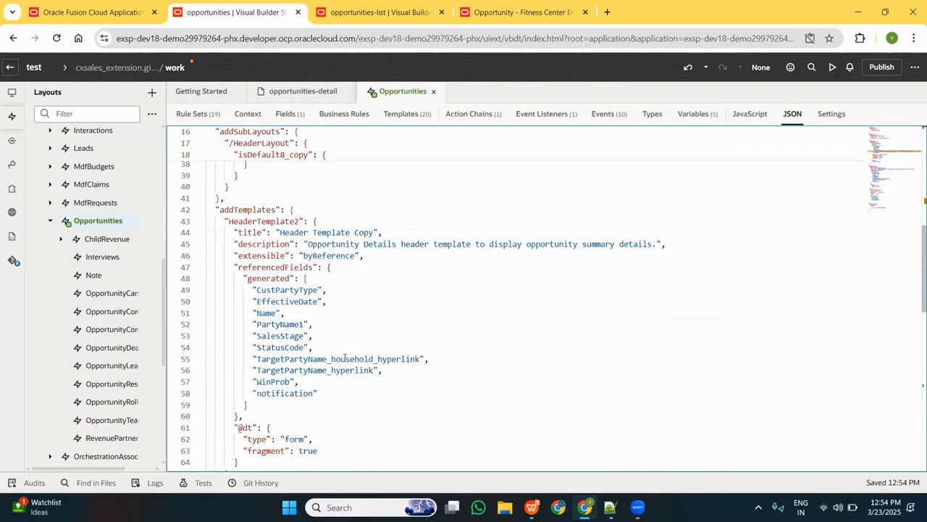
click(341, 391)
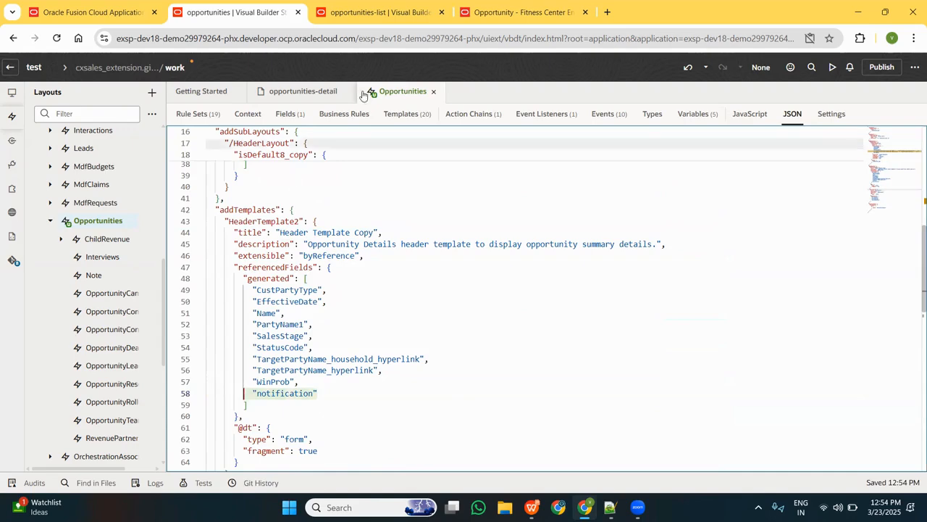
scroll(342, 269, up, 3)
scroll(349, 218, up, 4)
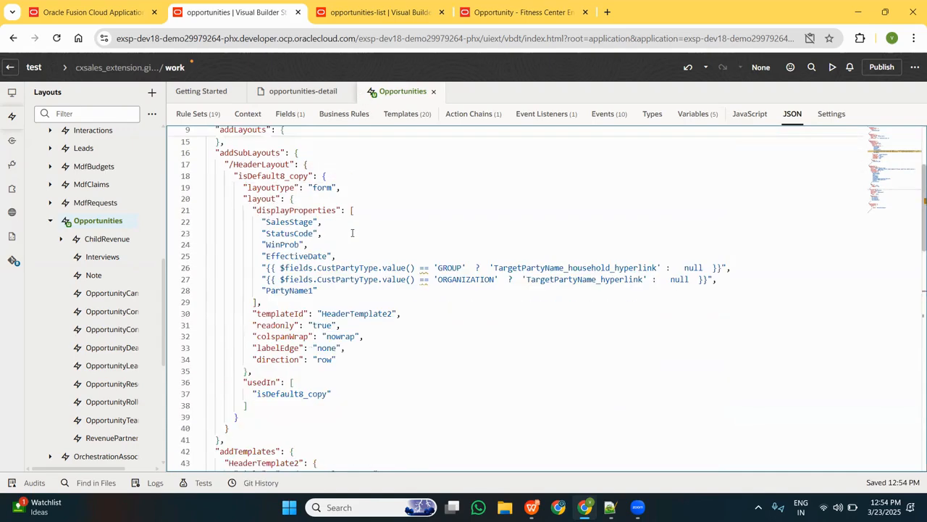
click(335, 289)
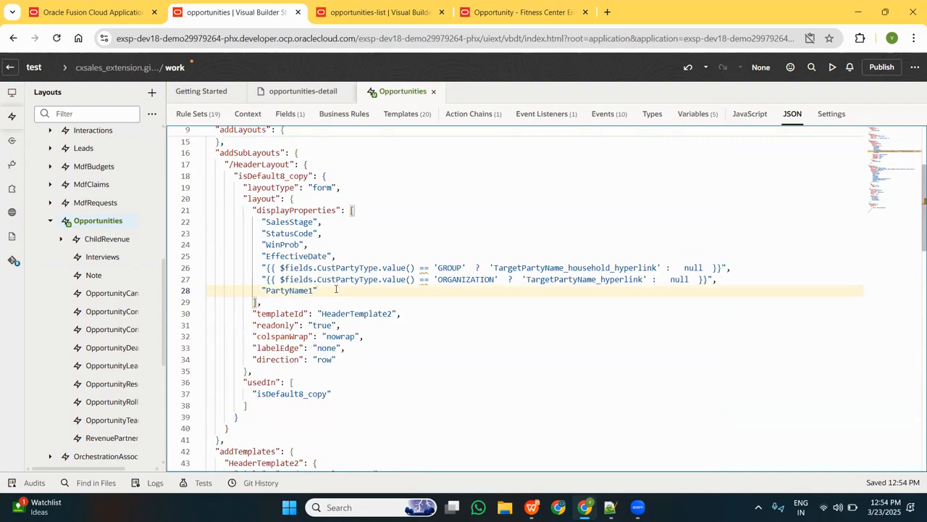
text(,)
key(Return)
text("notification")
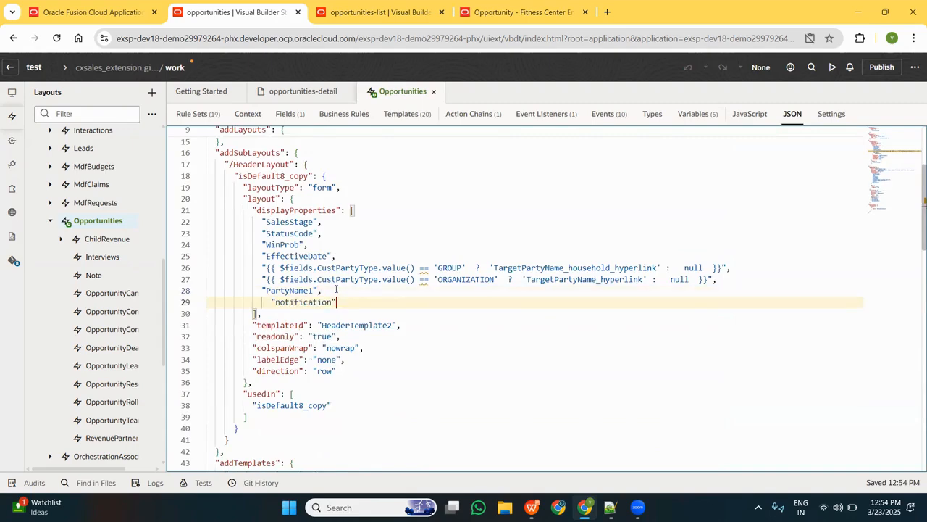
Add a comma and a new line after the "direction": "row" entry, and consult the fieldTemplateMap snippet in Notepad++.
click(370, 368)
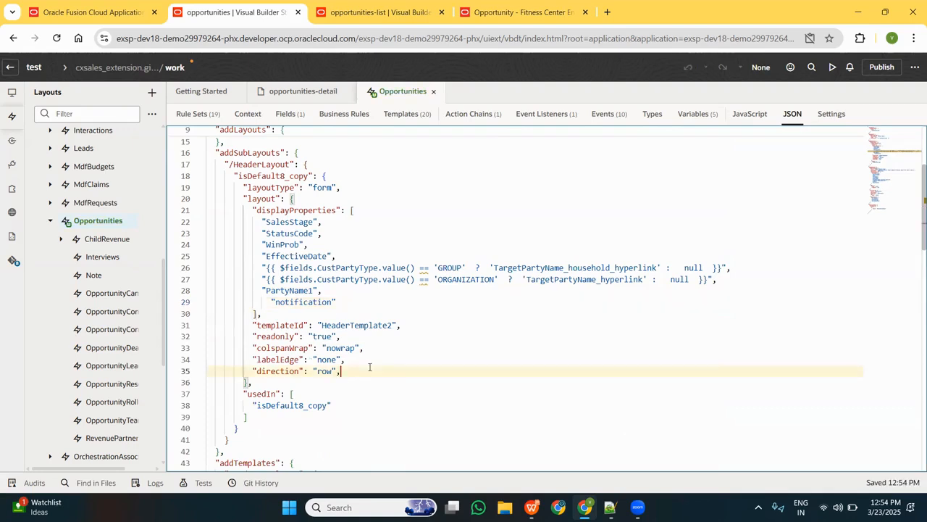
key(Return)
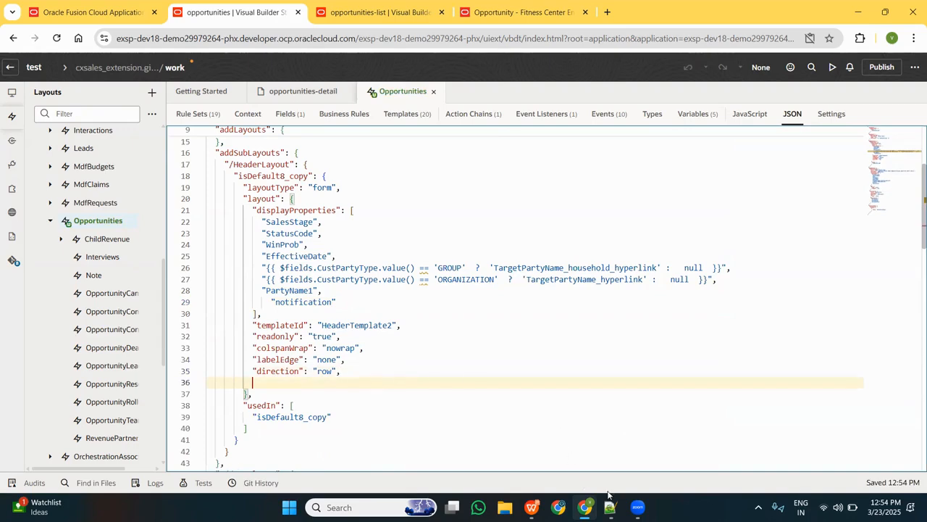
mouse_move(610, 506)
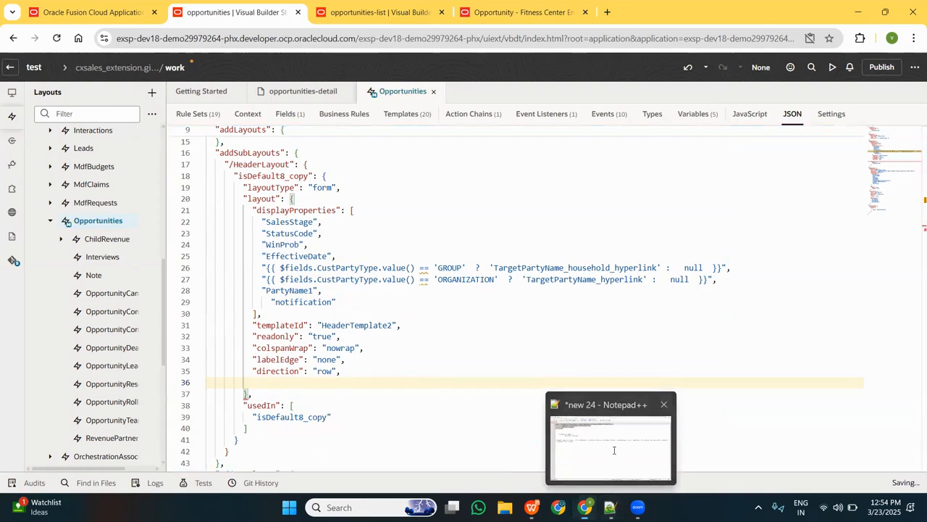
click(615, 450)
drag(121, 166, 56, 138)
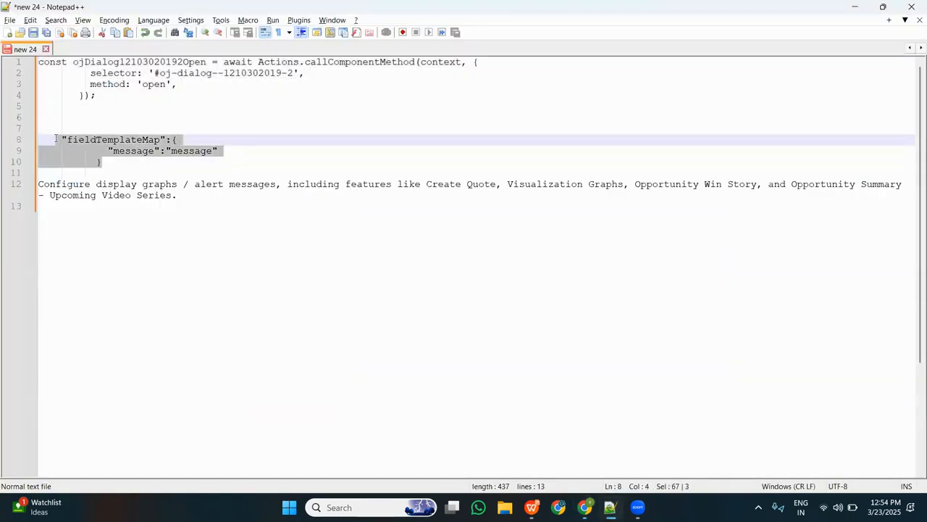
key(alt+Tab)
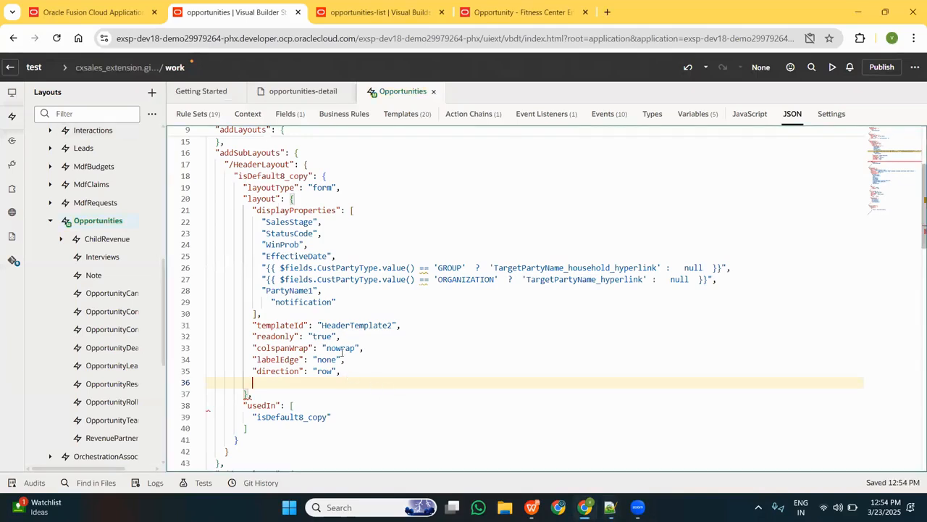
Add an empty "fieldTemplateMap" object on the new line below the direction property of the header layout.
text(fieldTemplateM)
text(ap":)
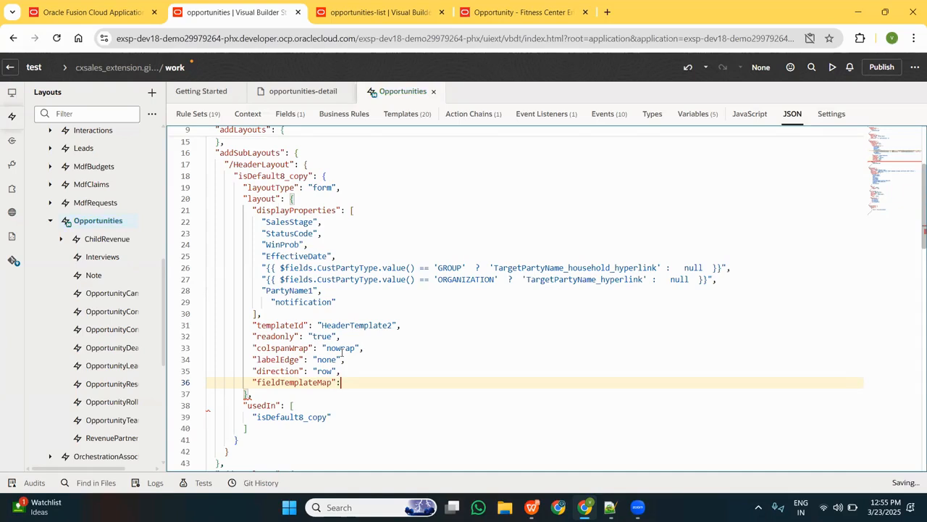
text({)
key(Return)
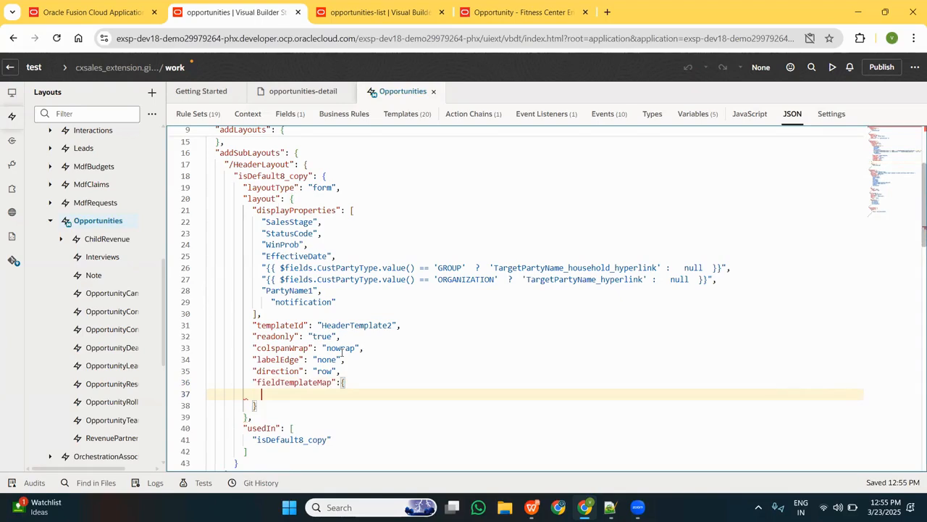
Add a "notification" key with an empty string value inside the fieldTemplateMap object.
text("noti)
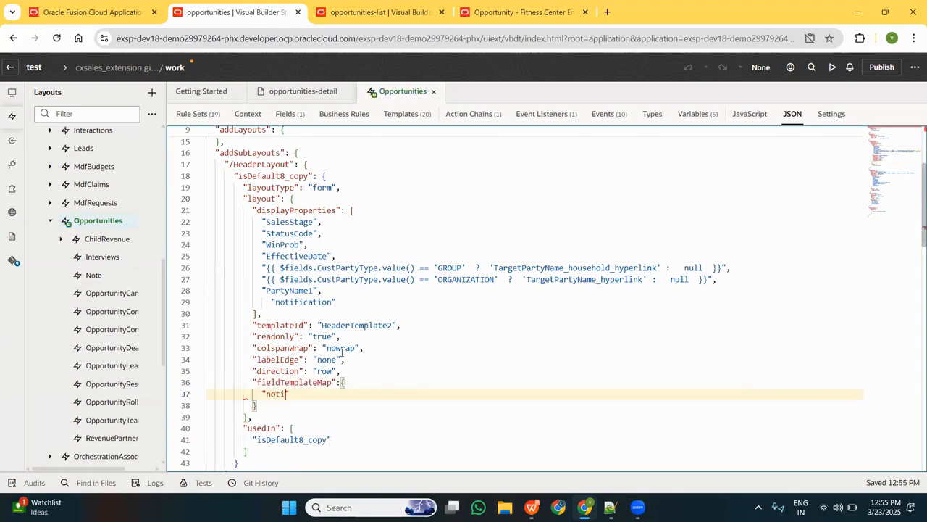
text(fication)
drag(338, 301, 261, 299)
key(ctrl+c)
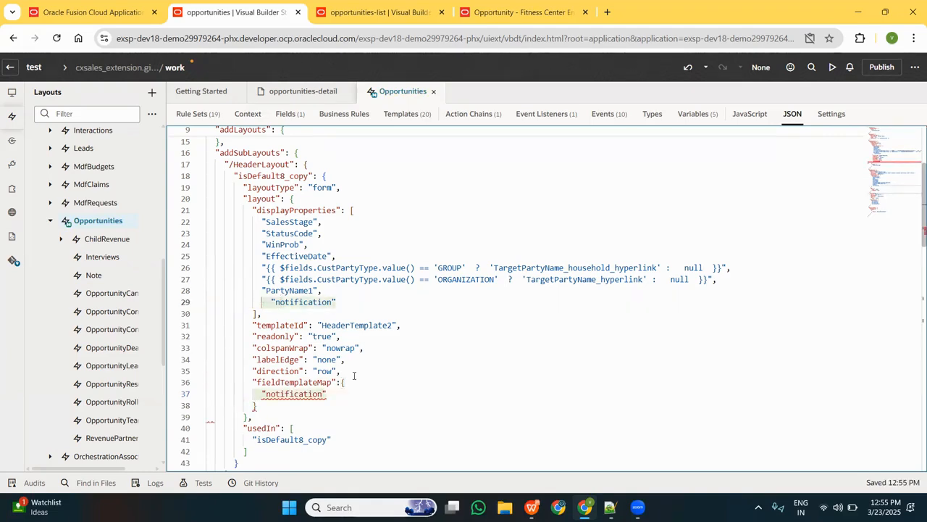
click(281, 393)
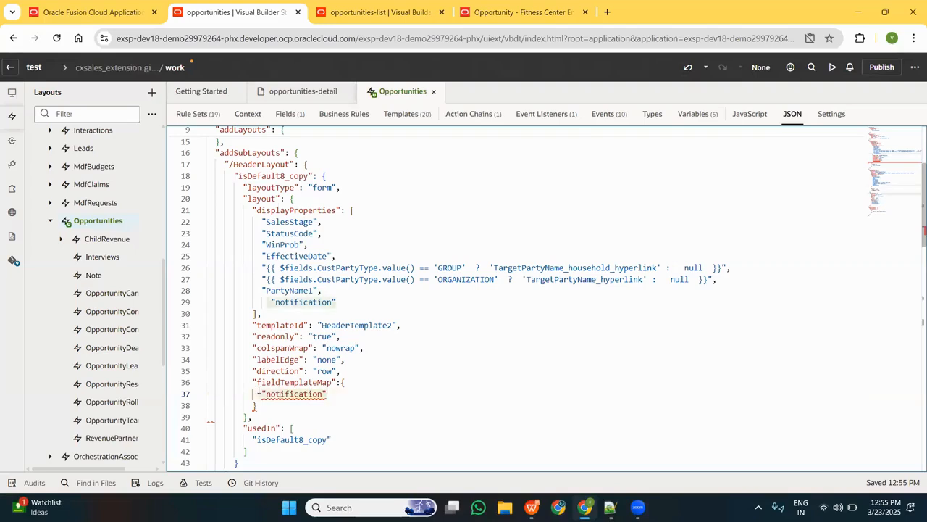
click(352, 390)
text(: )
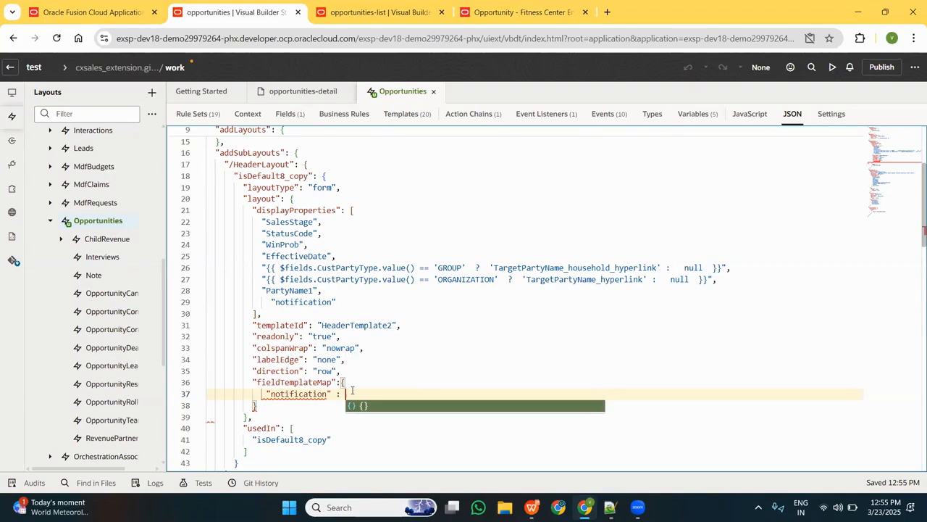
text(")
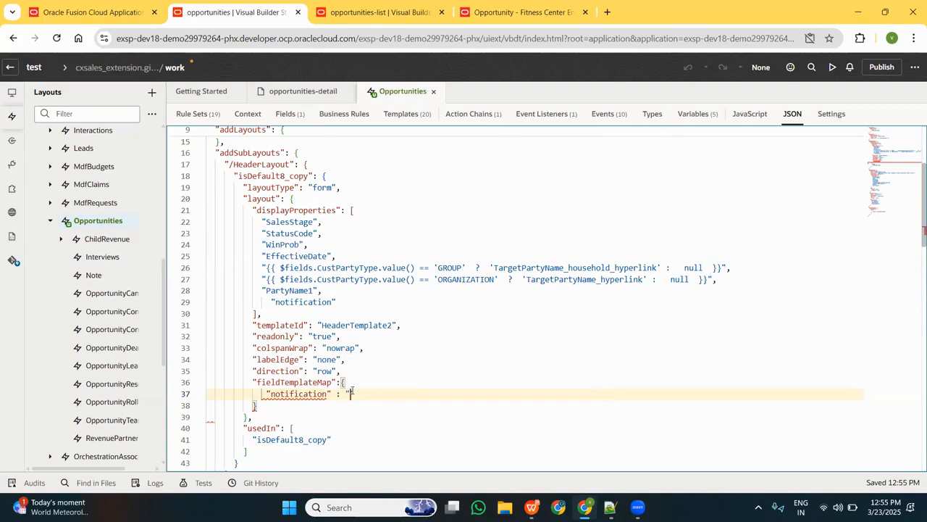
text(")
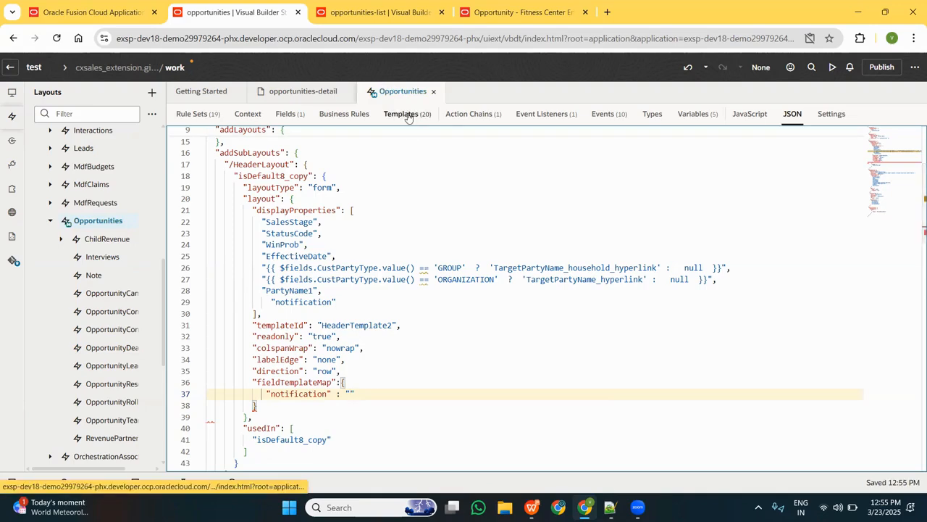
Open the code of the Notification field template and find its template id.
click(408, 116)
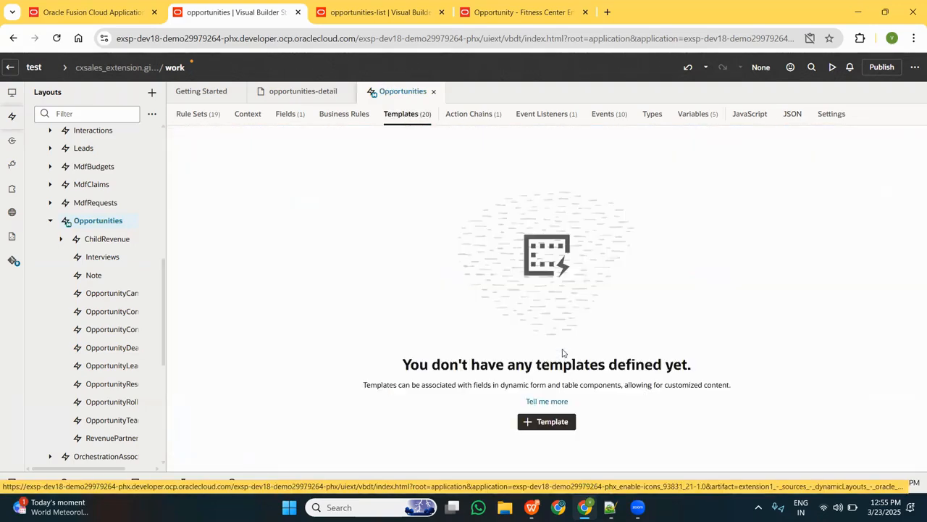
scroll(472, 303, down, 3)
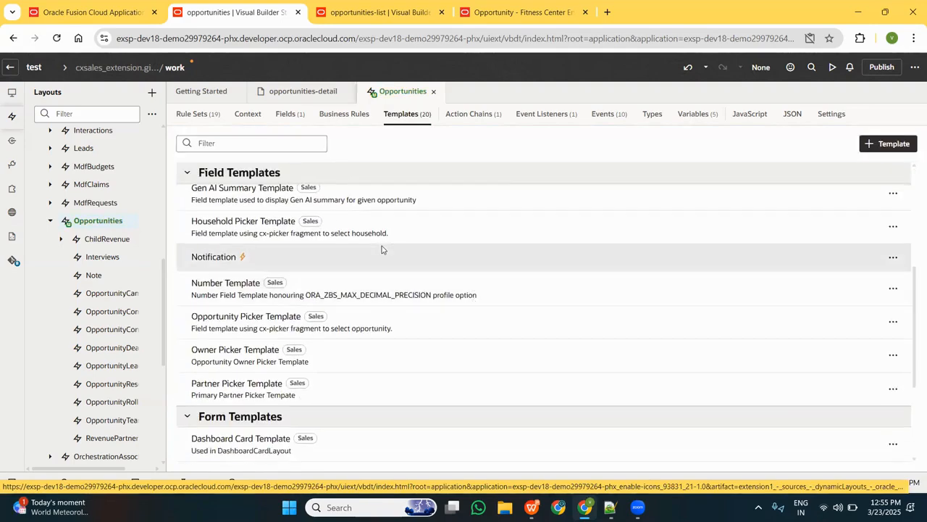
click(381, 249)
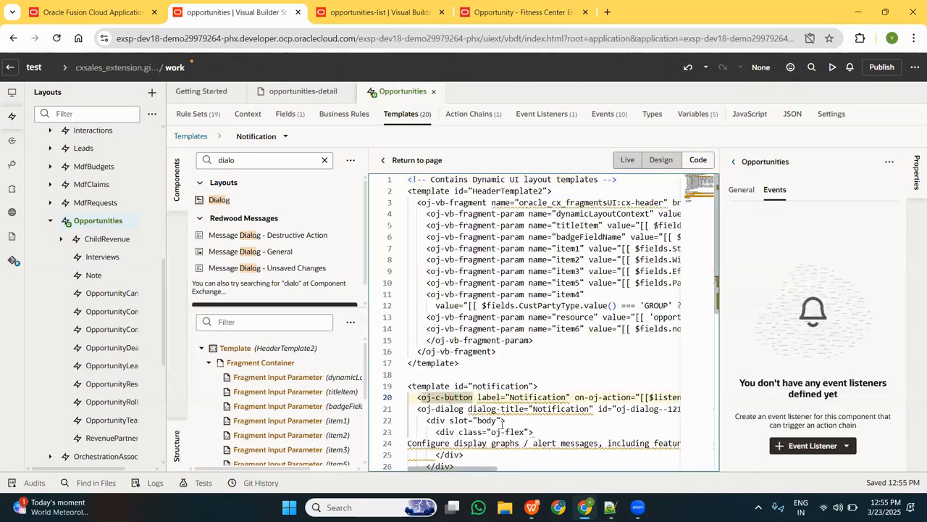
scroll(505, 344, down, 2)
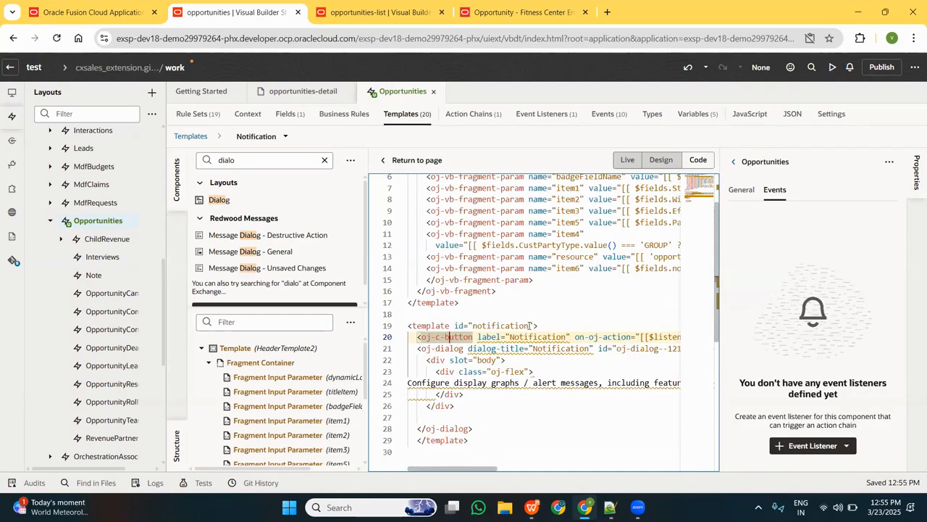
click(531, 325)
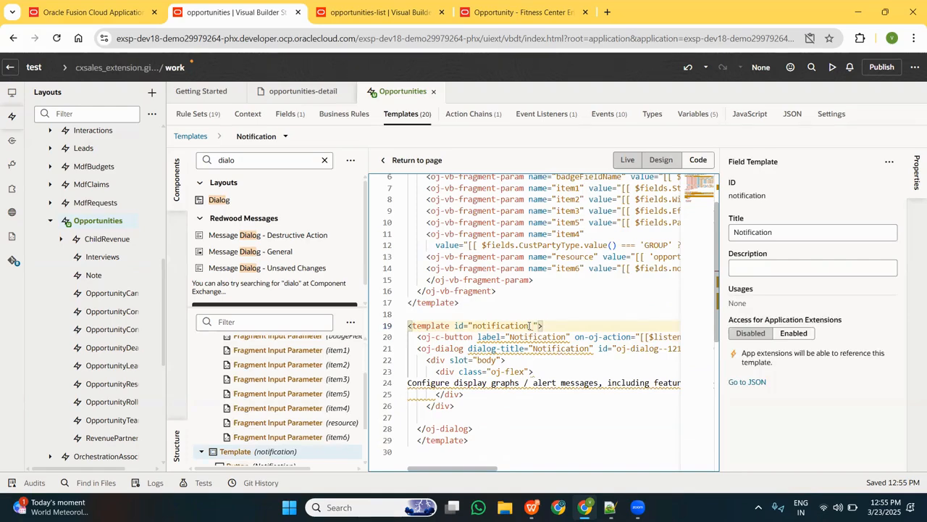
text(_template)
key(BackSpace)
key(BackSpace)
key(BackSpace)
key(BackSpace)
key(BackSpace)
key(BackSpace)
key(BackSpace)
key(BackSpace)
key(BackSpace)
Copy the template id "notification" and set it as the value of the "notification" key in the JSON's fieldTemplateMap.
click(468, 326)
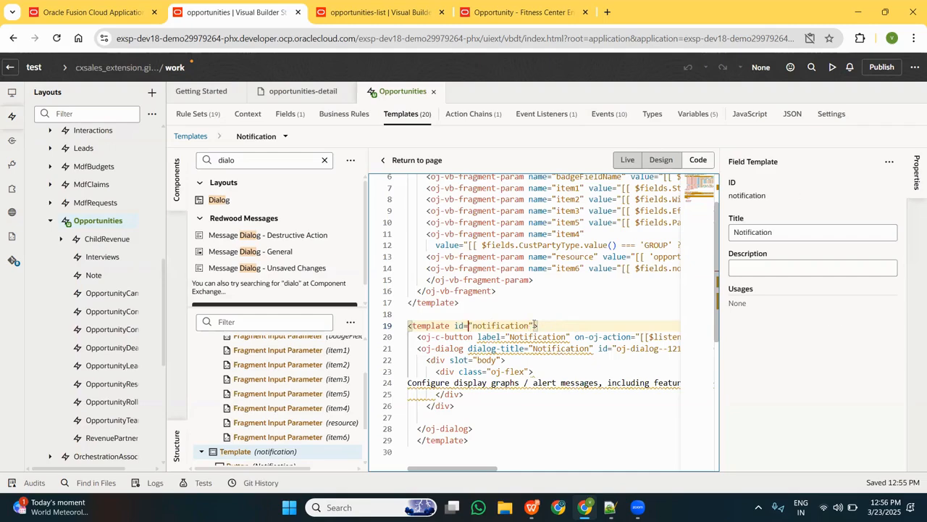
click(535, 325)
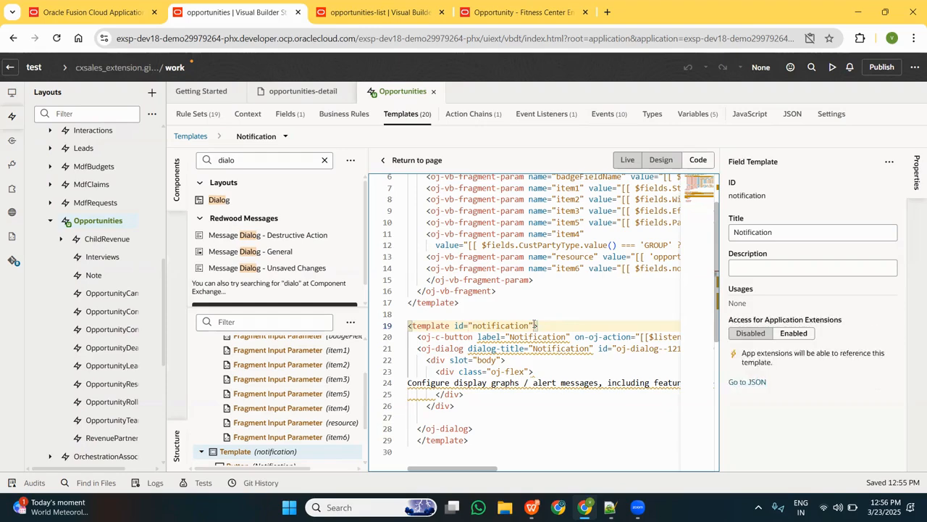
click(468, 325)
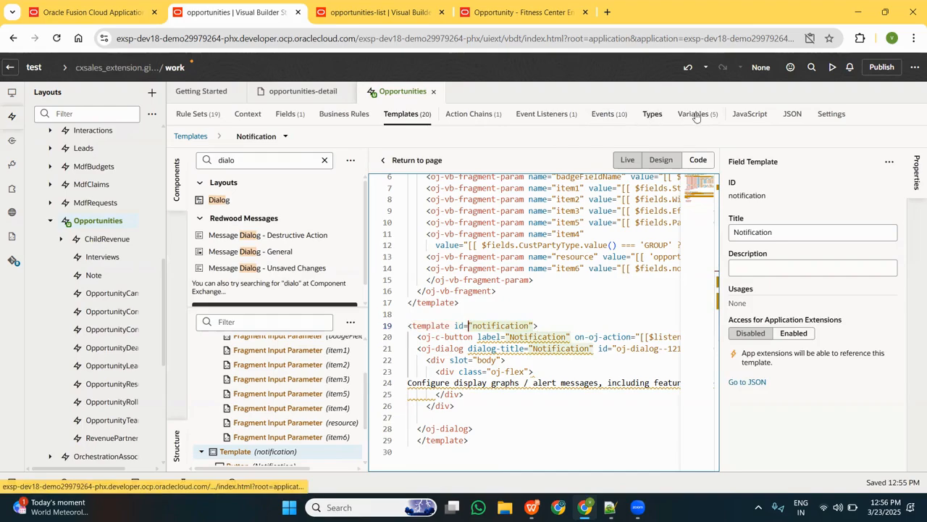
click(791, 114)
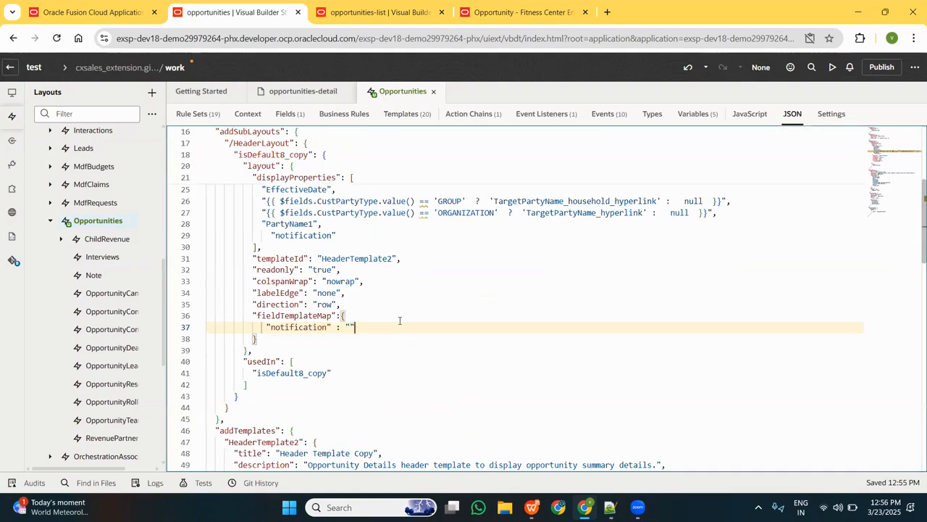
key(Left)
key(ctrl+v)
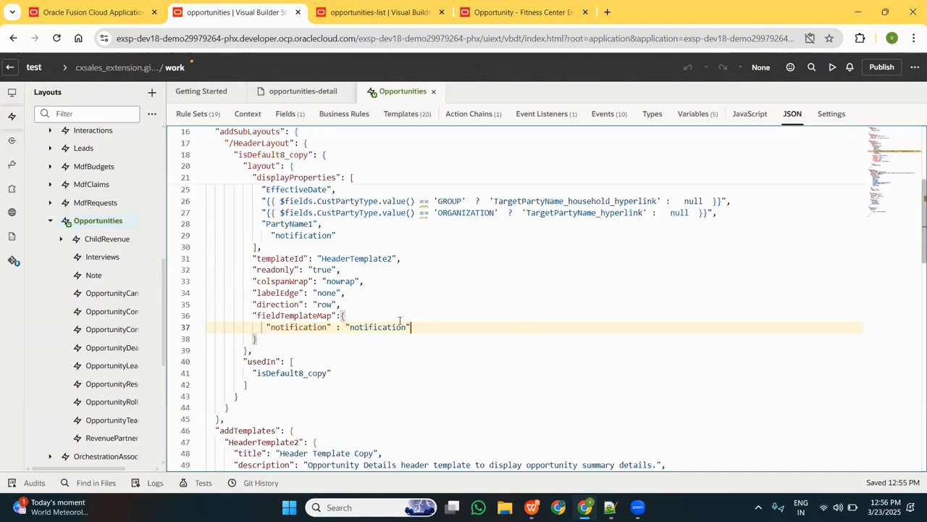
click(451, 321)
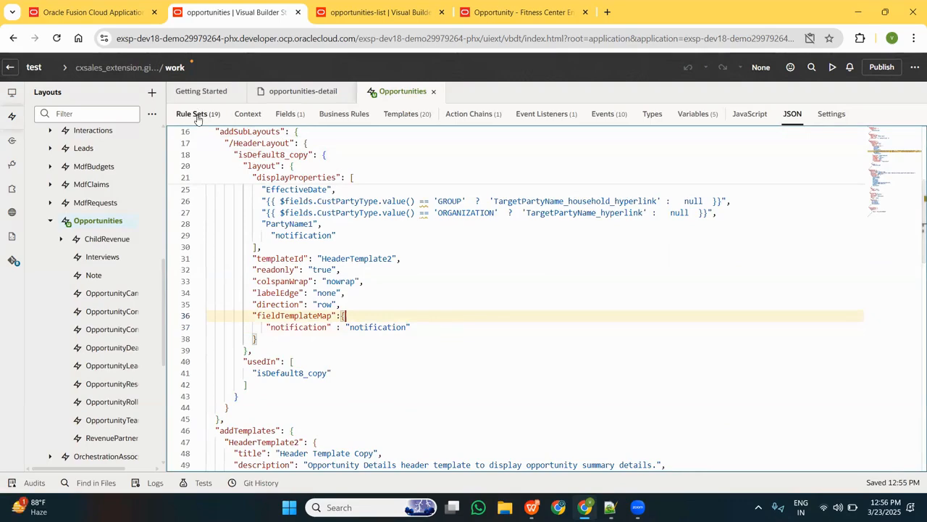
click(272, 341)
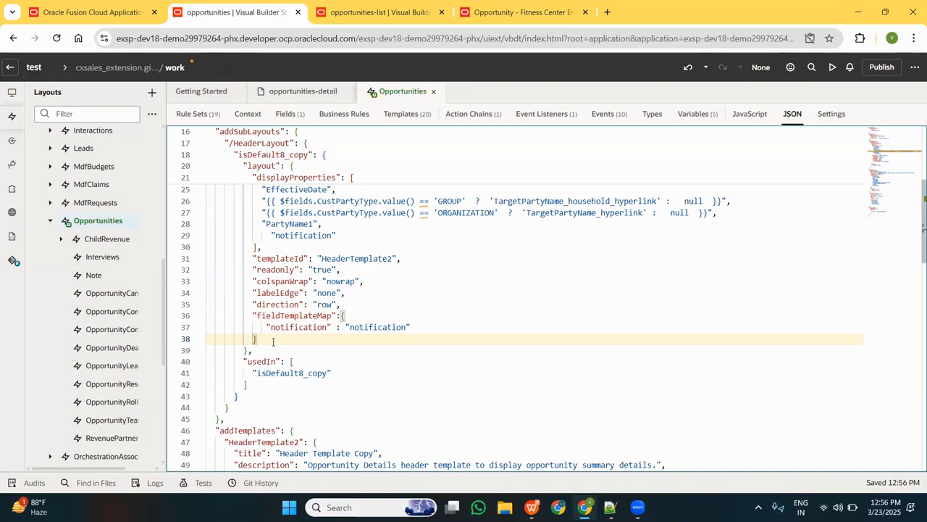
Return to the Opportunities rule sets and open the opportunities-detail page in the page designer.
click(197, 113)
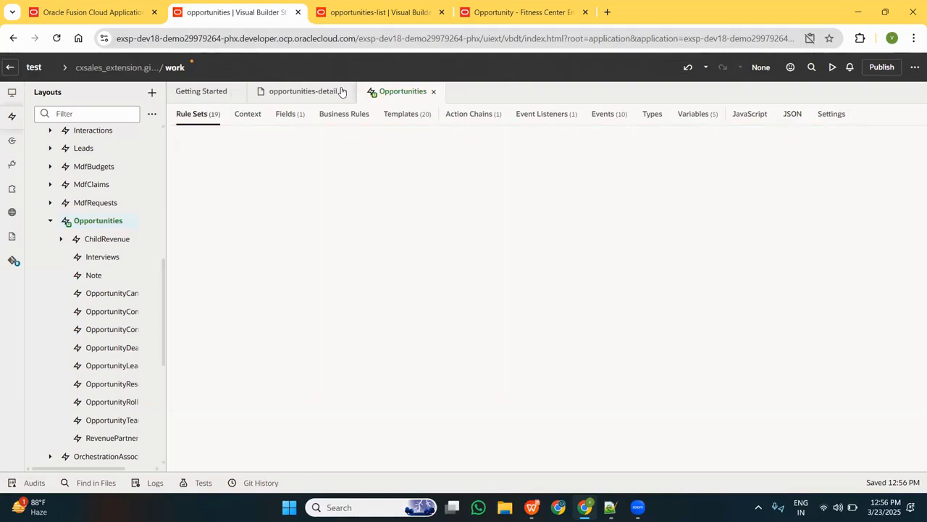
click(299, 97)
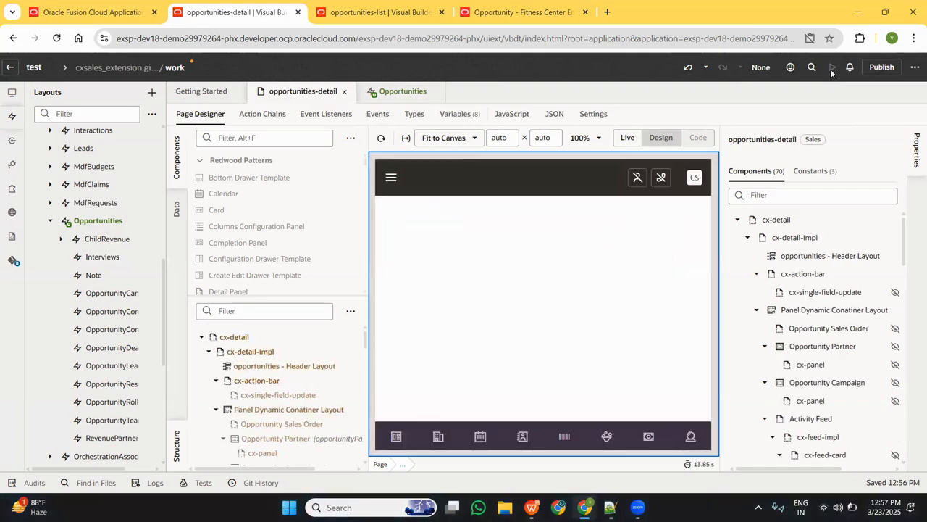
Preview the opportunities-detail page and return to the page designer.
click(832, 67)
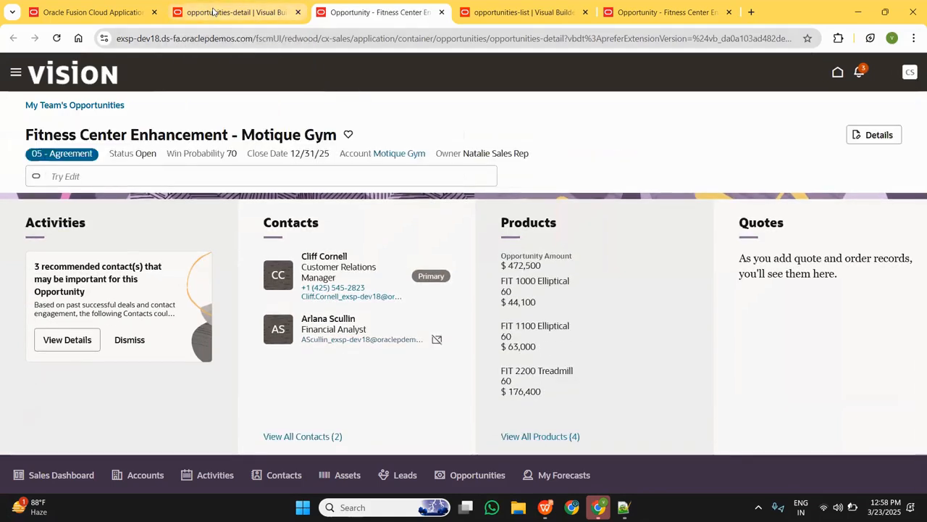
click(213, 10)
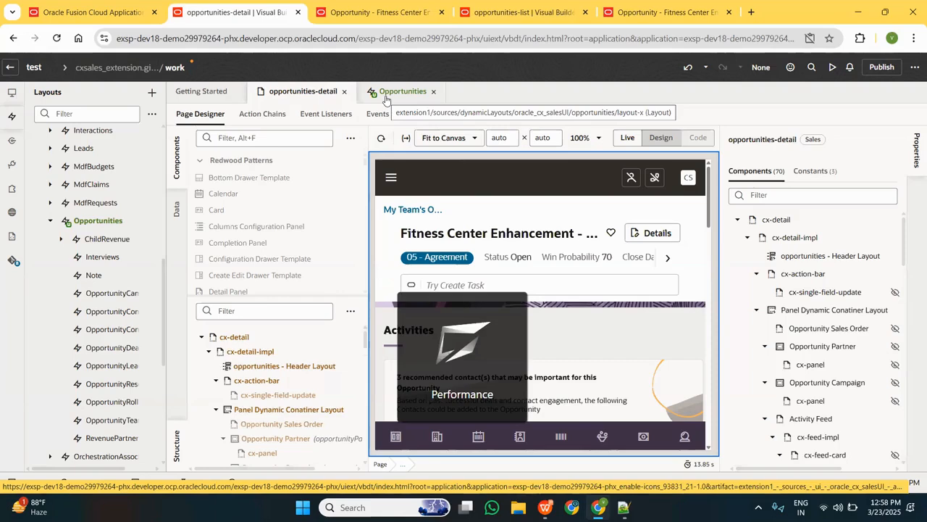
Filter the Opportunities layout's fields by "noti" and select the notification field.
click(386, 94)
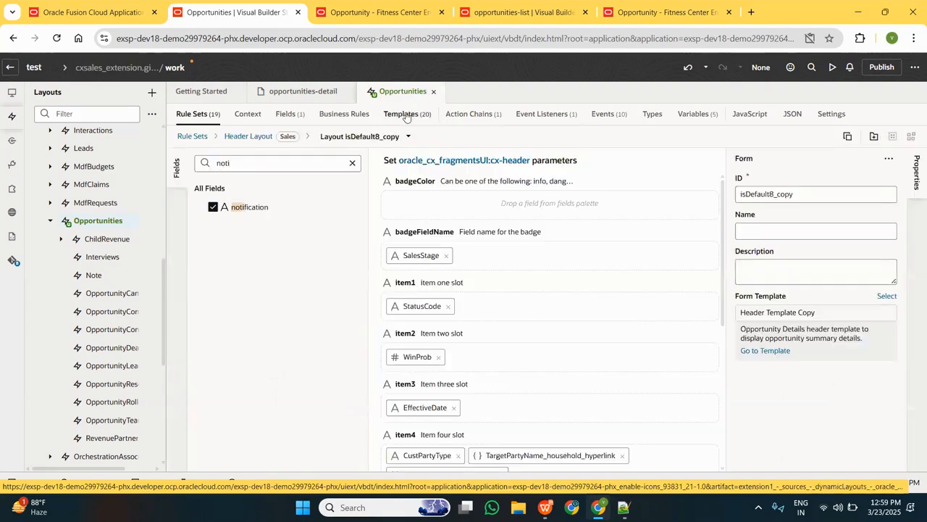
click(286, 116)
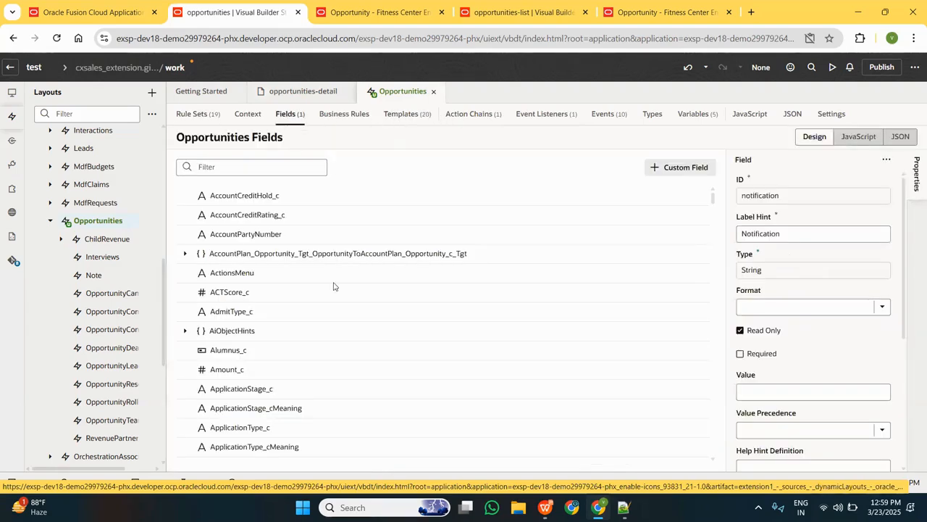
scroll(334, 286, down, 10)
scroll(338, 358, up, 5)
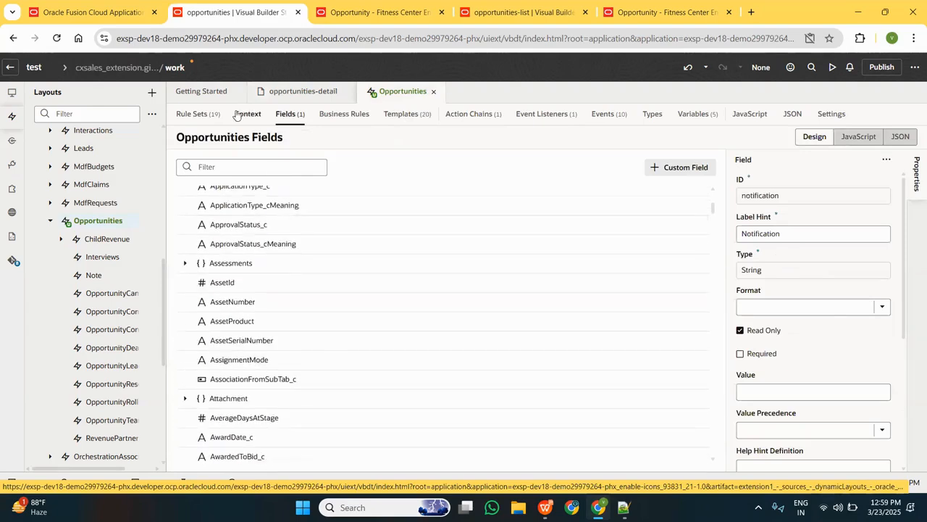
click(244, 174)
text(noti)
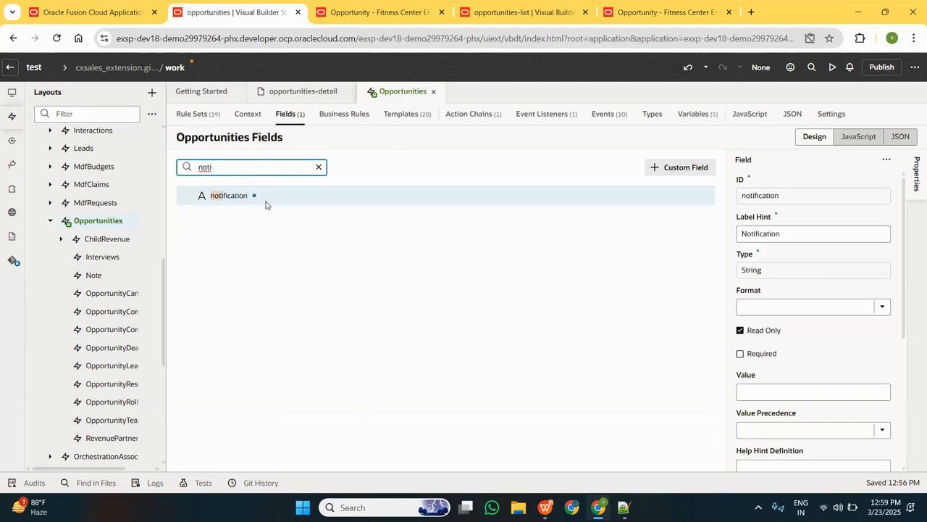
click(265, 205)
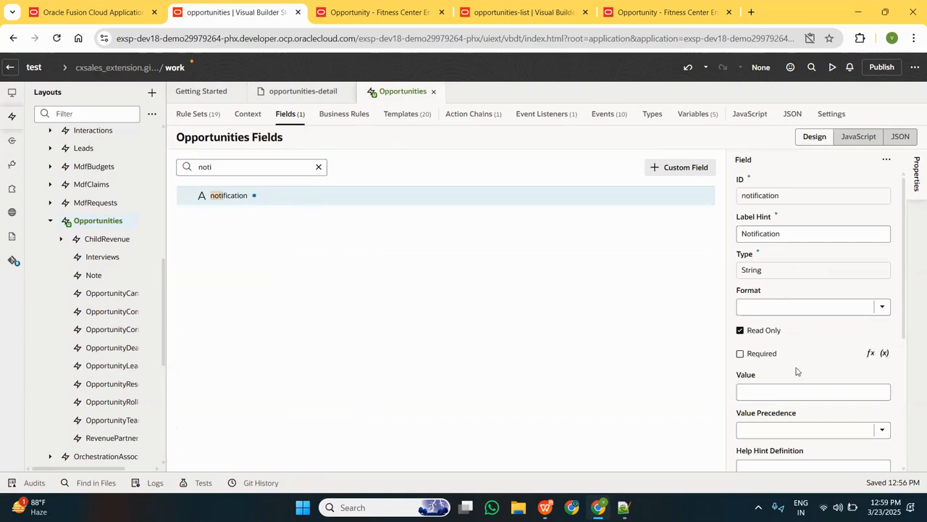
Set the notification field's Value to "Message".
click(781, 392)
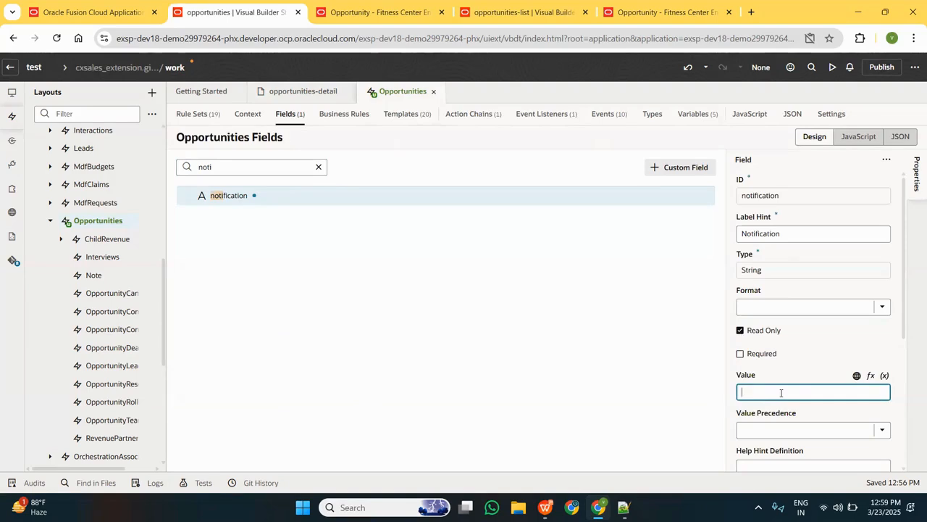
text(MEssgae)
key(BackSpace)
key(BackSpace)
key(BackSpace)
key(BackSpace)
text(ssage)
click(467, 409)
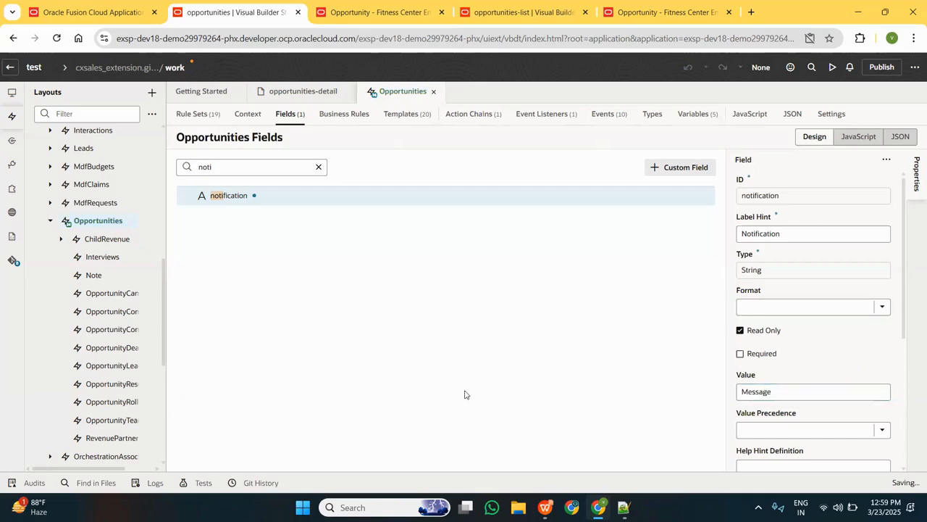
Launch a preview of the opportunities-detail page and look through the header fields on the designer canvas.
click(291, 90)
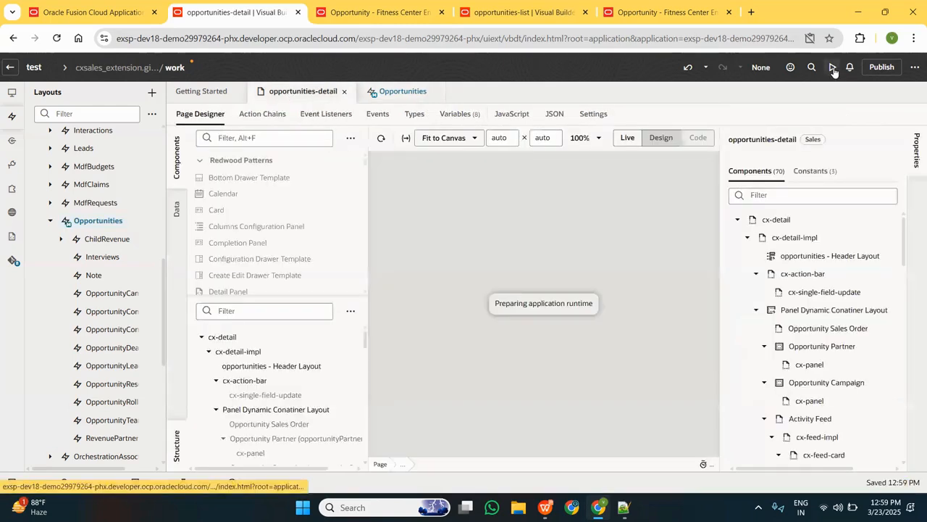
click(833, 68)
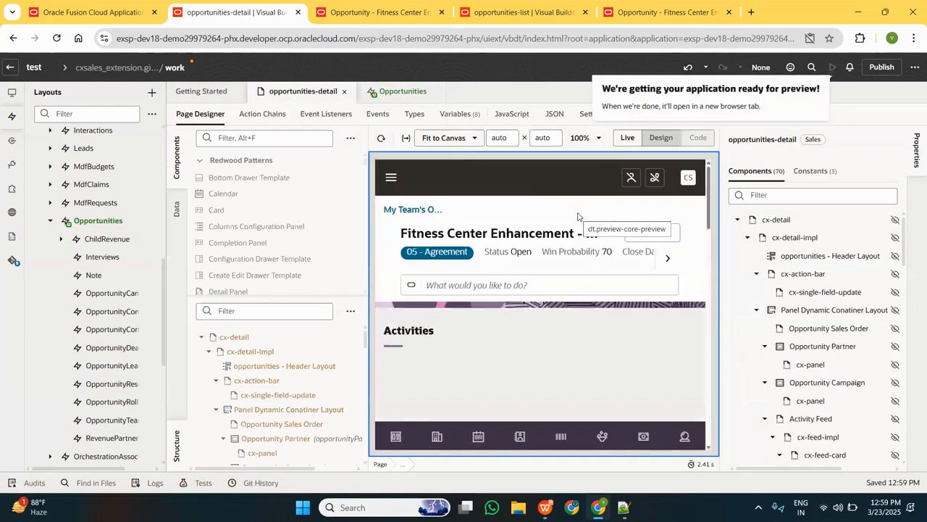
click(673, 265)
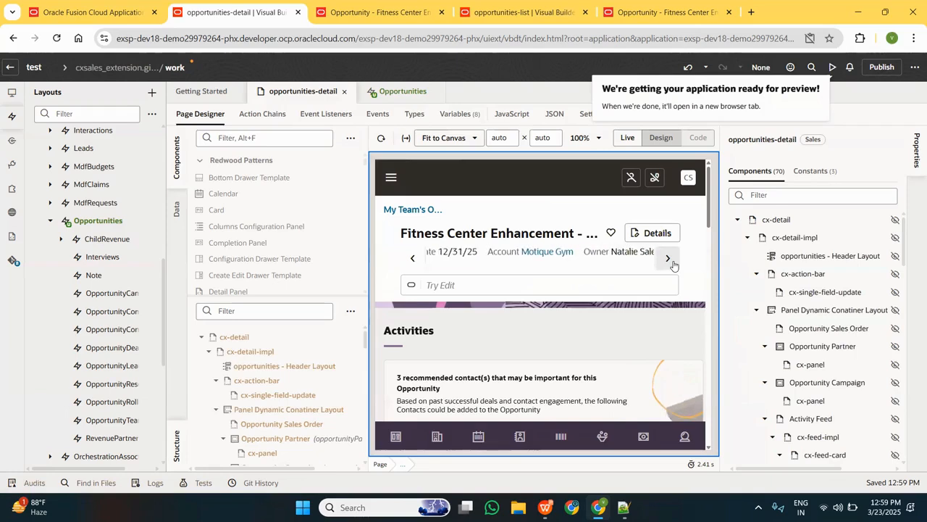
click(673, 265)
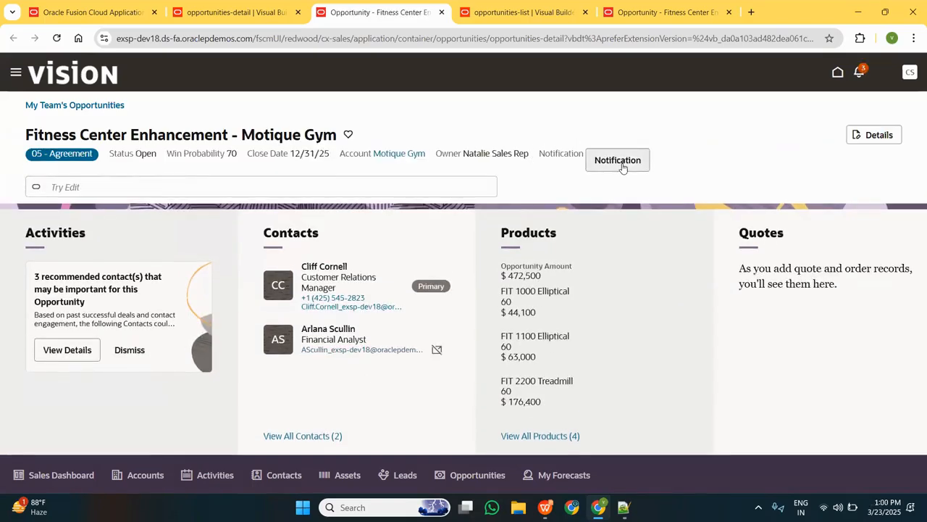
Open the Notification dialog from the opportunity header in the preview and examine its message text.
drag(539, 154, 573, 152)
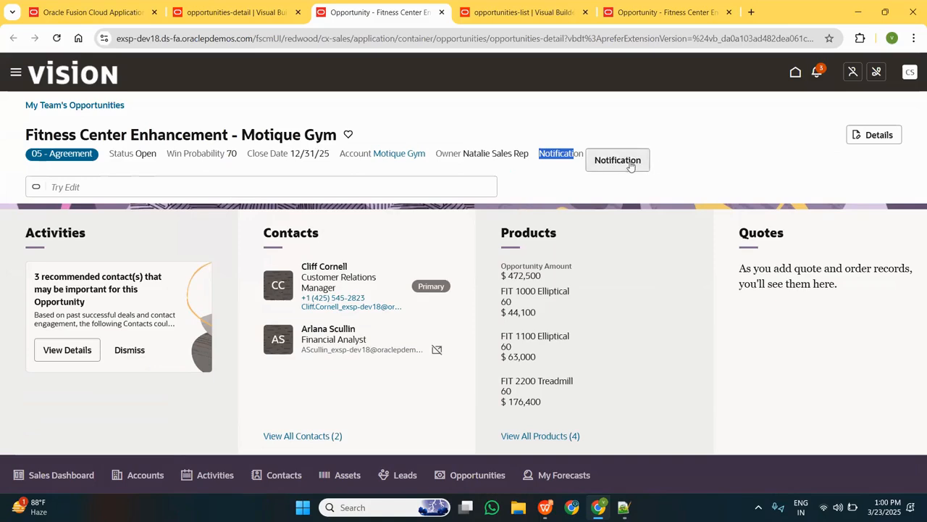
click(629, 162)
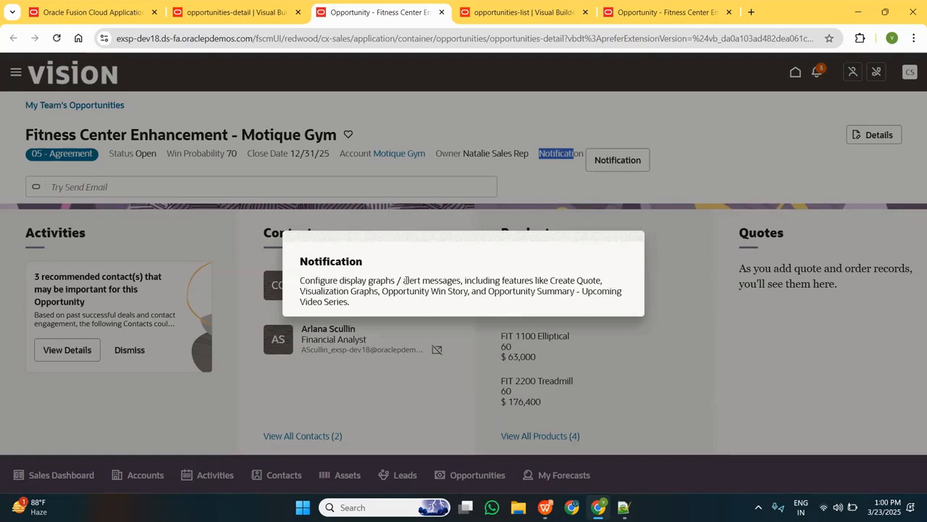
drag(404, 280, 478, 280)
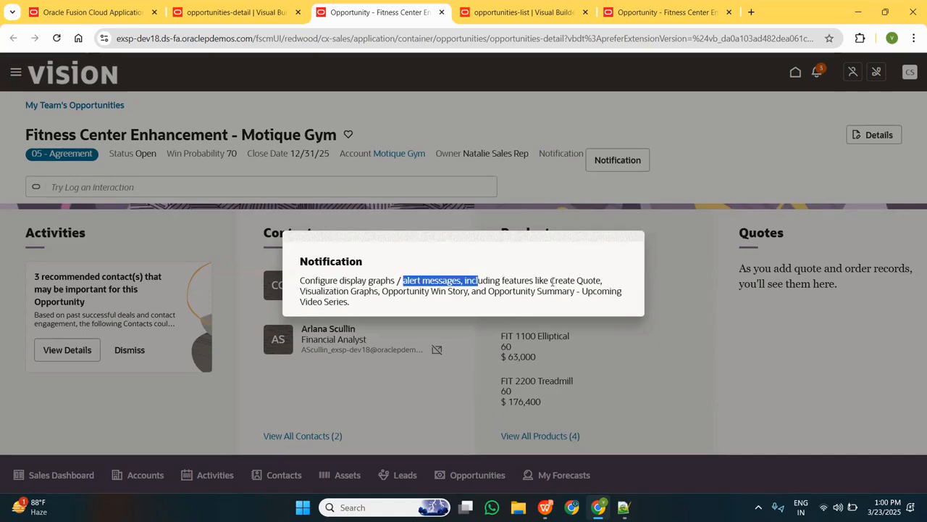
drag(553, 281, 605, 283)
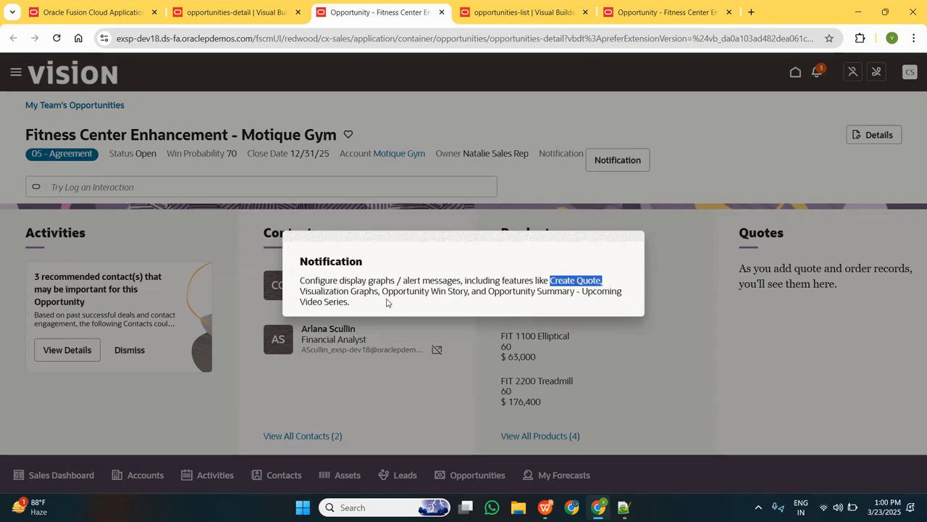
drag(384, 291, 577, 292)
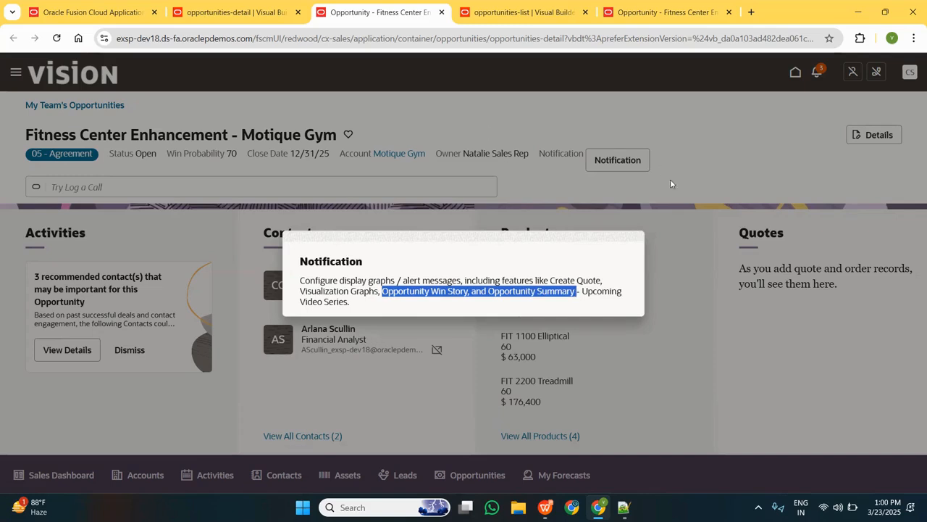
click(629, 241)
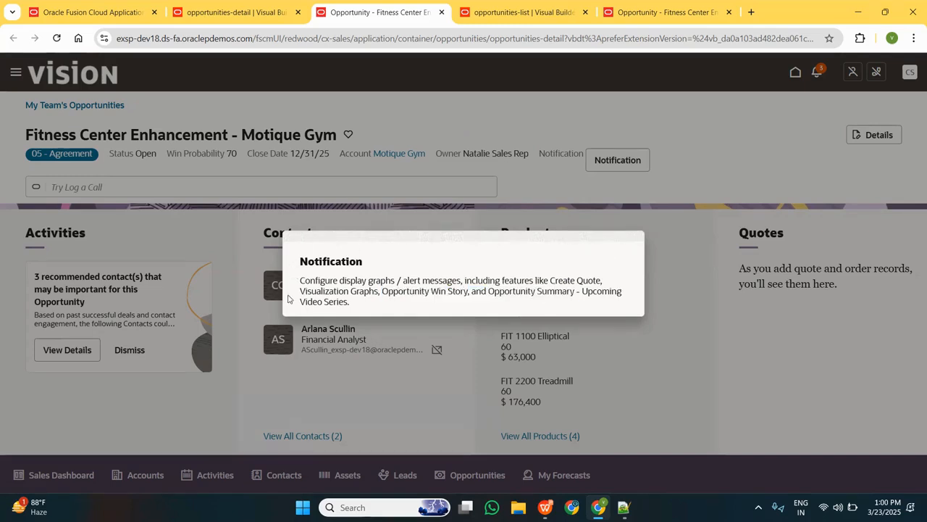
Return to the notification field in the Opportunities layout and clear its Label Hint.
click(250, 9)
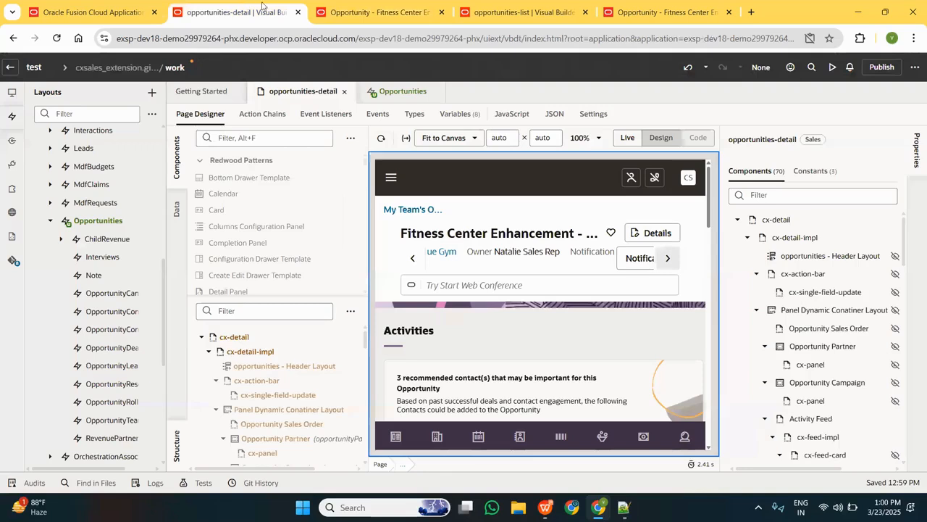
click(397, 92)
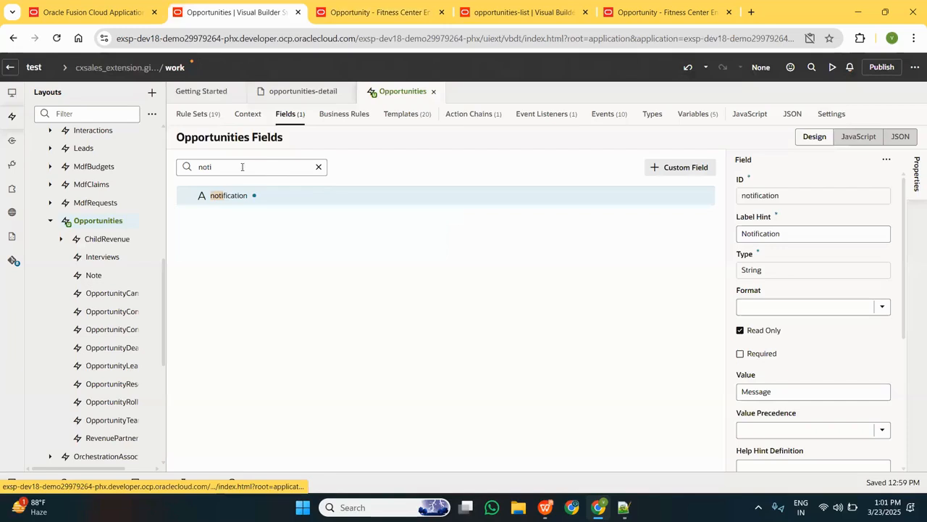
click(789, 231)
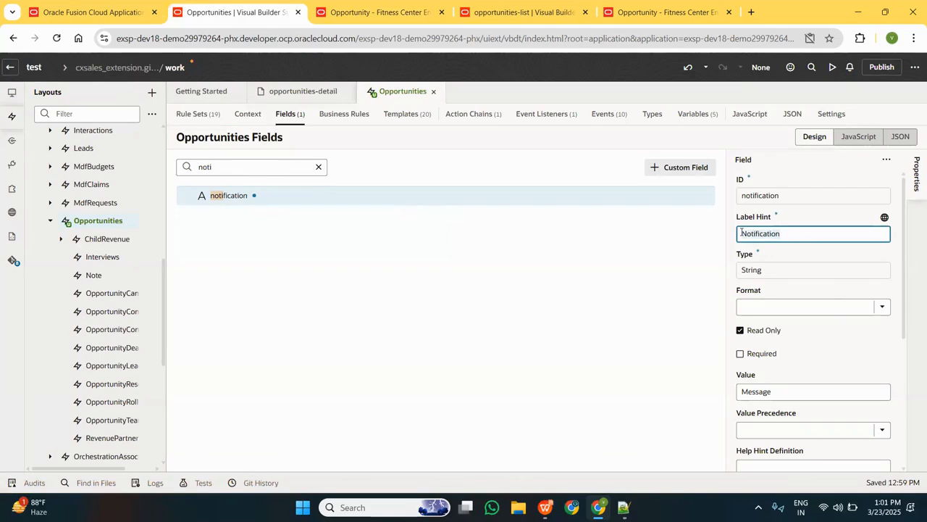
key(ctrl+a)
key(BackSpace)
click(670, 273)
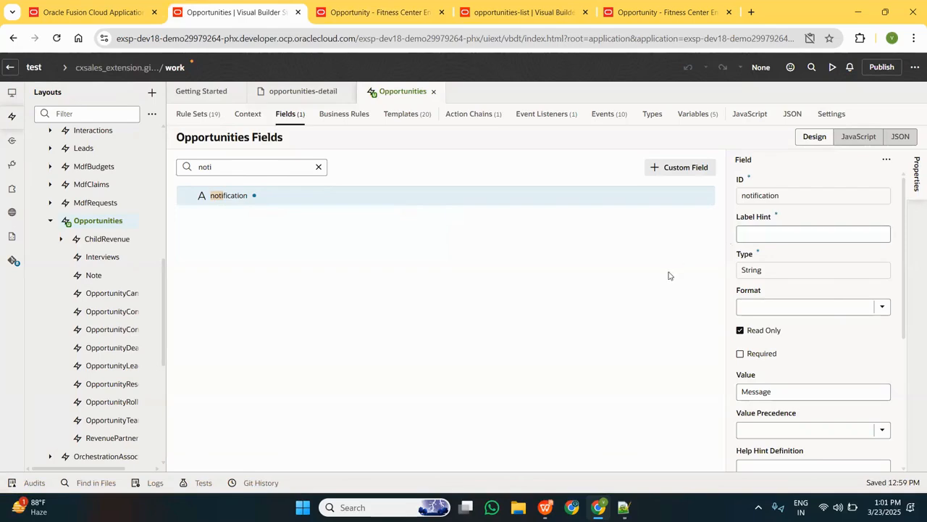
Select the oj-dialog in the Notification field template's code and set its Cancel Behavior to Icon.
click(189, 118)
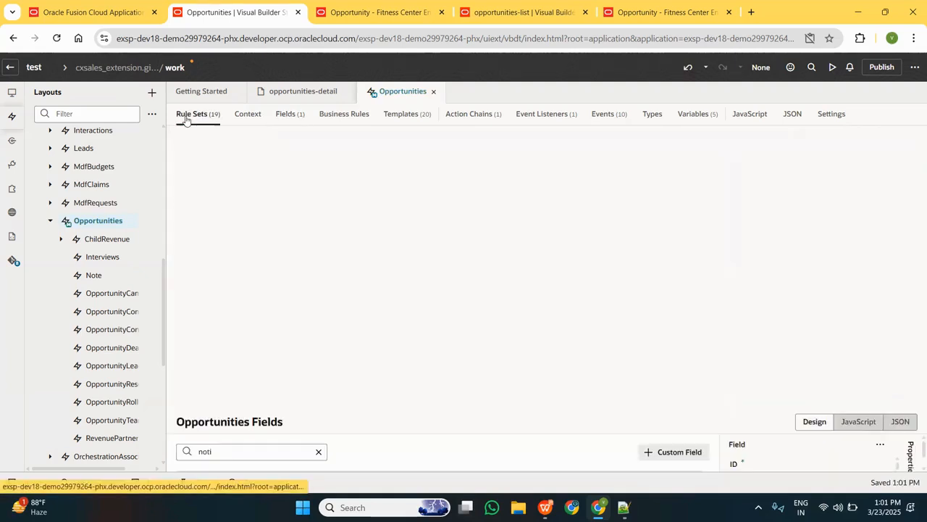
click(420, 116)
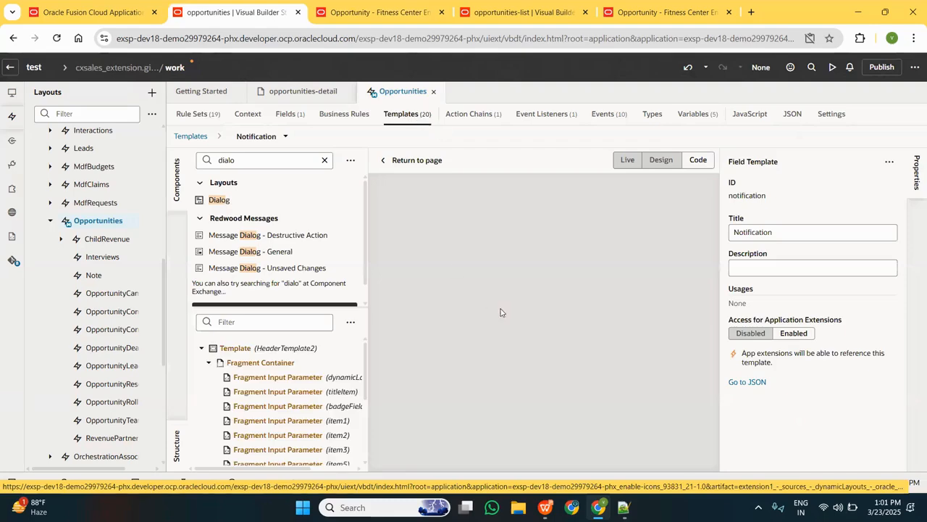
scroll(470, 271, down, 2)
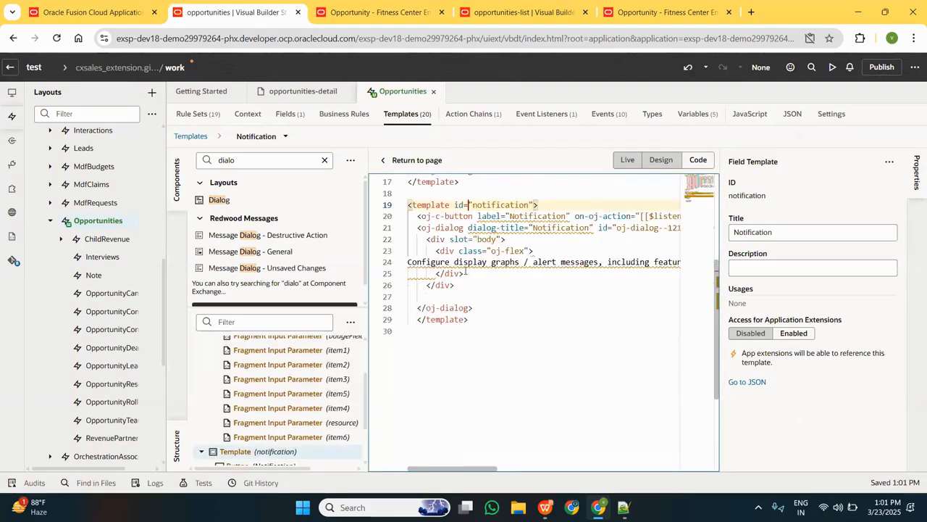
click(436, 228)
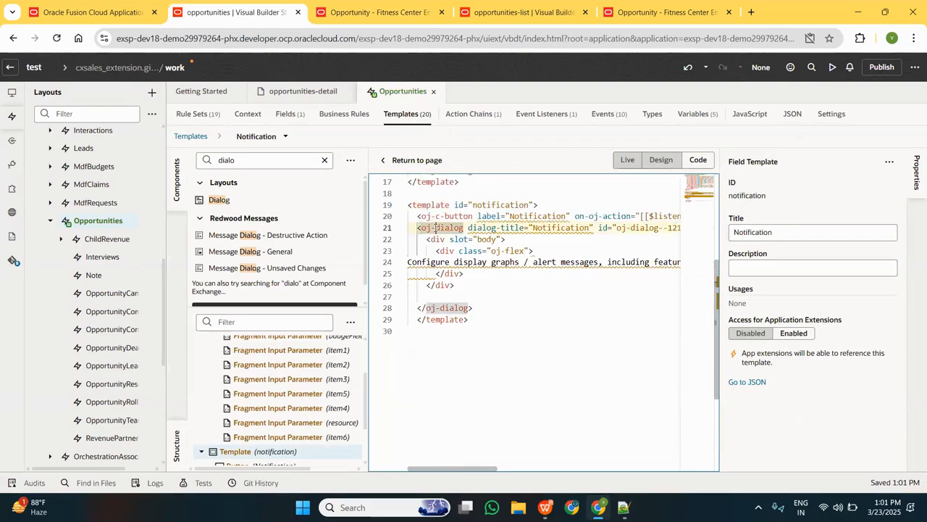
scroll(436, 227, up, 3)
scroll(742, 259, down, 4)
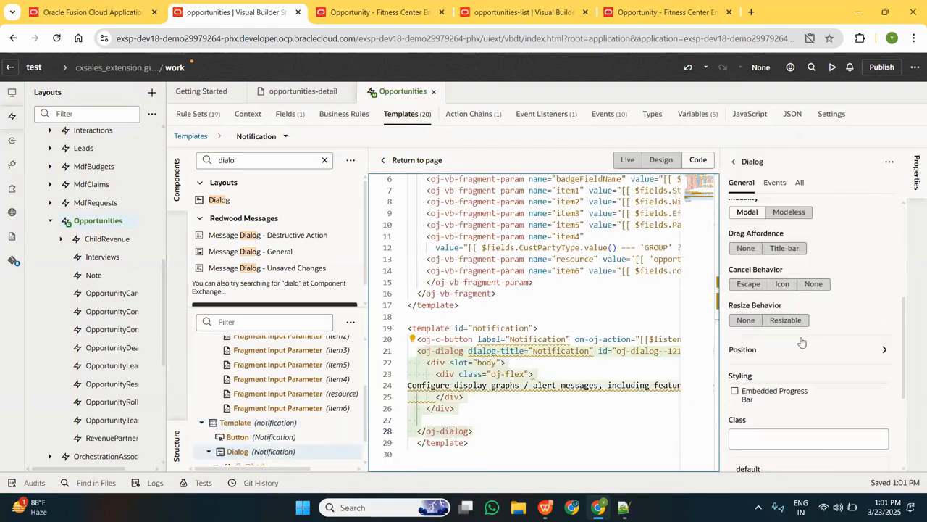
click(783, 285)
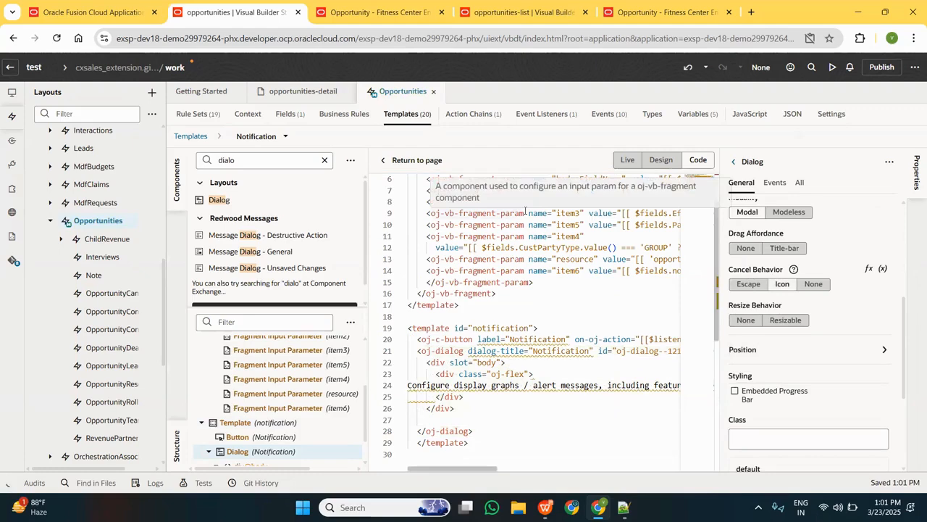
click(778, 321)
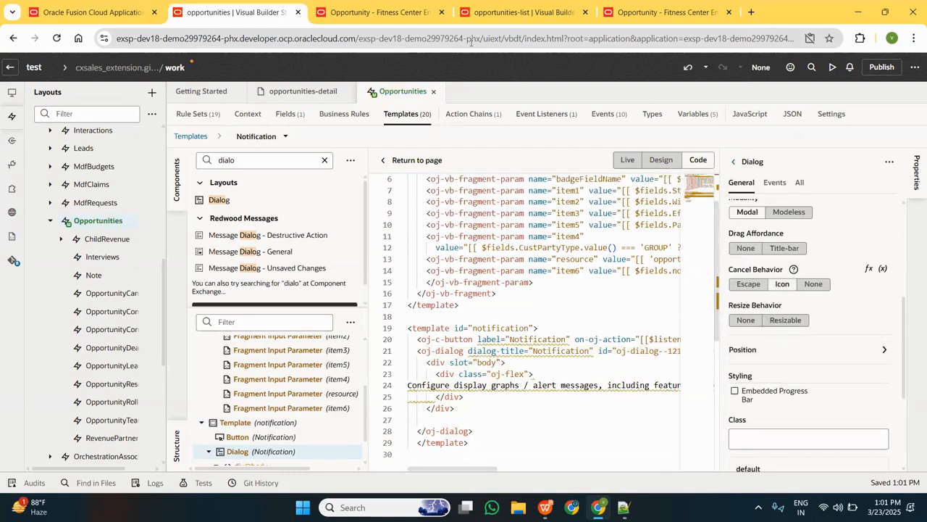
Preview the opportunity again, open the Notification dialog from the header, and close it with its close icon.
click(830, 68)
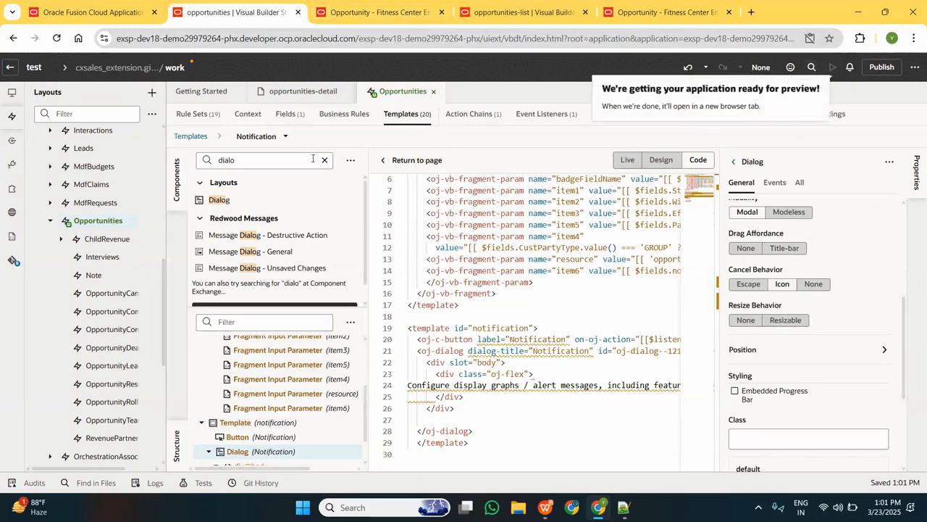
click(384, 17)
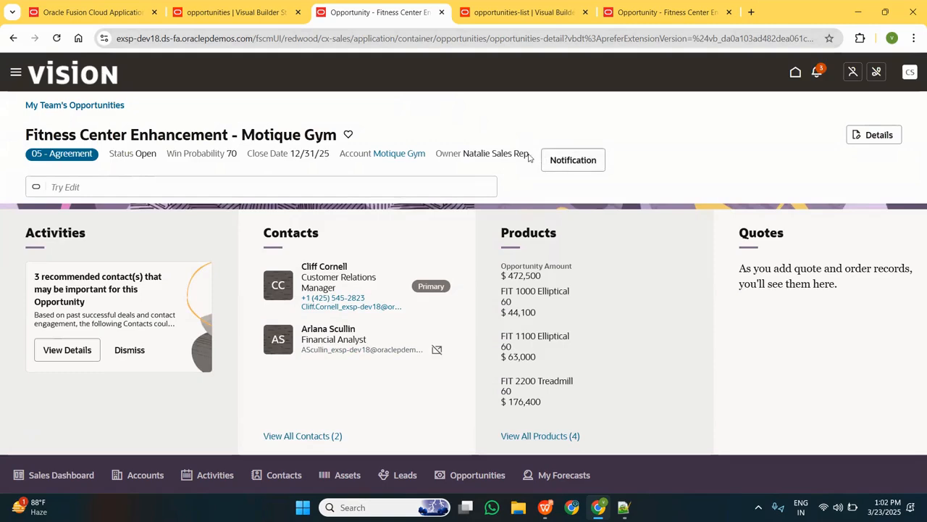
click(569, 160)
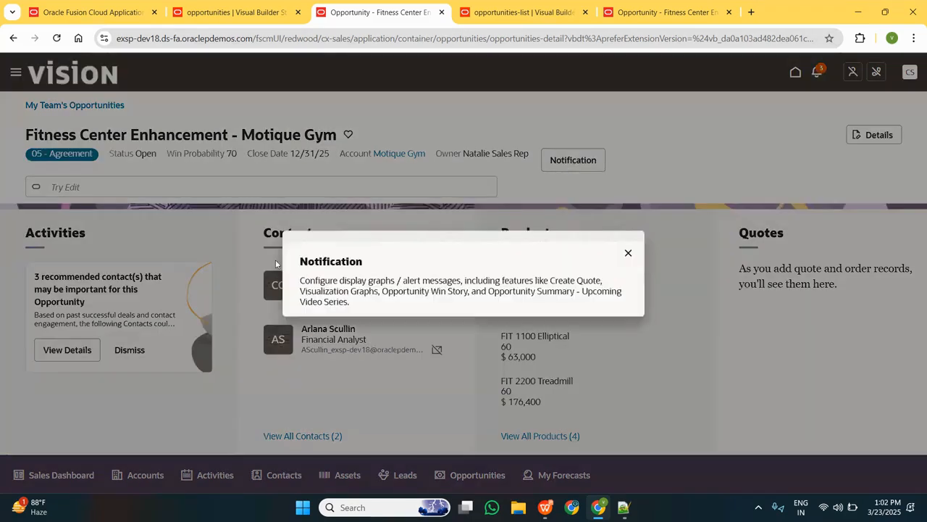
click(629, 252)
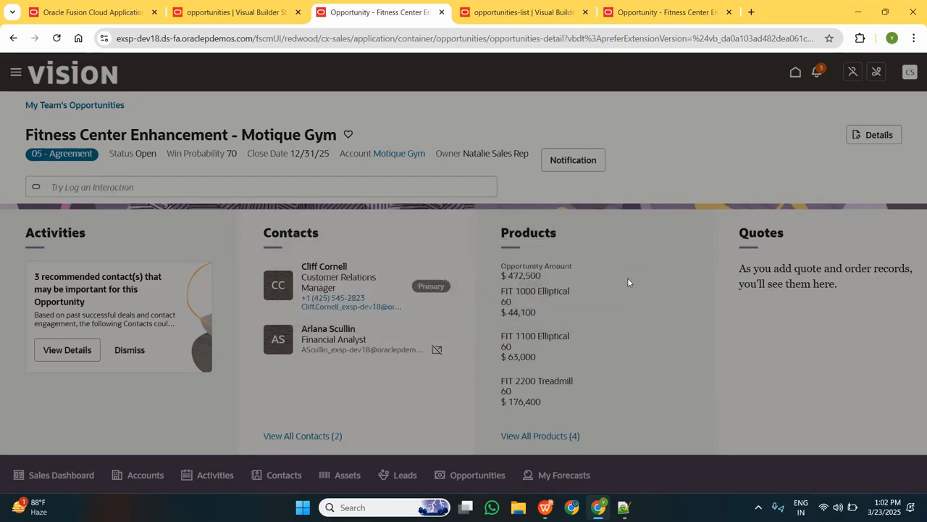